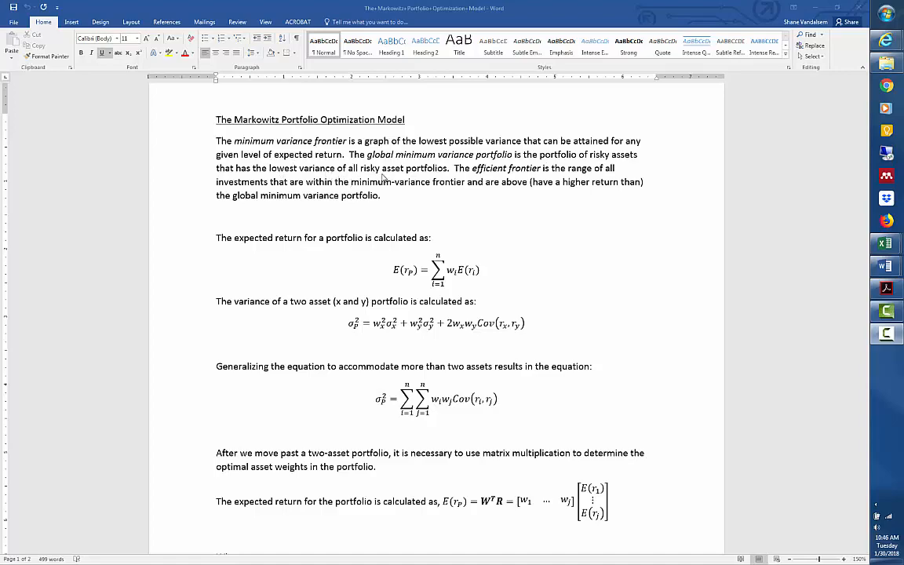
Review the definitions of the minimum variance and efficient frontiers and the expected return and variance equations for a portfolio.
click(410, 178)
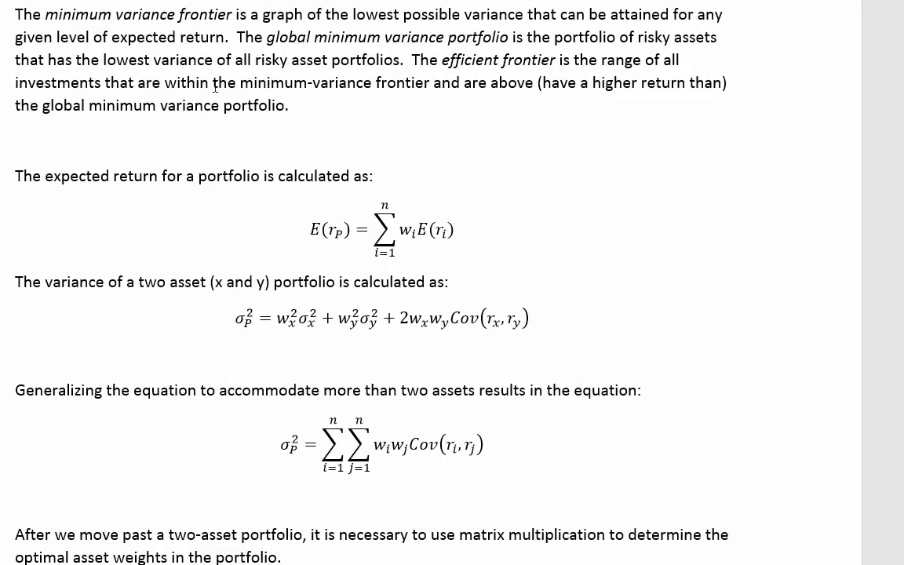
drag(120, 79, 145, 76)
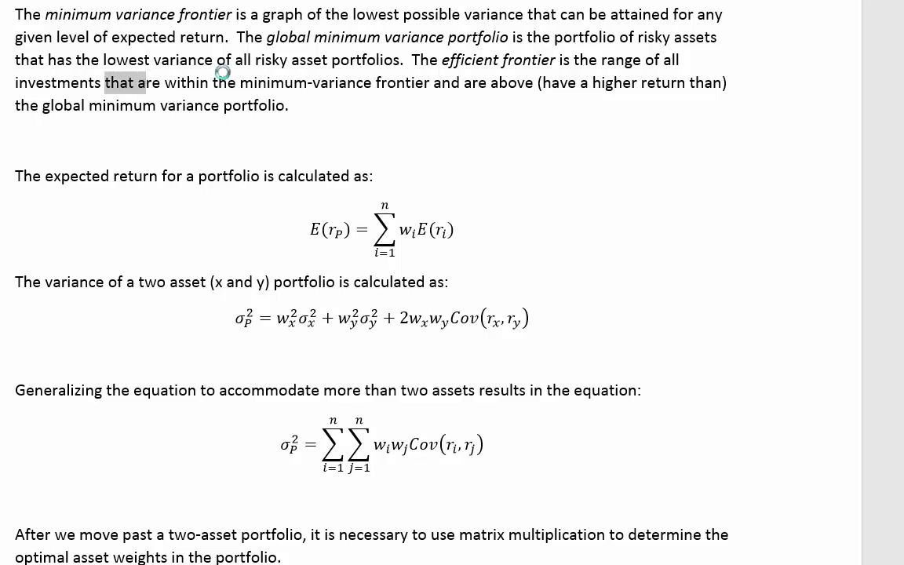
drag(44, 104, 275, 113)
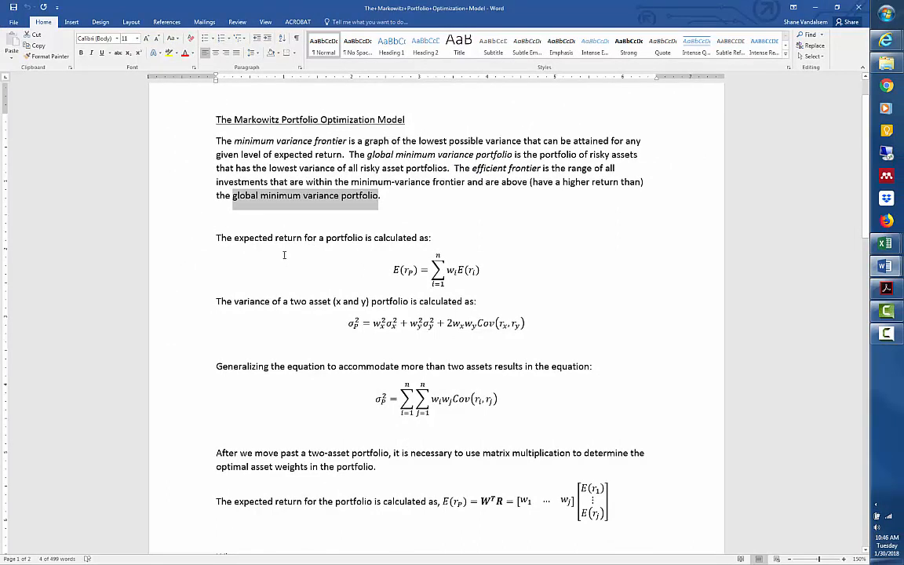
click(258, 165)
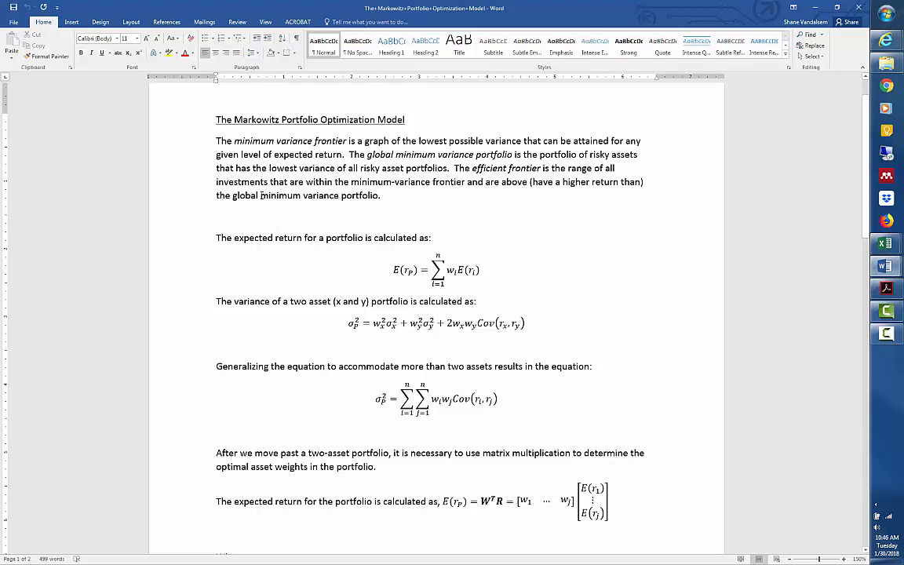
click(257, 197)
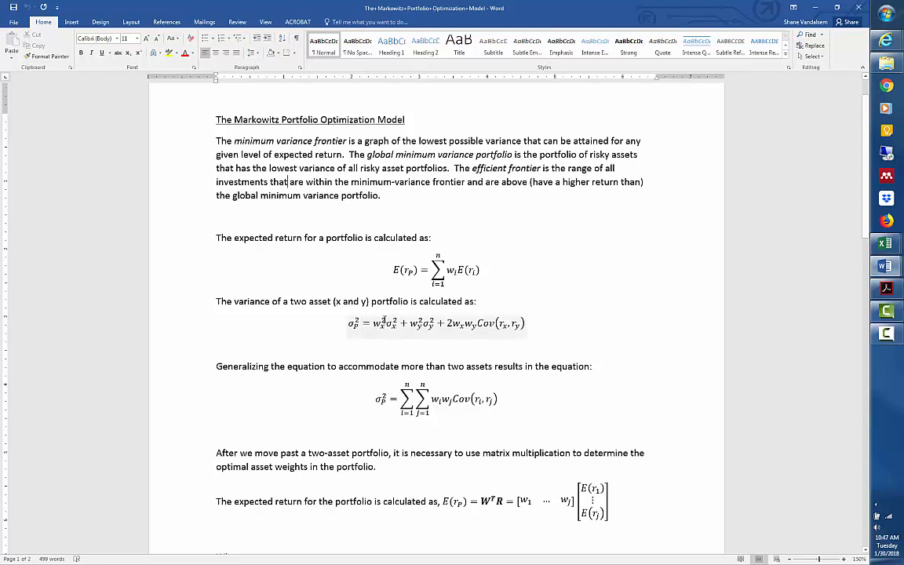
click(382, 322)
click(464, 325)
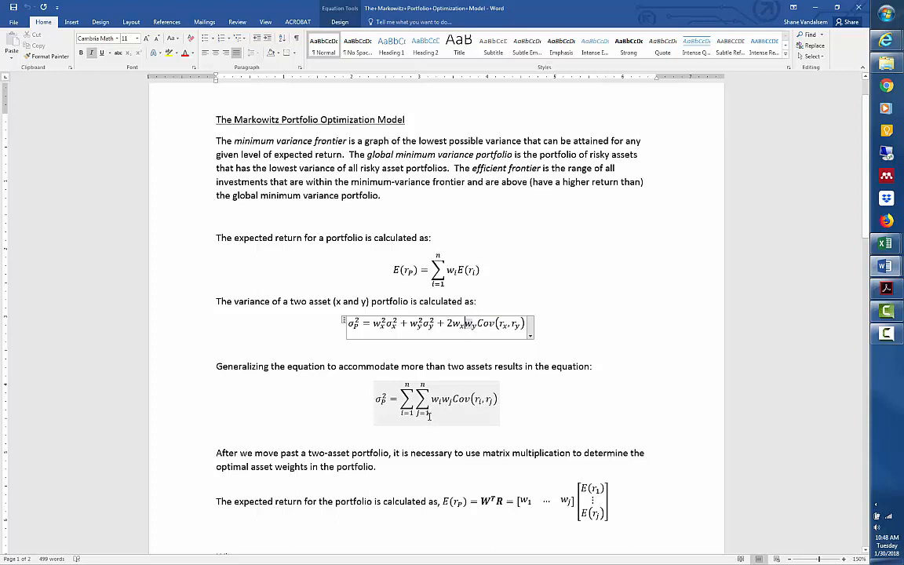
click(259, 399)
scroll(309, 411, down, 2)
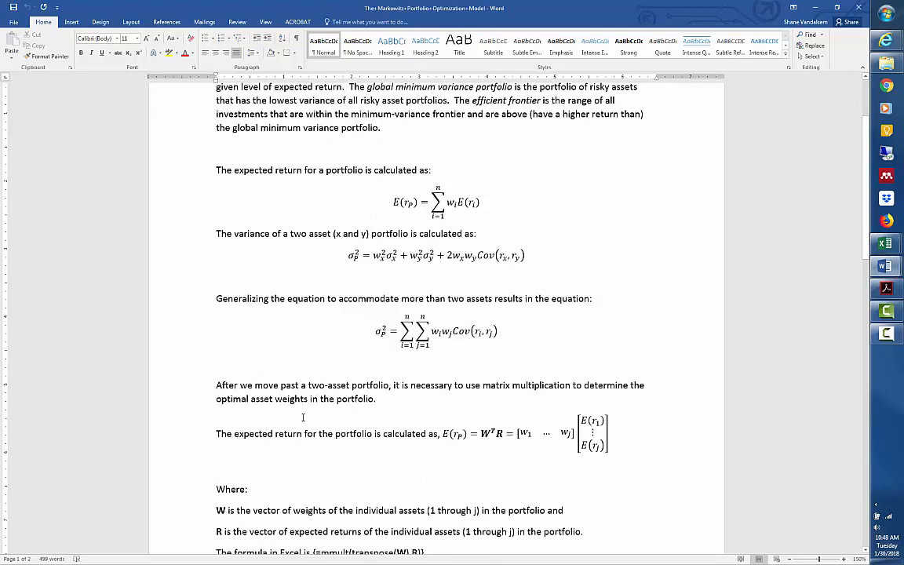
Examine the matrix formulas for portfolio expected return, variance and standard deviation, including their Excel array forms using mmult and transpose.
scroll(303, 416, down, 1)
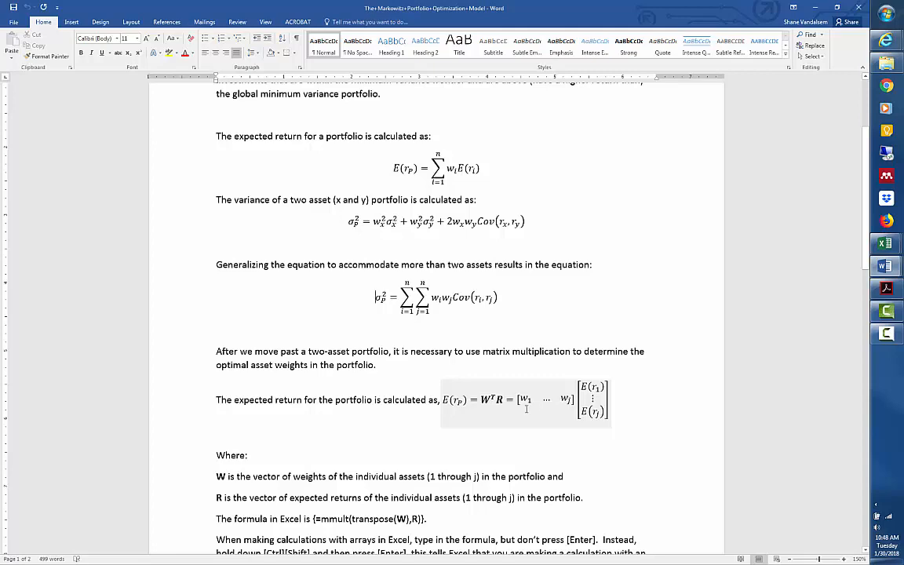
scroll(379, 430, down, 3)
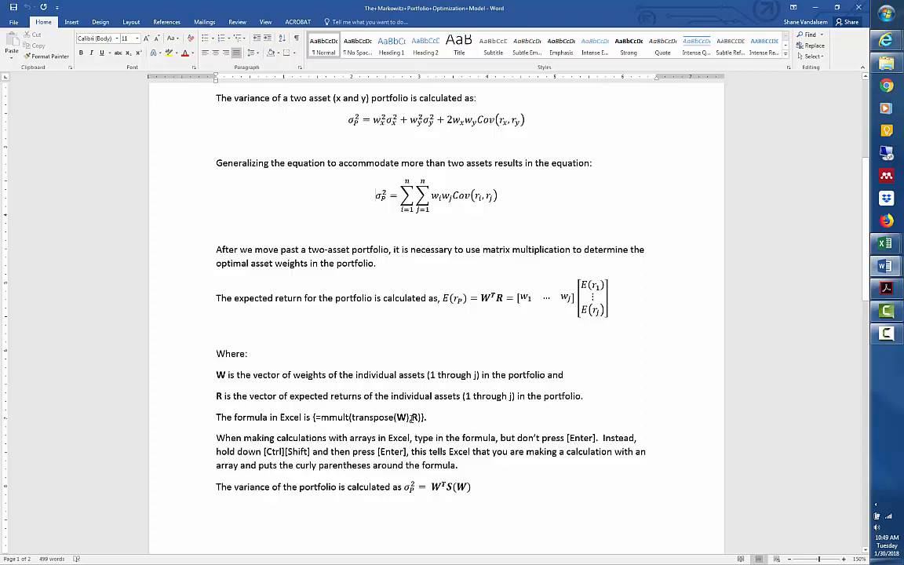
click(410, 418)
text(,)
scroll(319, 402, down, 1)
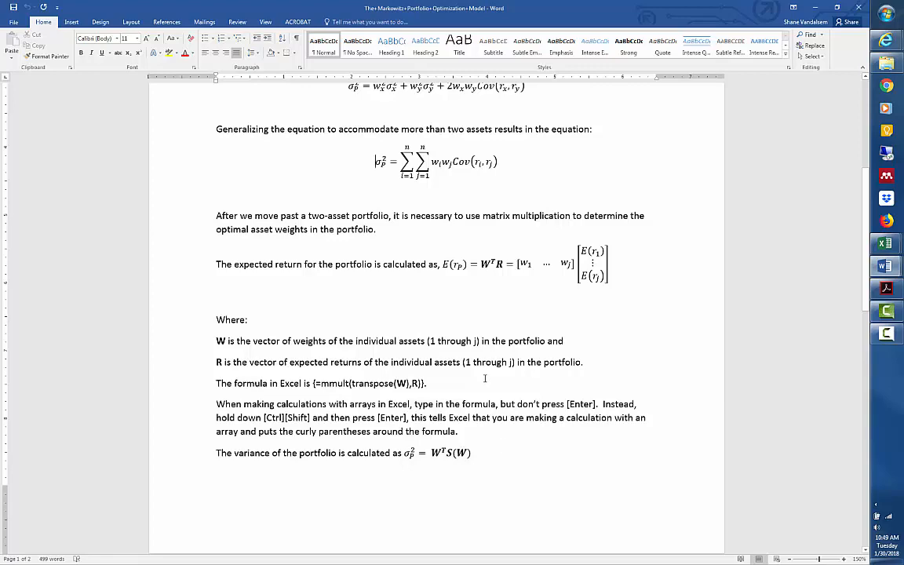
scroll(481, 375, down, 3)
scroll(475, 393, down, 5)
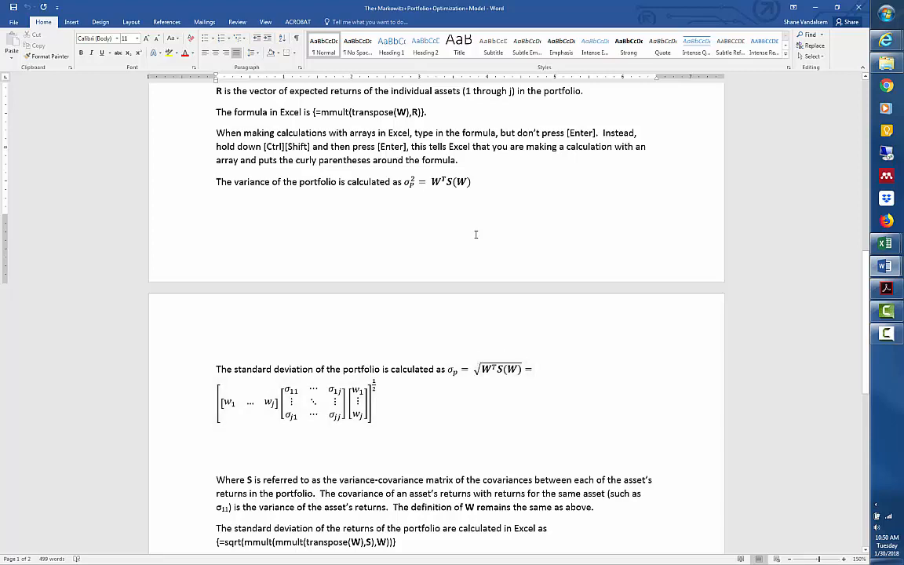
scroll(450, 259, up, 1)
scroll(450, 259, up, 1)
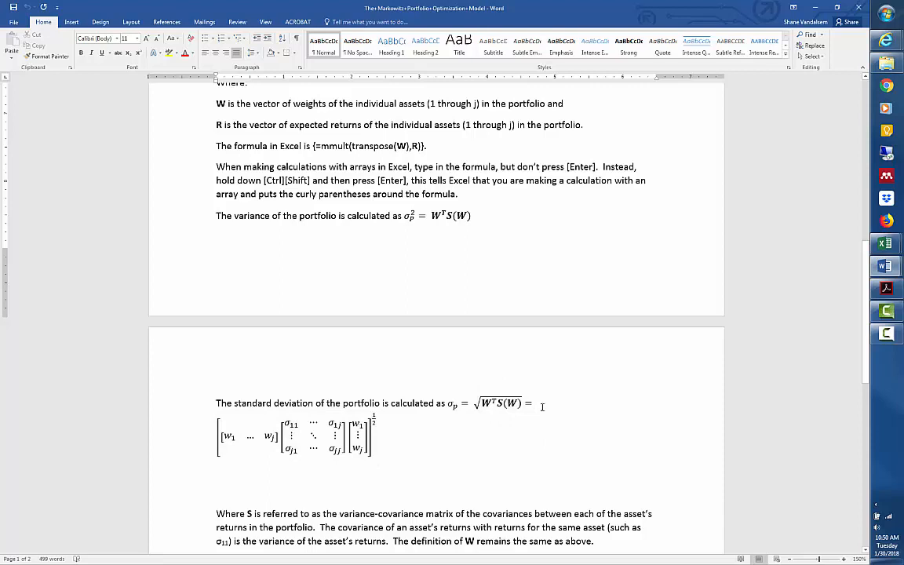
click(497, 397)
scroll(496, 397, down, 3)
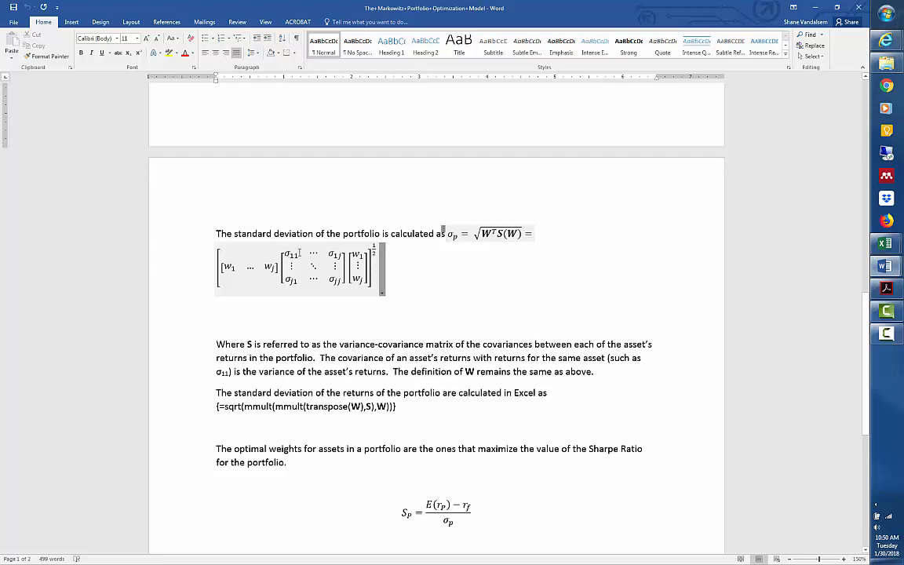
click(270, 373)
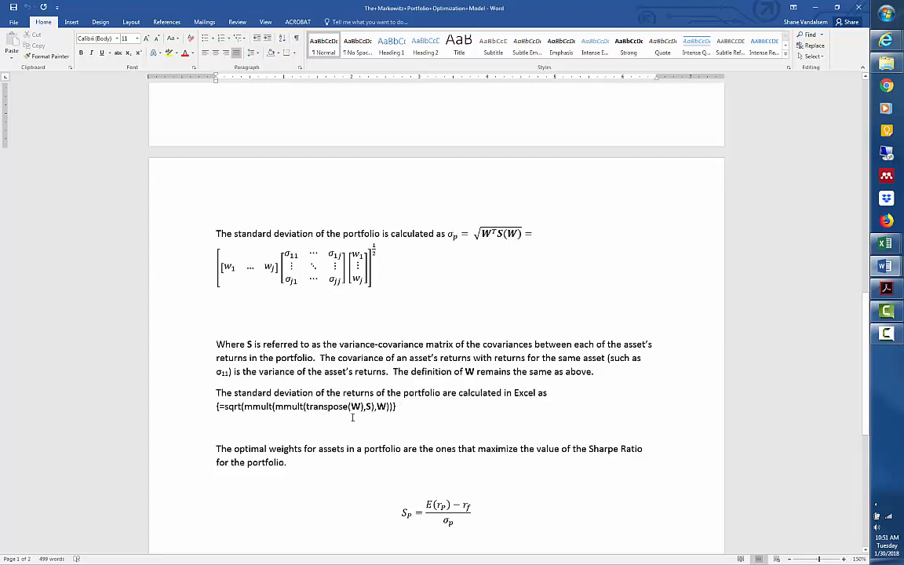
Review the Sharpe Ratio equation and the Capital Allocation and the Separation Property section with its y* formula.
scroll(352, 418, down, 2)
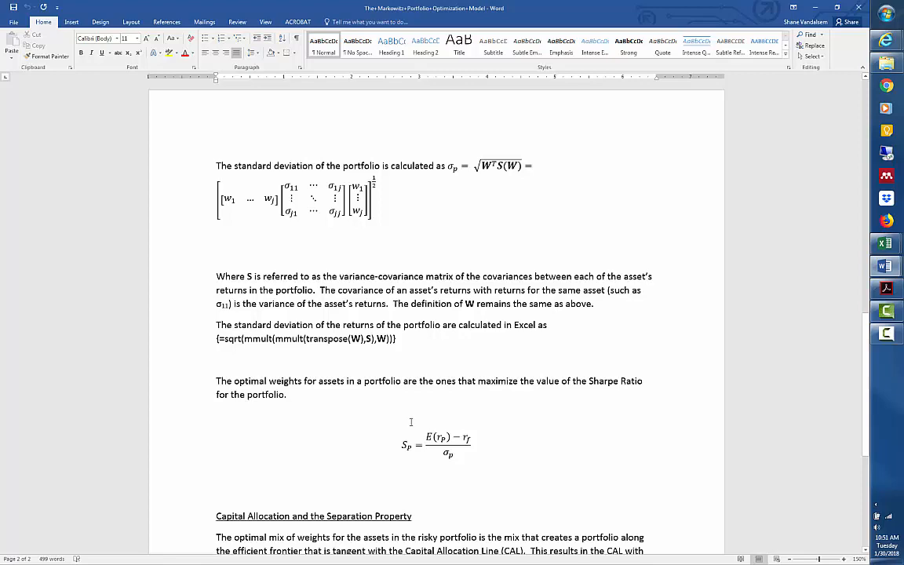
scroll(415, 420, down, 3)
click(423, 335)
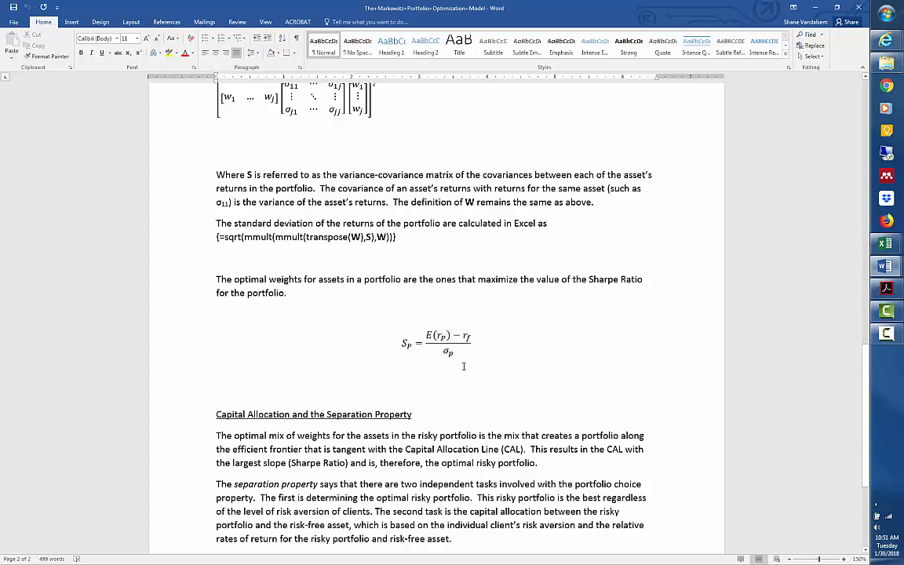
scroll(463, 366, down, 4)
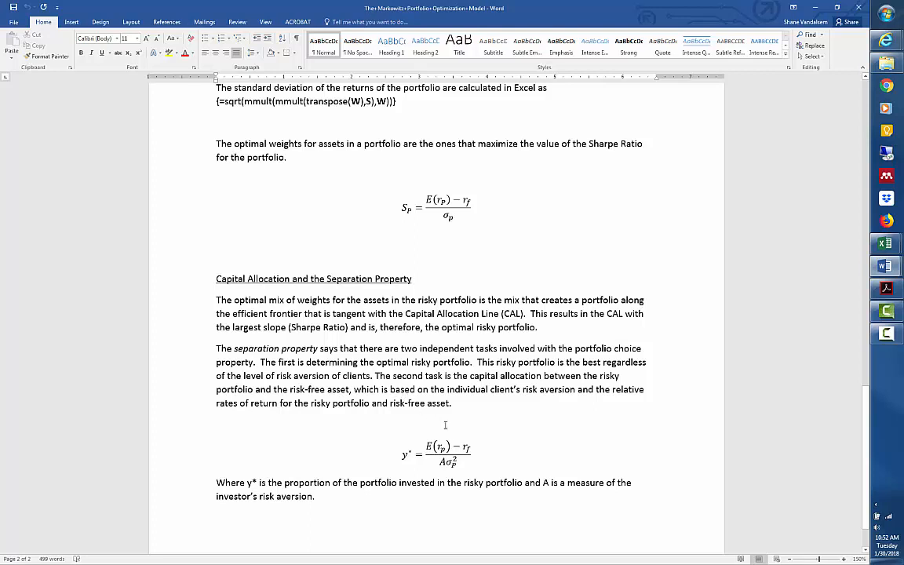
scroll(488, 377, down, 1)
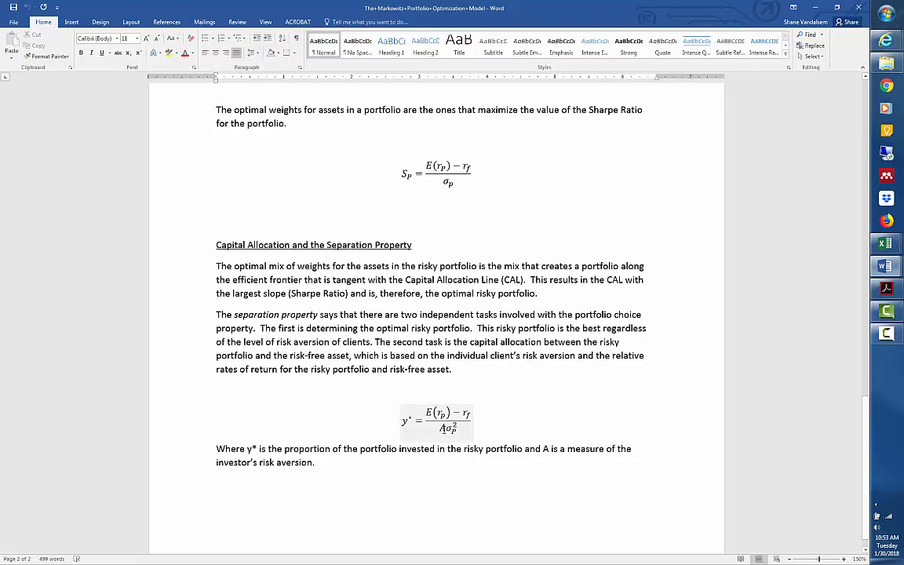
click(443, 428)
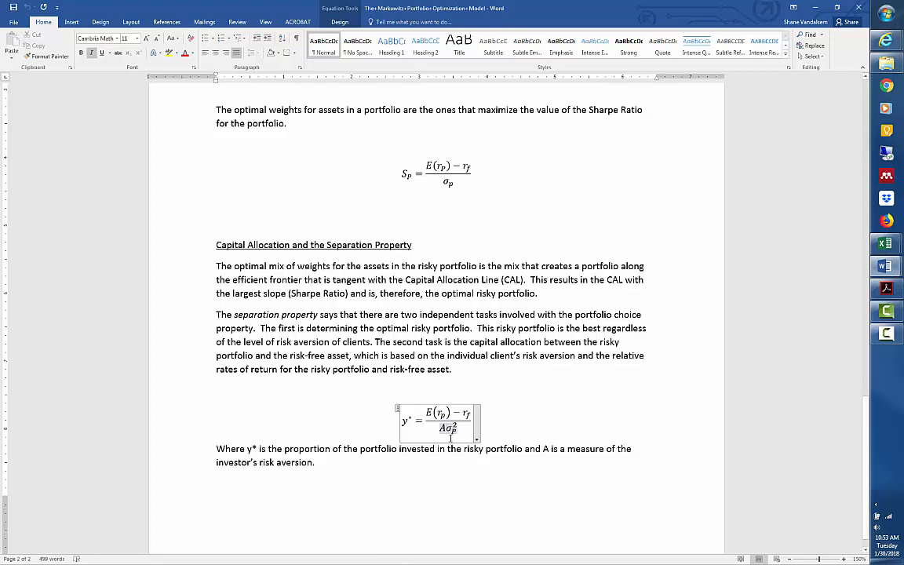
click(475, 384)
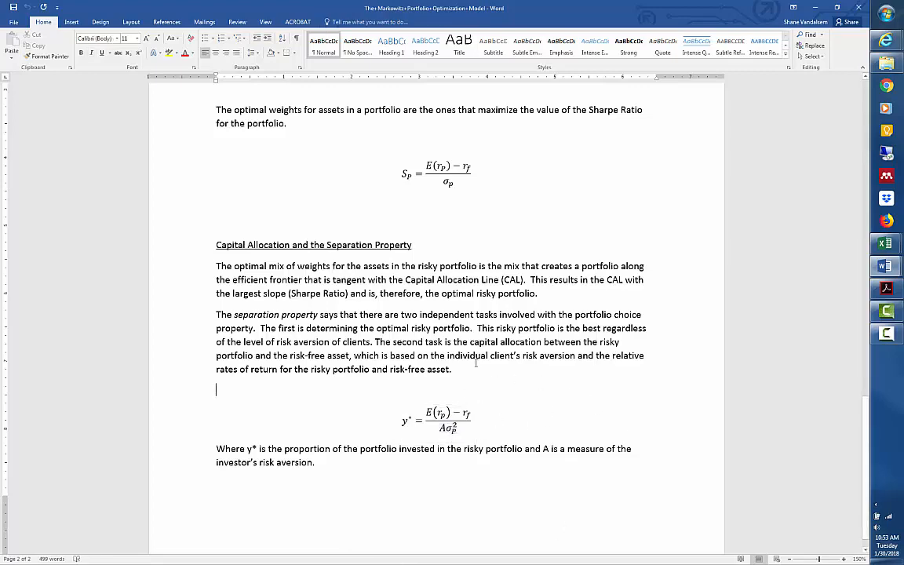
scroll(474, 361, down, 1)
scroll(475, 362, up, 8)
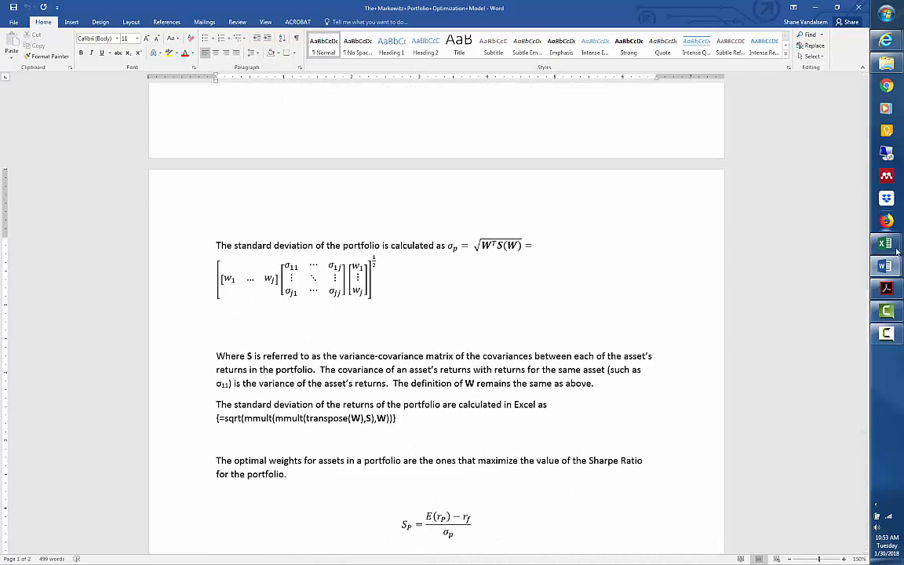
Switch to the Excel workbook Portfolio Optimization Exercise Spring 2018 Answer Key.
mouse_move(885, 243)
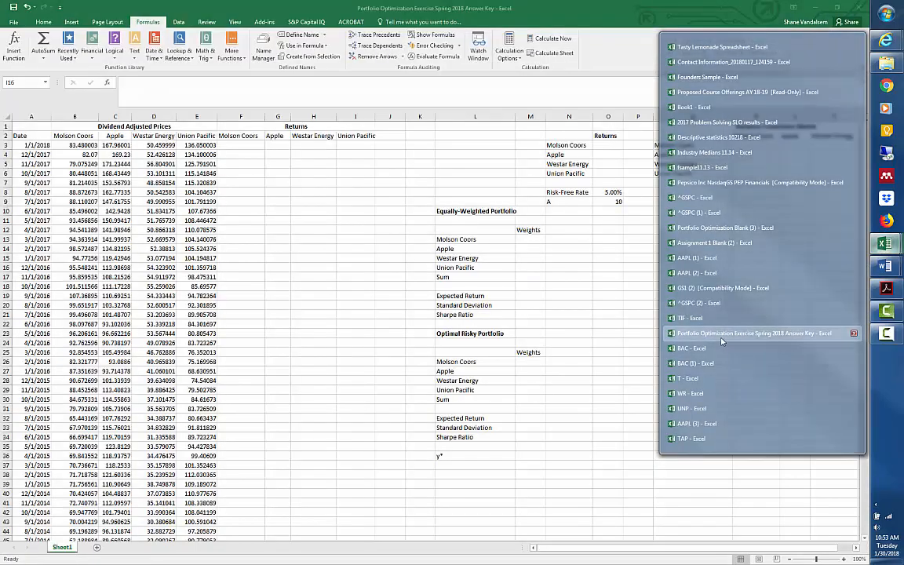
click(722, 336)
click(75, 305)
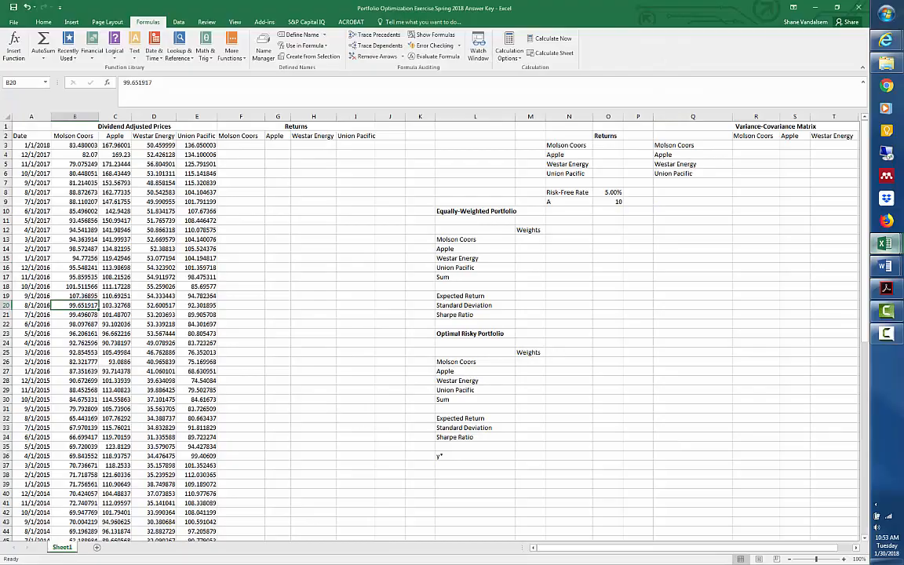
click(32, 305)
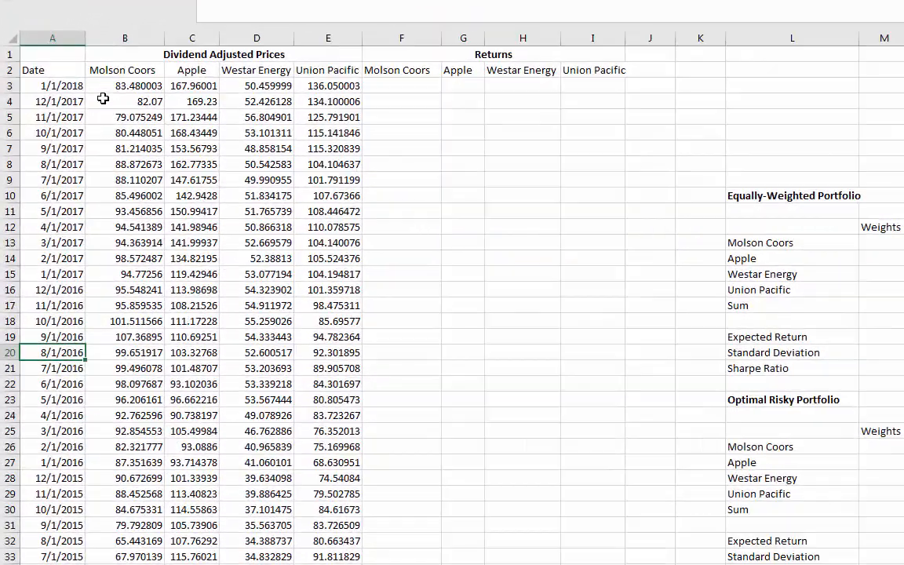
Examine the monthly dividend adjusted prices for Molson Coors, Apple, Westar Energy and Union Pacific and the empty Returns columns.
scroll(106, 130, down, 7)
scroll(195, 194, down, 2)
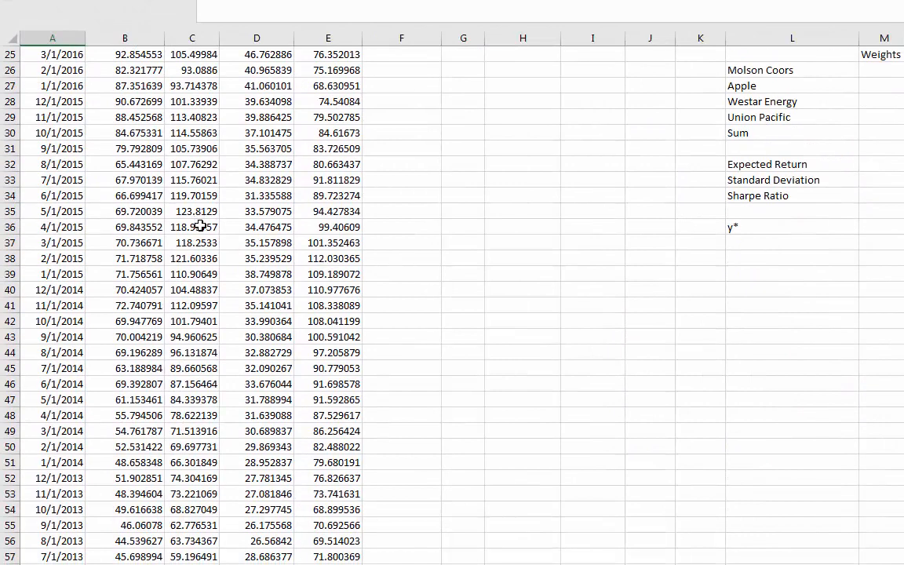
scroll(211, 236, up, 8)
scroll(222, 251, up, 1)
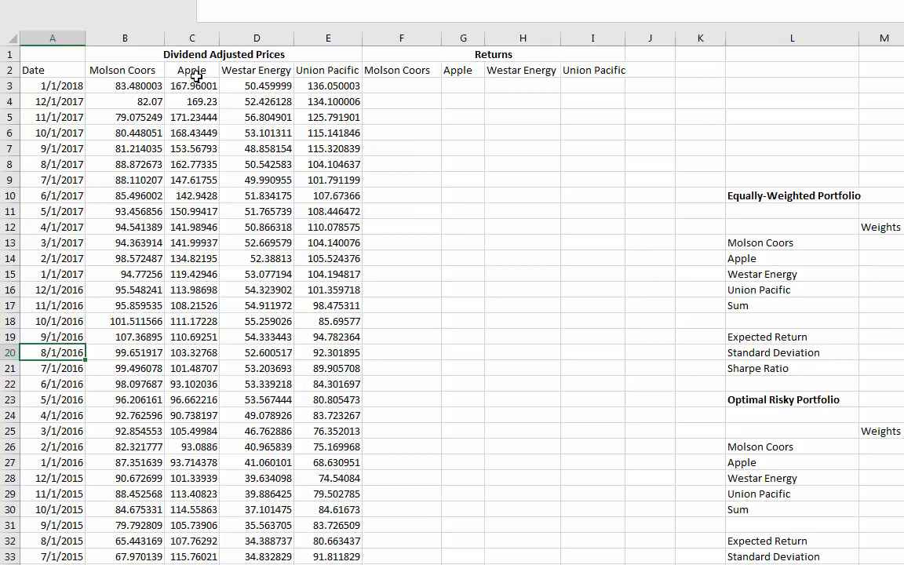
click(245, 73)
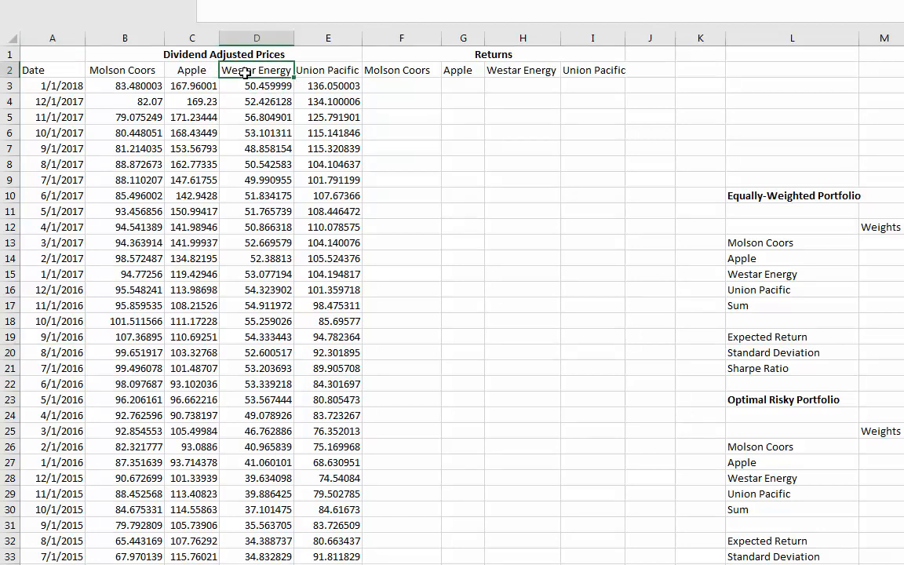
click(306, 72)
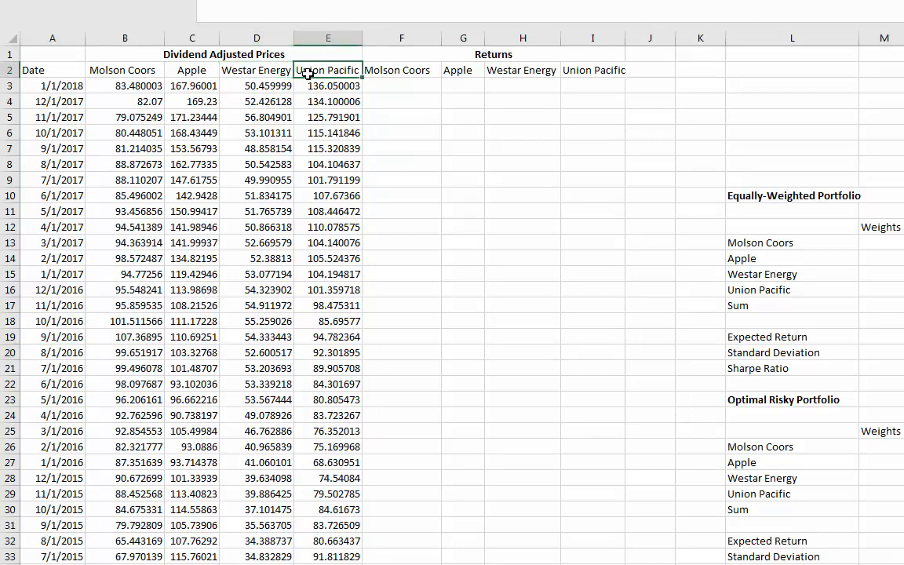
click(398, 88)
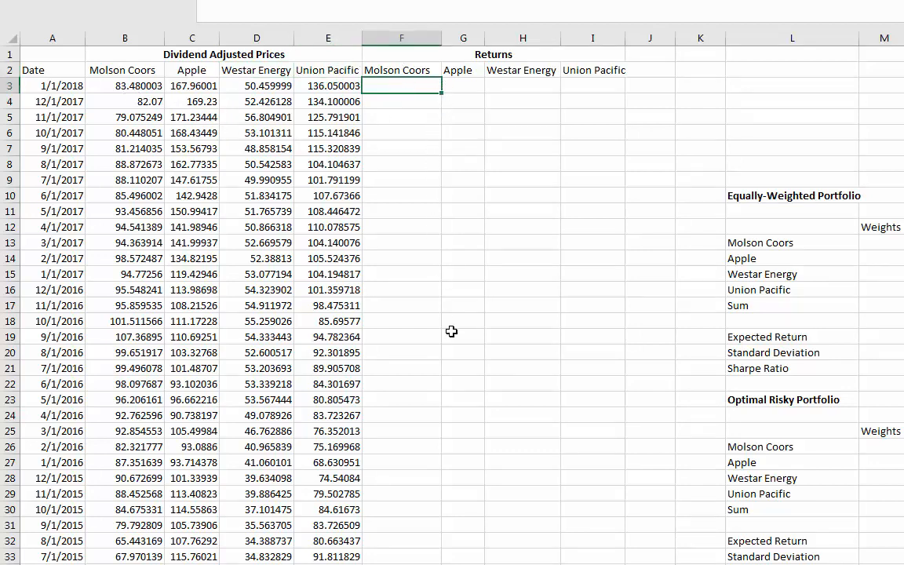
scroll(448, 403, down, 10)
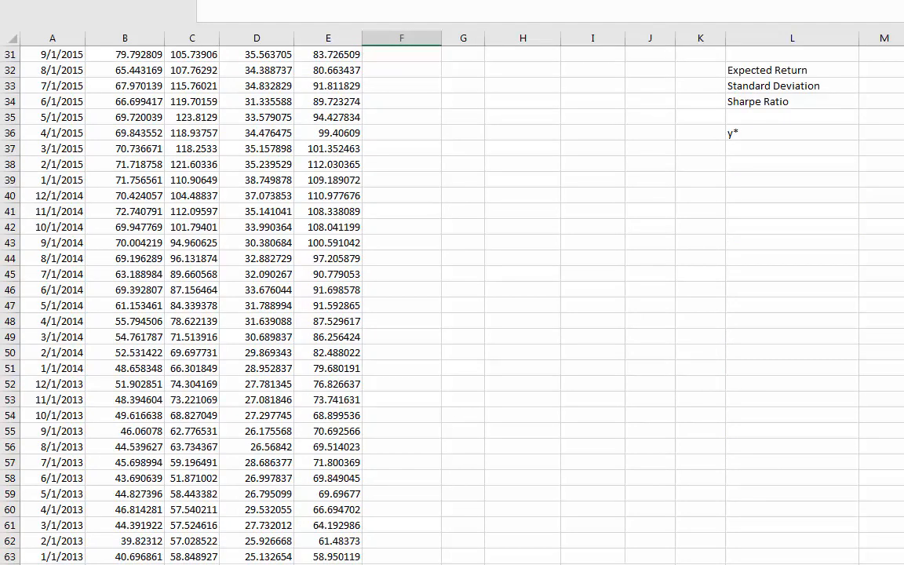
scroll(464, 478, up, 10)
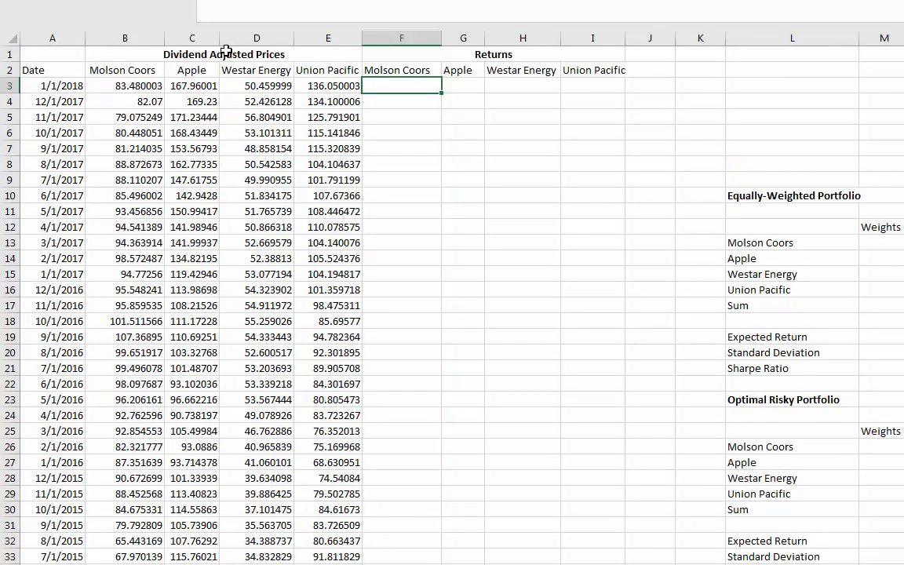
click(169, 49)
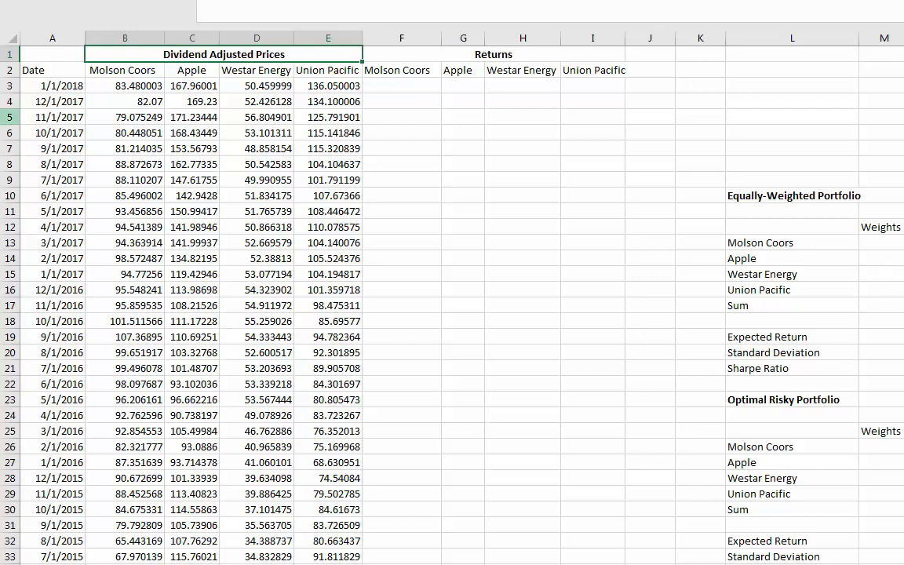
click(119, 83)
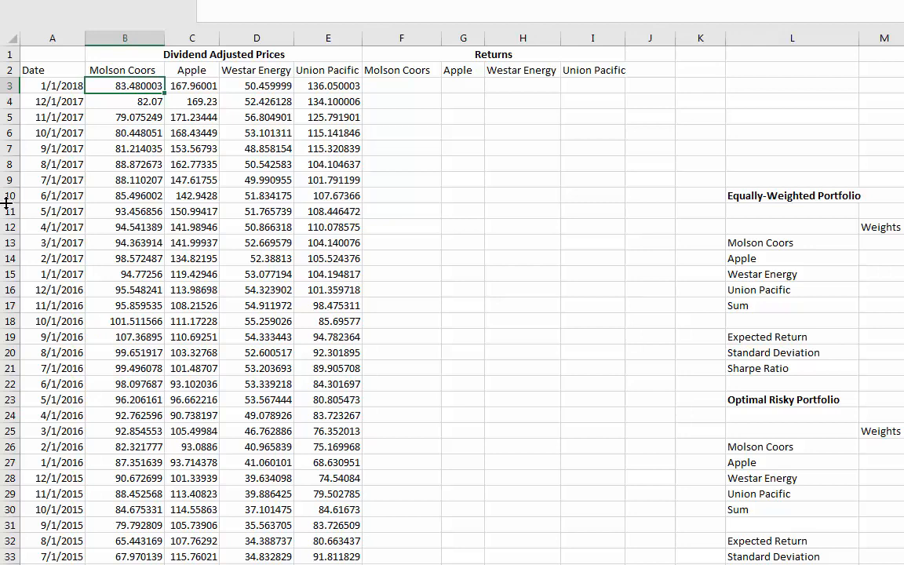
Calculate Molson Coors' 1/1/2018 log return in F3 with =LN(B3/B4).
click(393, 85)
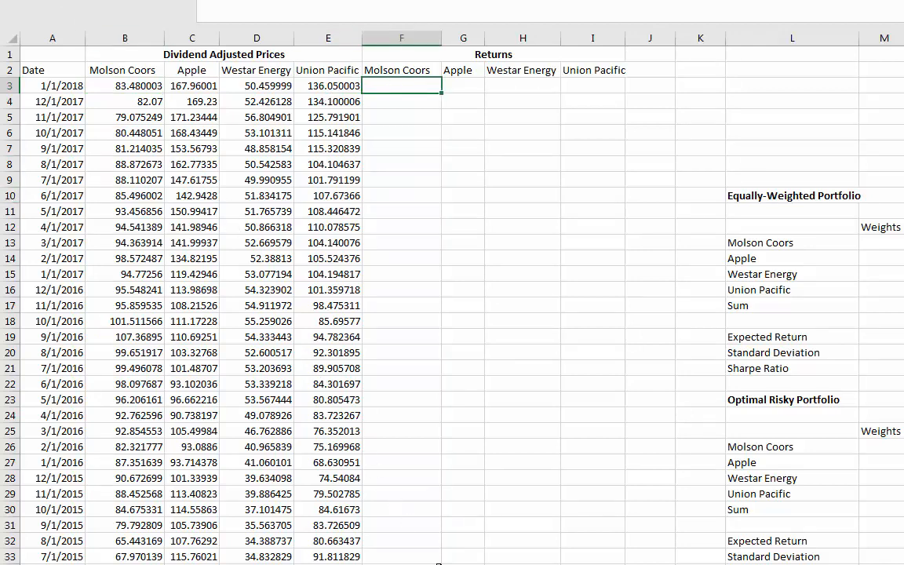
text(=ln()
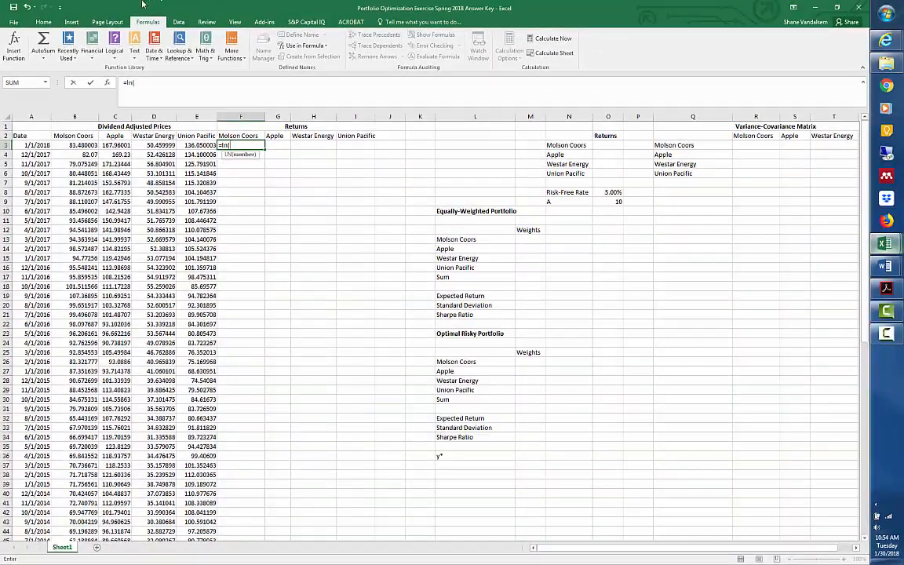
click(72, 145)
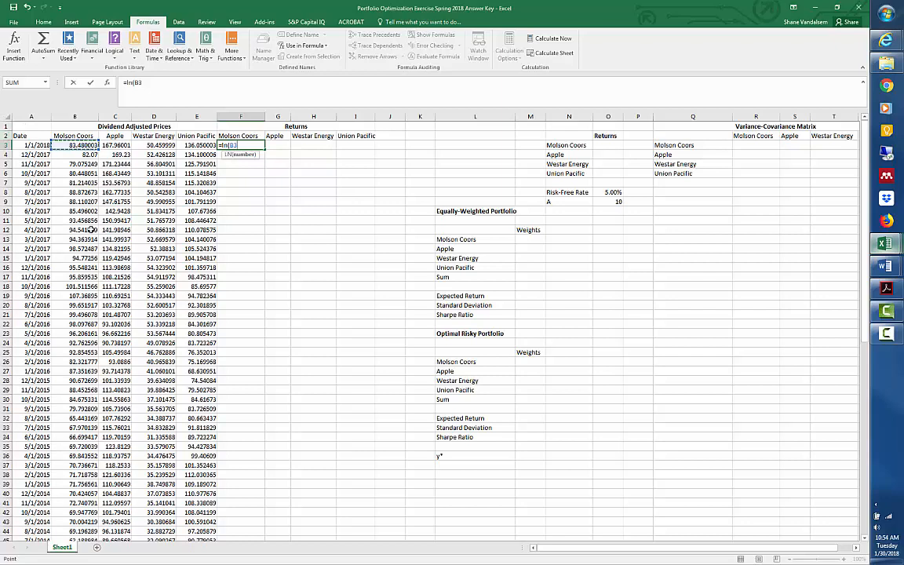
text(/)
click(77, 157)
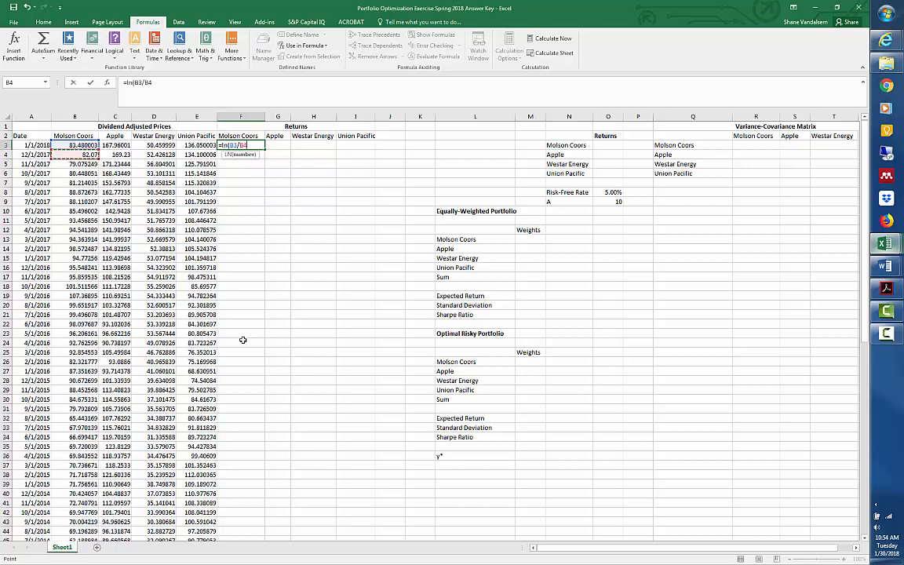
text())
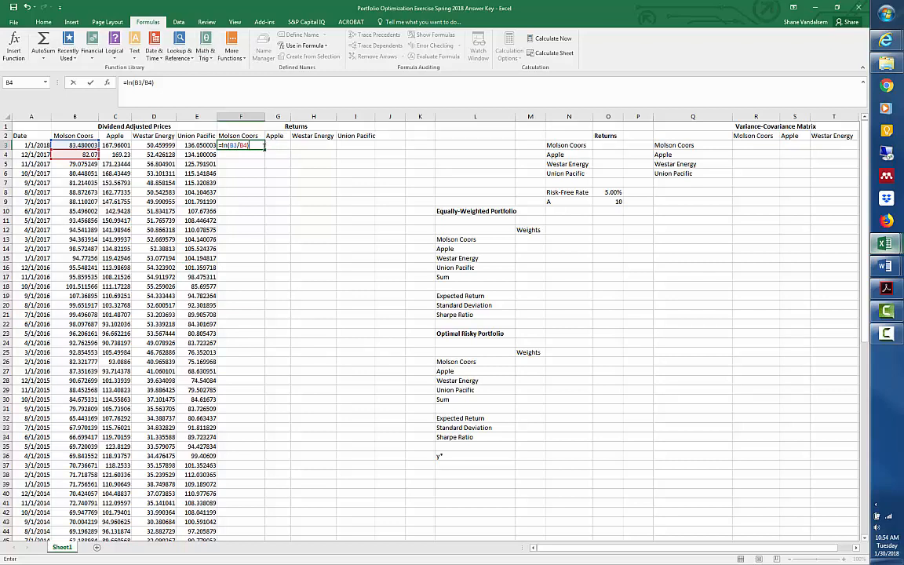
key(ctrl+Return)
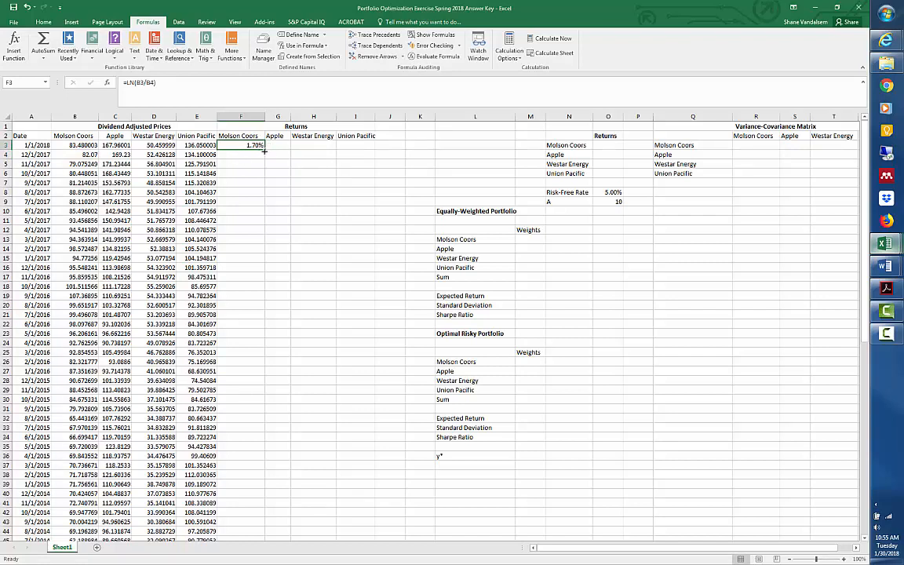
Copy the log return formula across to Union Pacific and down through row 62, leaving row 63 of the returns empty.
drag(265, 149, 349, 143)
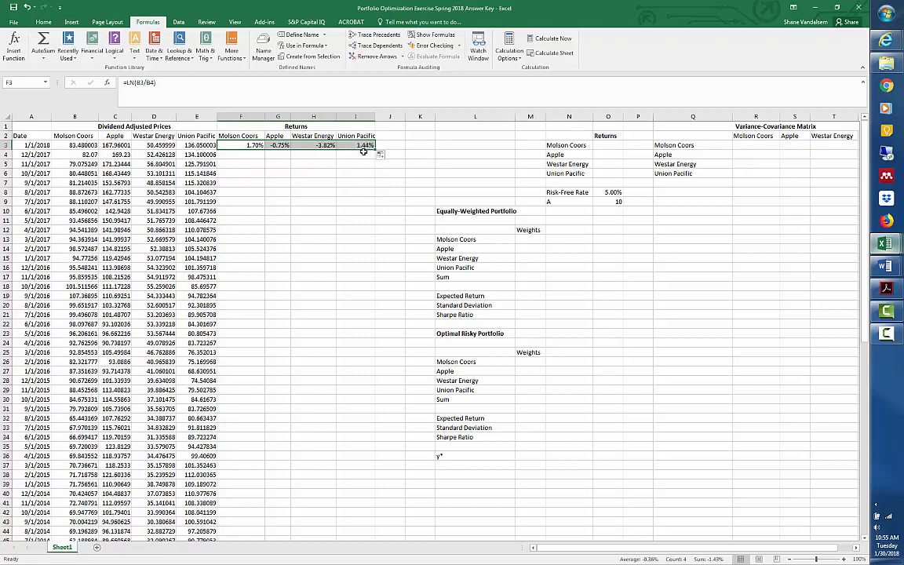
drag(375, 150, 302, 493)
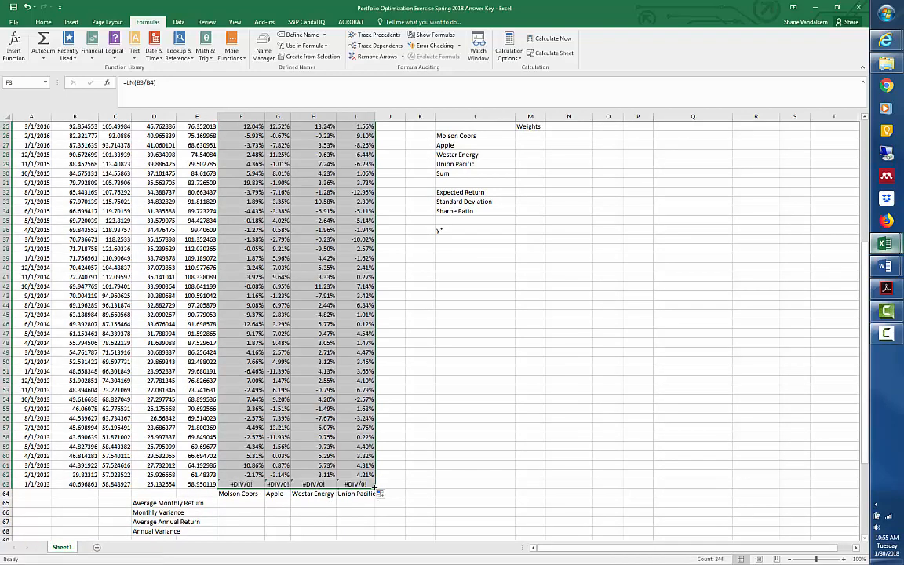
drag(377, 488, 314, 480)
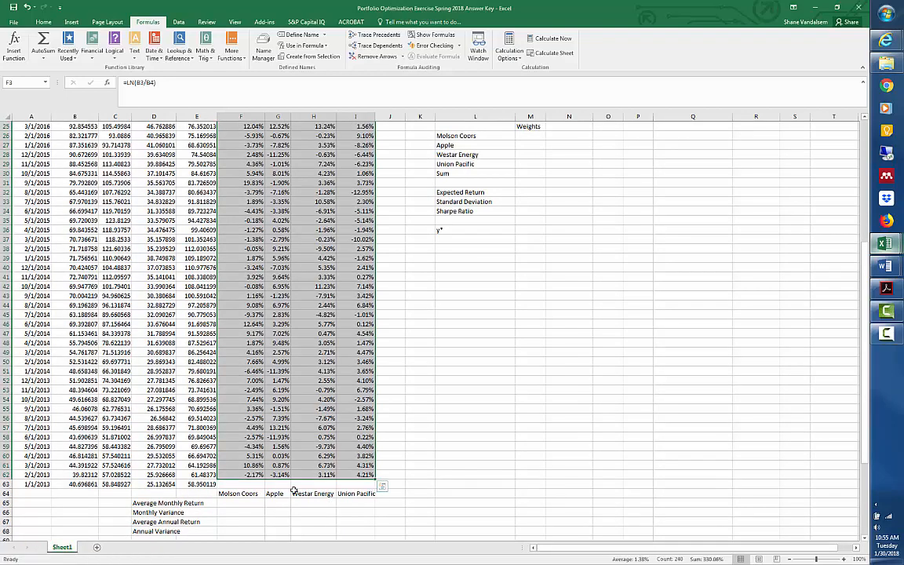
click(292, 484)
scroll(236, 314, up, 8)
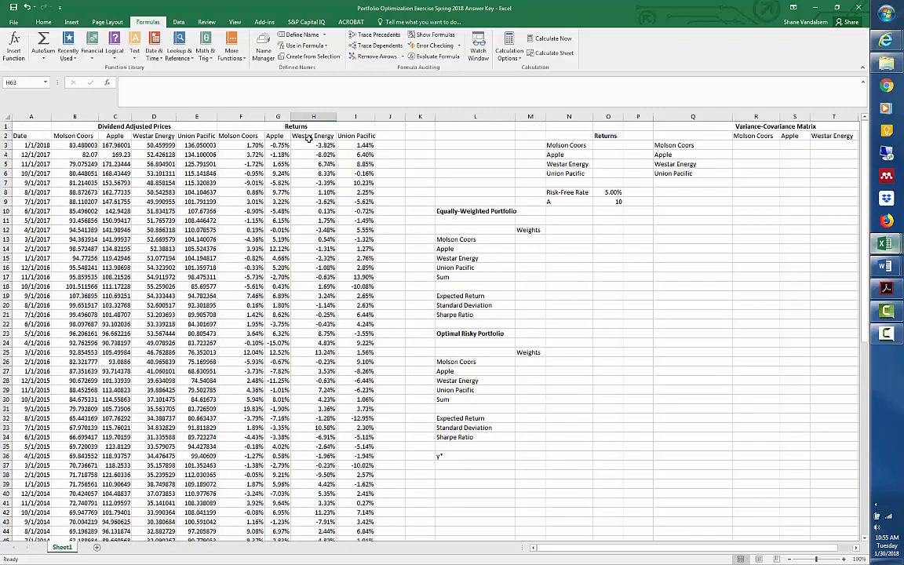
Calculate Molson Coors' average monthly return in F65 with =AVERAGE(F3:F62).
scroll(277, 277, down, 8)
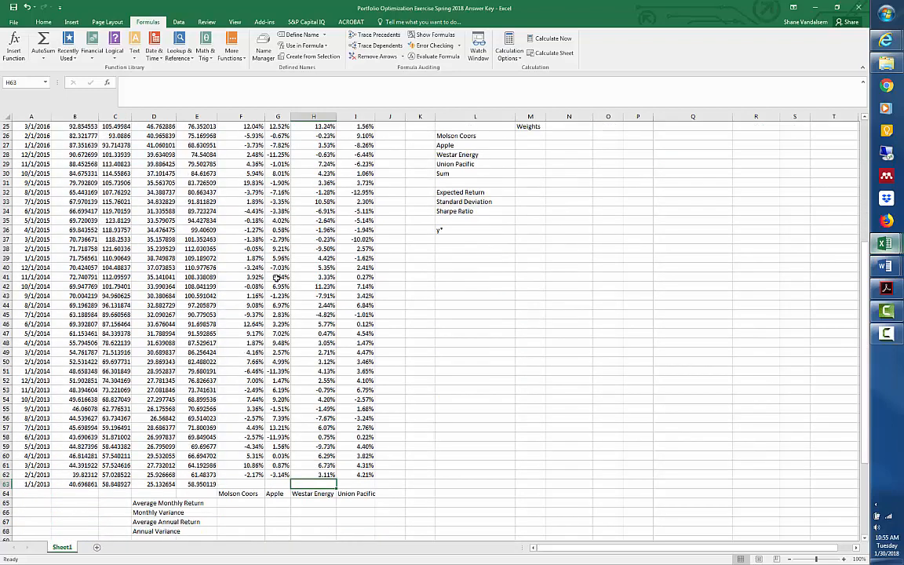
scroll(276, 287, down, 2)
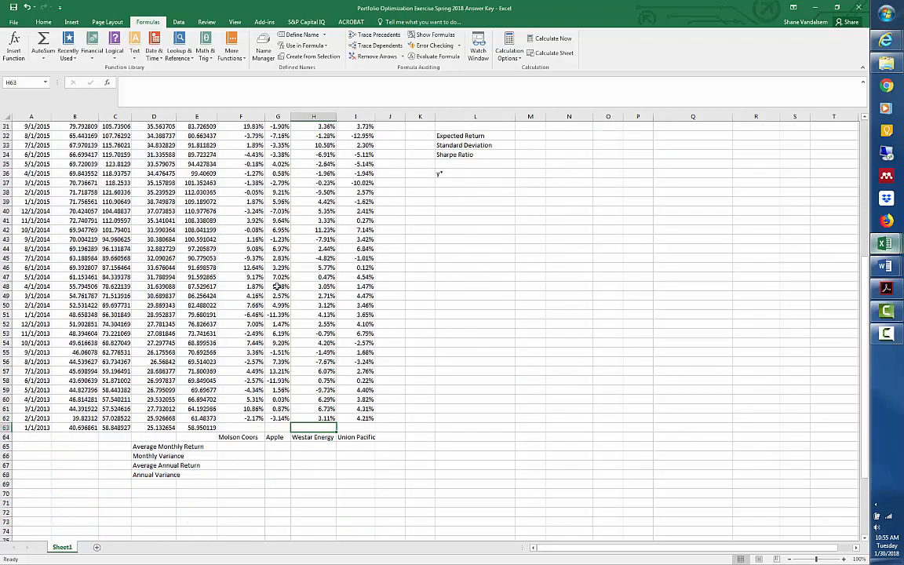
click(236, 445)
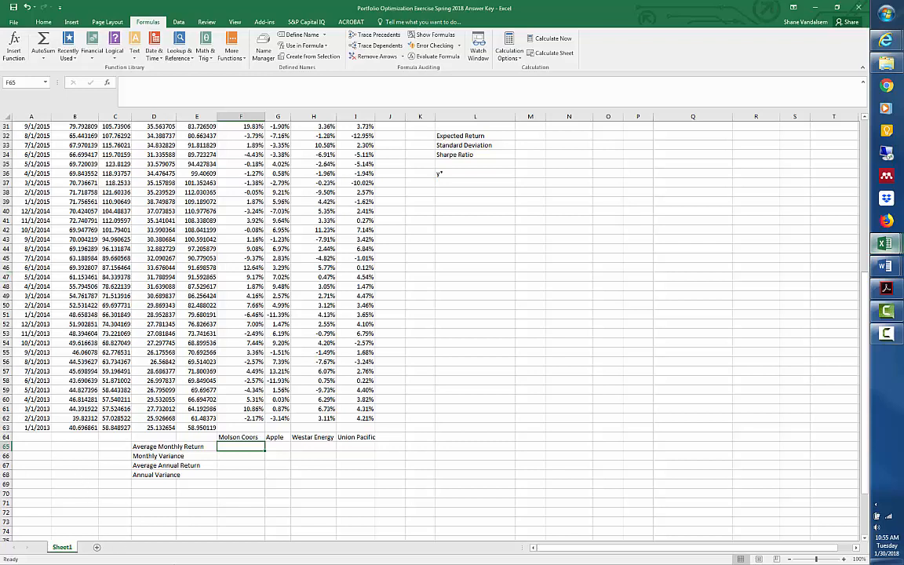
text(=av)
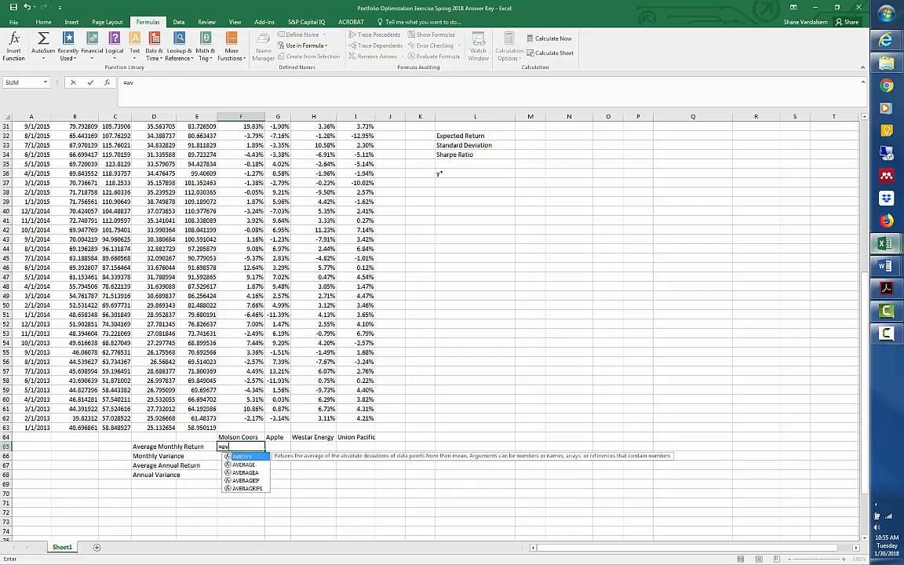
text(erage()
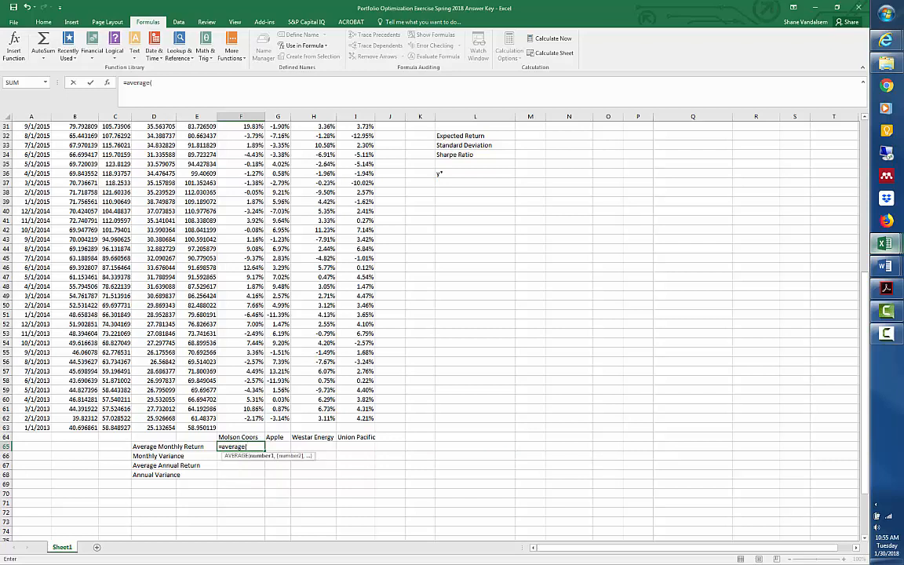
key(Up)
key(Up)
key(Up)
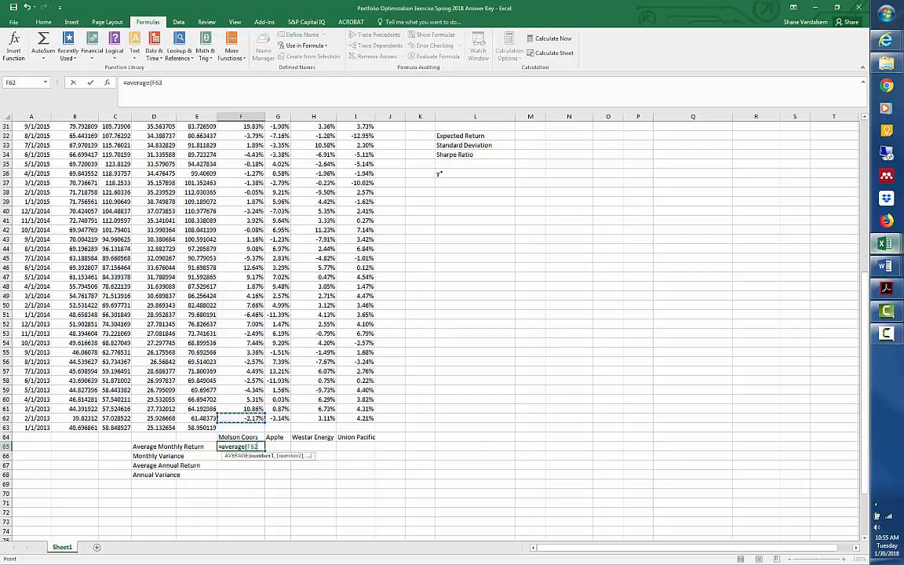
key(shift+Up)
key(shift+Up)
key(shift+Up)
key(shift+Up)
key(shift+Up)
key(shift+Up)
key(shift+Up)
key(shift+Up)
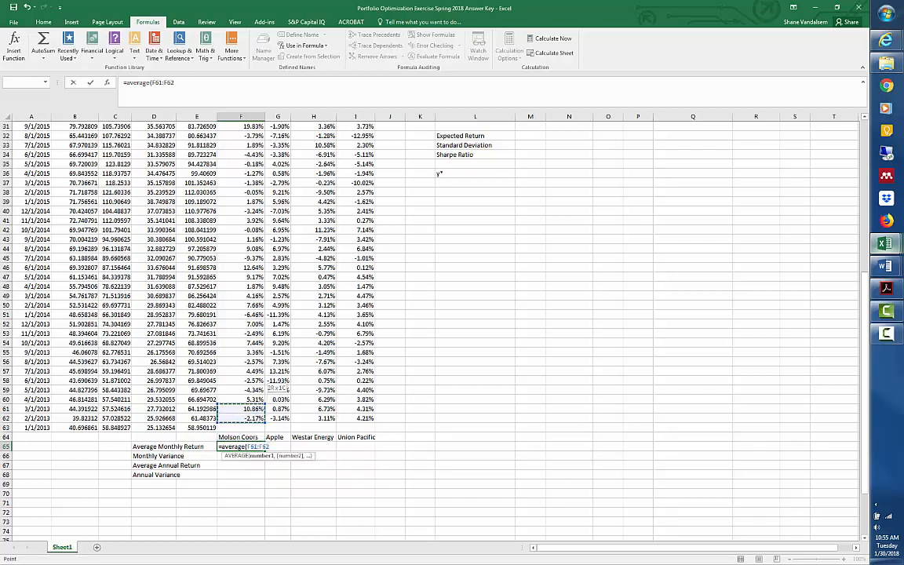
key(shift+Up)
key(shift+Up)
key(shift+Up)
key(shift+Up)
key(shift+Up)
key(shift+Up)
key(shift+Up)
key(shift+Up)
key(shift+Up)
key(shift+Up)
key(shift+Up)
key(shift+Up)
key(shift+Up)
key(shift+Up)
key(shift+Up)
key(shift+Up)
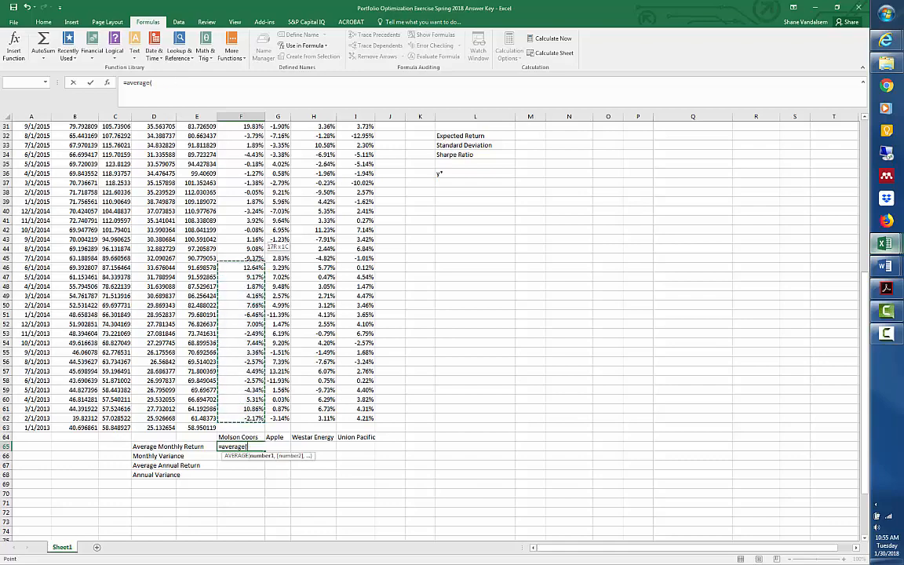
key(shift+Up)
key(shift+Up)
key(shift+Up)
key(shift+Up)
key(shift+Up)
key(shift+Up)
key(shift+Up)
key(shift+Up)
key(shift+Up)
key(shift+Up)
key(shift+Up)
key(shift+Up)
key(shift+Up)
key(shift+Up)
key(shift+Up)
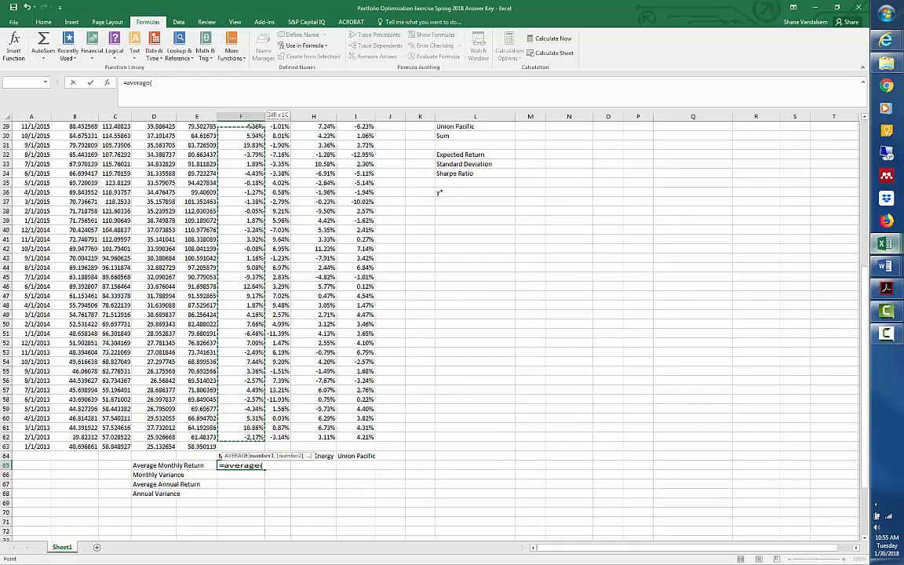
key(shift+Up)
key(shift+Up)
key(shift+Up)
key(shift+Up)
key(shift+Up)
key(shift+Up)
key(shift+Up)
key(shift+Up)
key(shift+Up)
key(shift+Up)
key(shift+Up)
key(shift+Up)
key(shift+Up)
key(shift+Up)
key(shift+Up)
key(shift+Up)
key(shift+Up)
key(shift+Up)
key(shift+Up)
key(shift+Up)
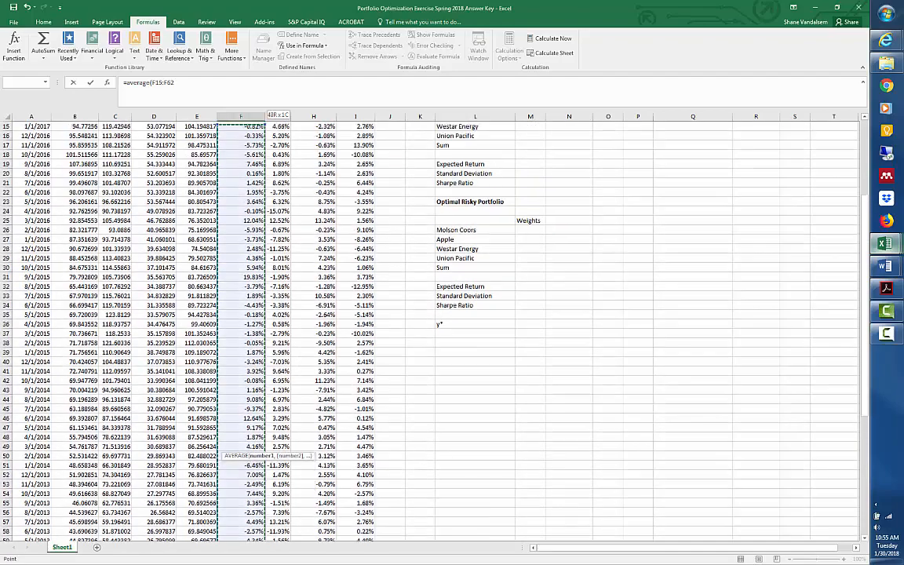
key(shift+Down)
key(shift+Right)
key(shift+Right)
key(shift+Right)
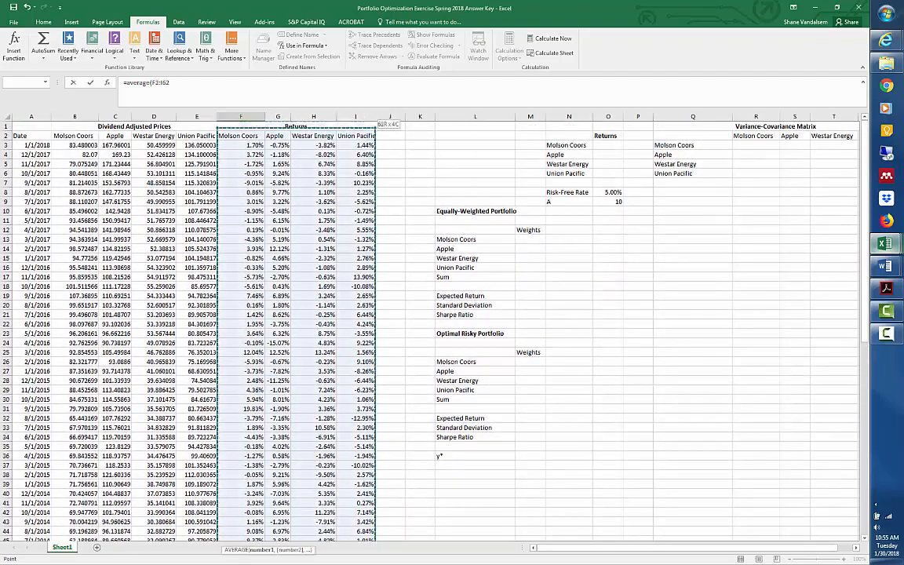
key(shift+Left)
key(shift+Left)
key(shift+Left)
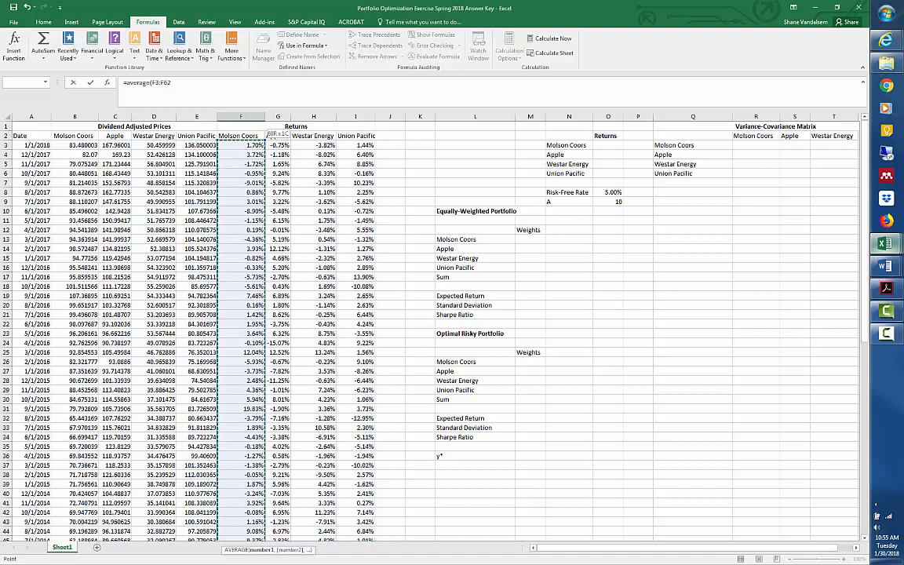
text())
key(Return)
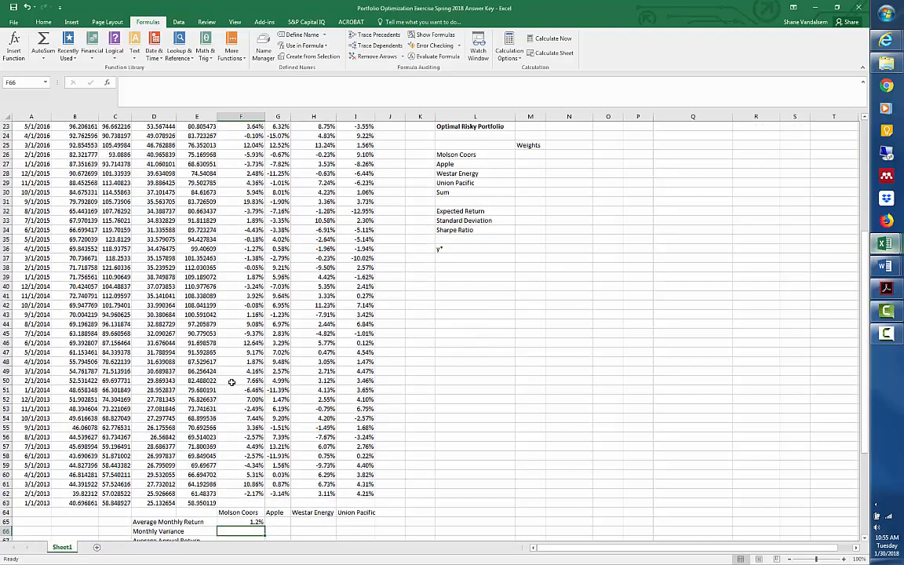
Calculate Molson Coors' monthly sample variance in F66 with =VAR.S(F3:F62).
scroll(239, 343, down, 2)
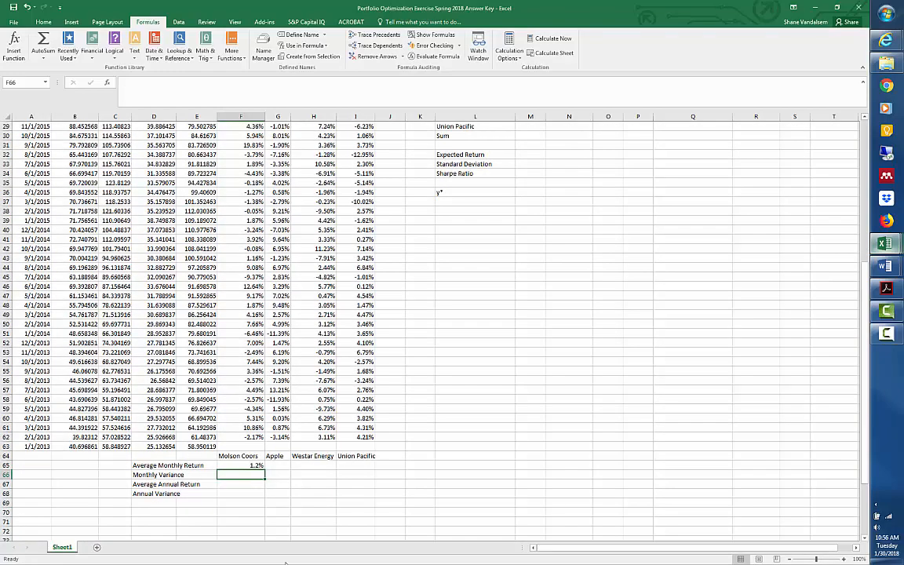
text(=)
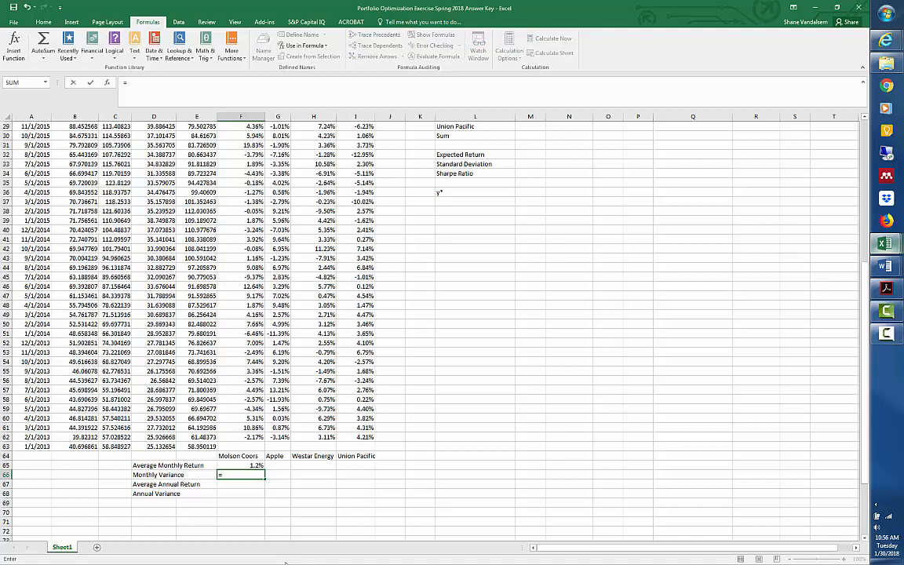
text(var)
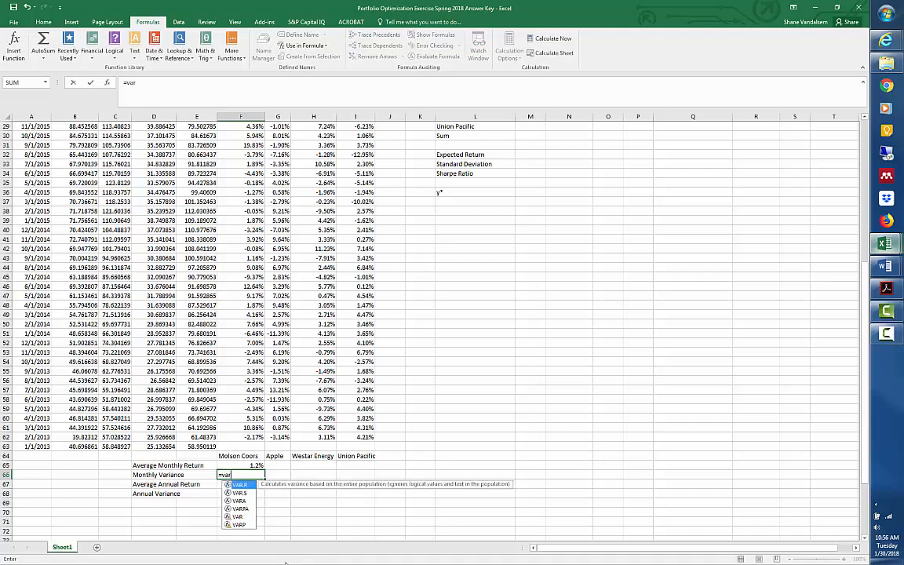
text(.s()
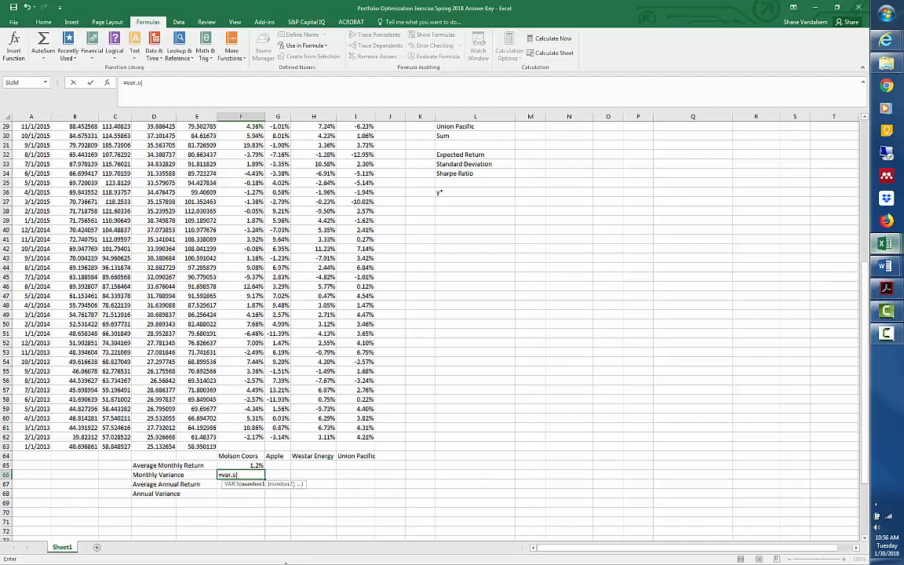
drag(240, 437, 226, 149)
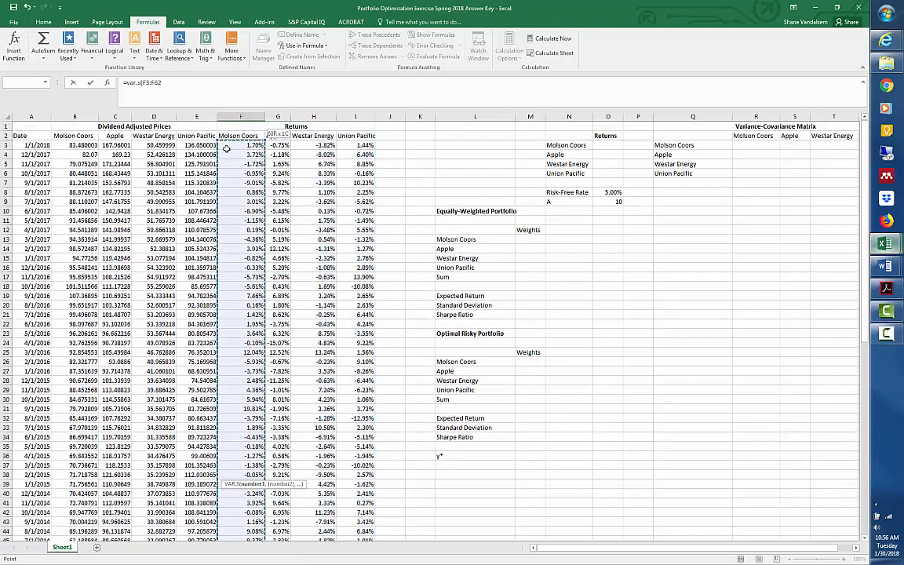
text())
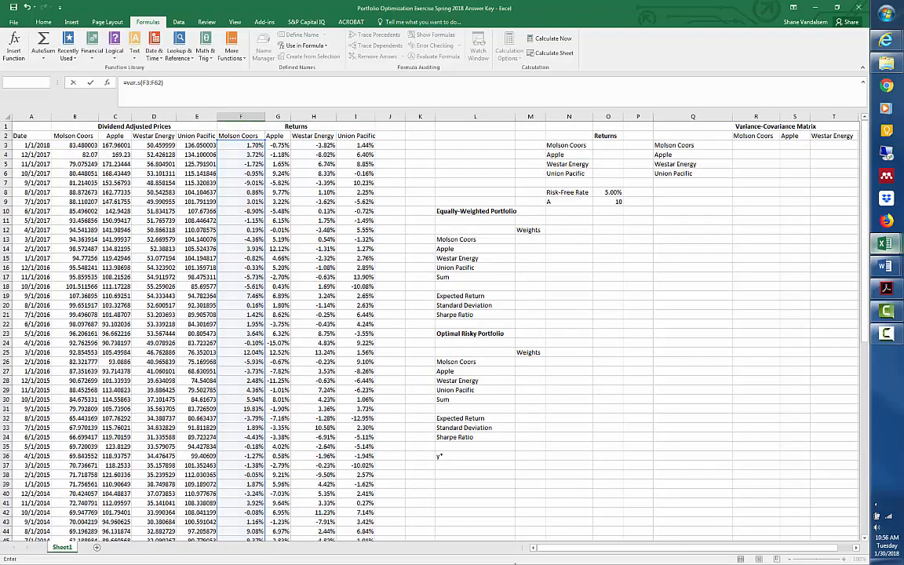
key(Return)
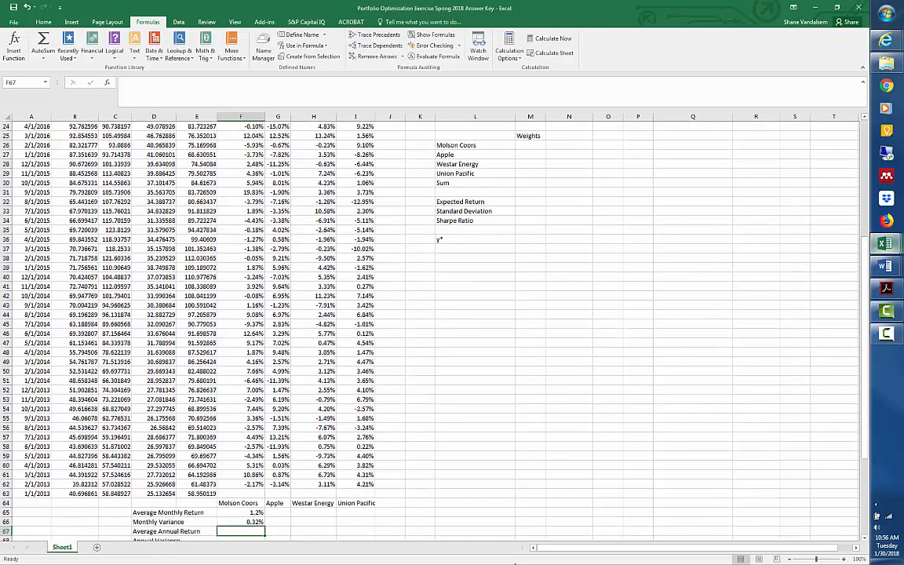
Calculate Molson Coors' compounded average annual return in F67 with =(1+F65)^12-1.
scroll(472, 462, down, 3)
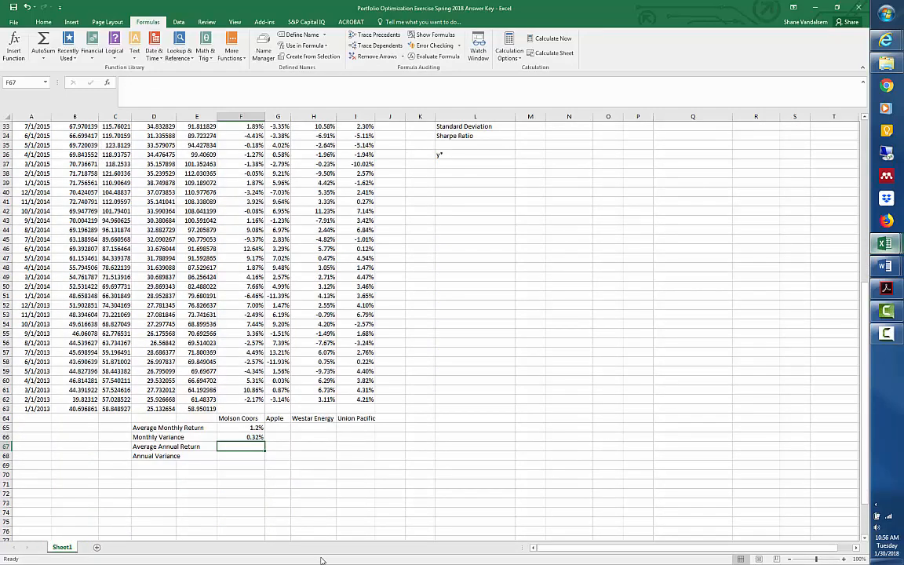
text(+)
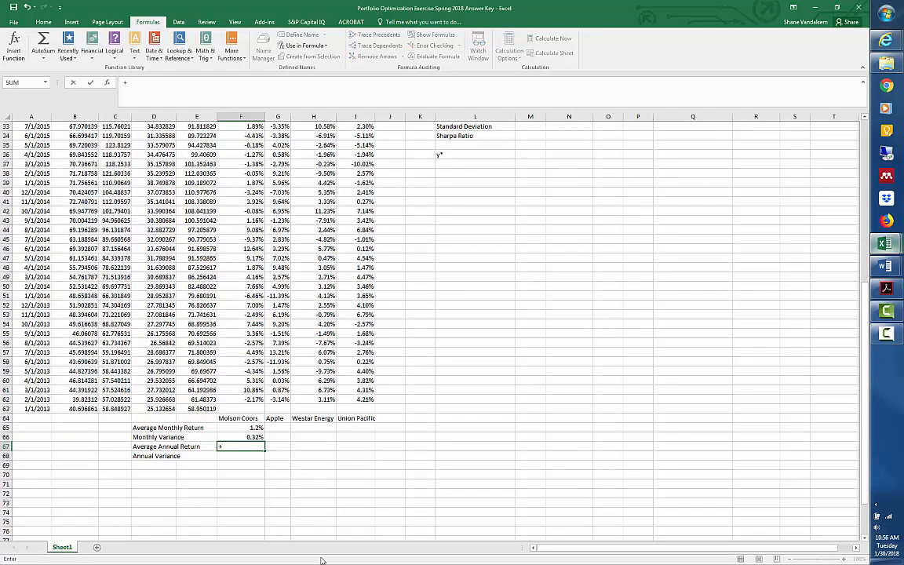
key(BackSpace)
text(=(1+)
key(Up)
key(Up)
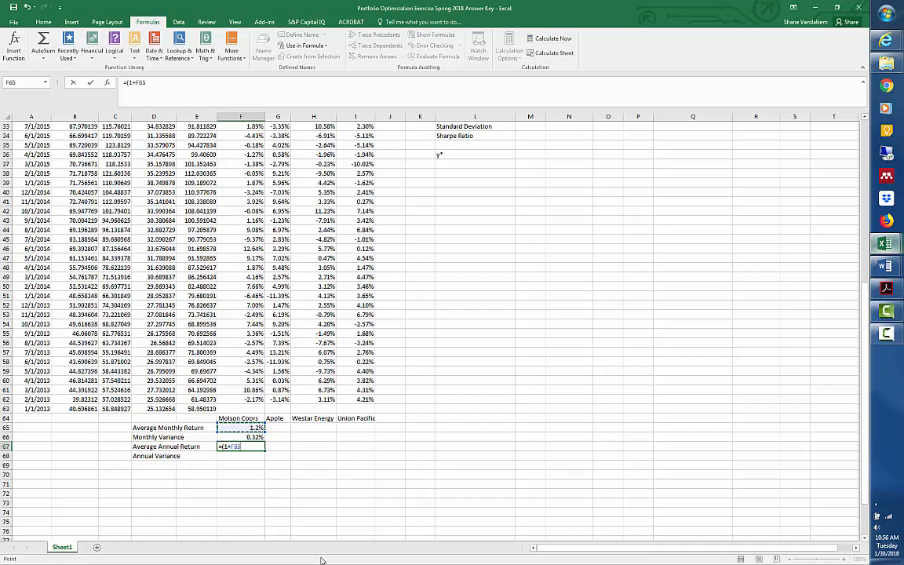
text())
text(^12-1)
key(ctrl+Return)
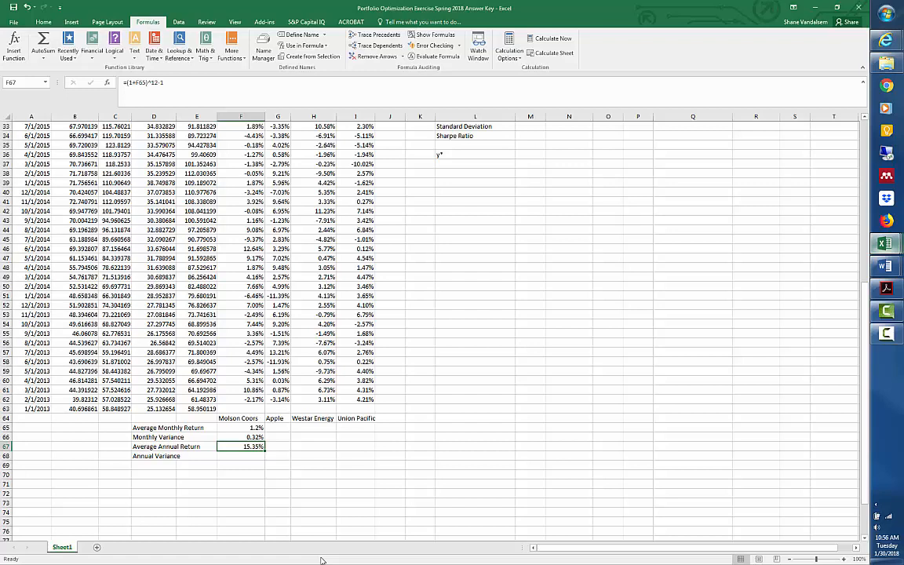
key(Down)
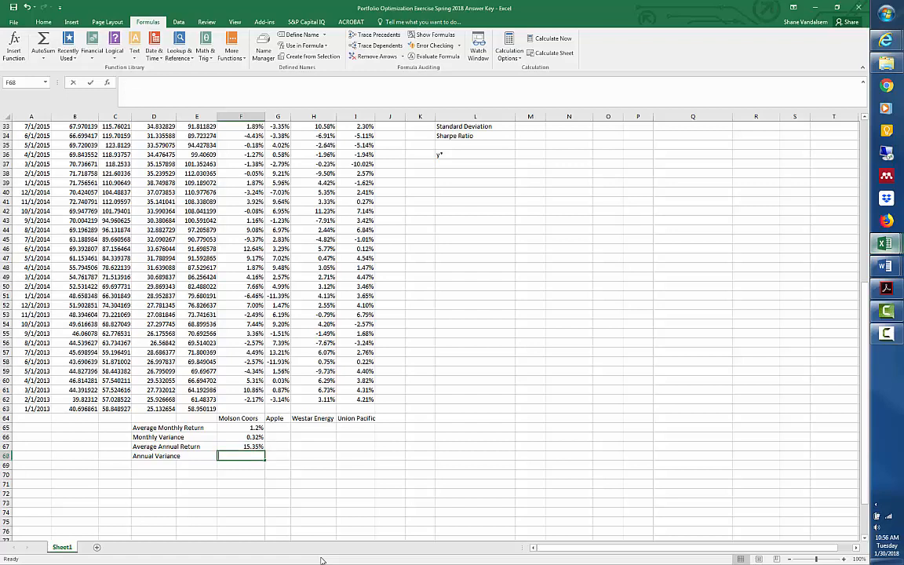
Calculate Molson Coors' annual variance in F68 with =F66*12.
text(=)
key(Up)
key(Up)
text(*)
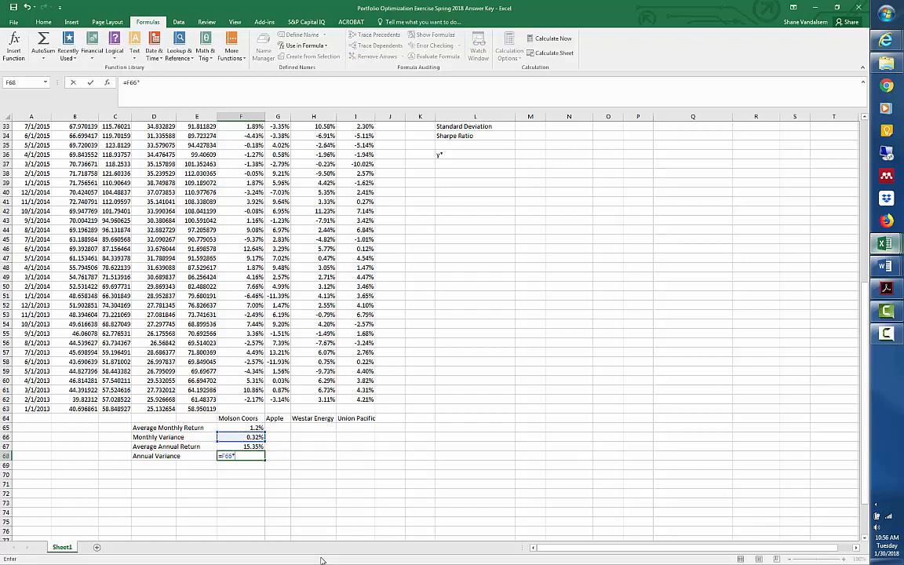
key(Return)
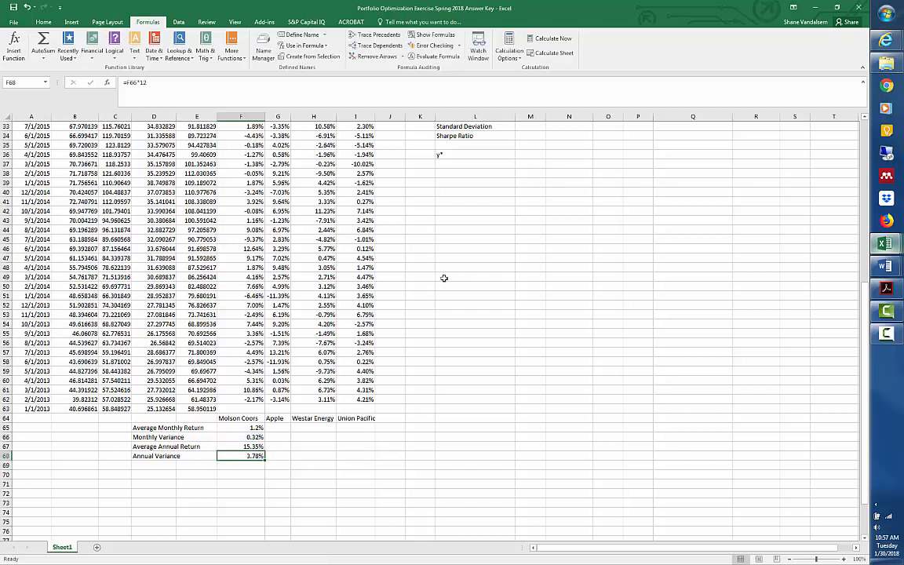
Copy the four return and variance formulas in F65:F68 across to Apple, Westar Energy and Union Pacific.
drag(254, 428, 245, 454)
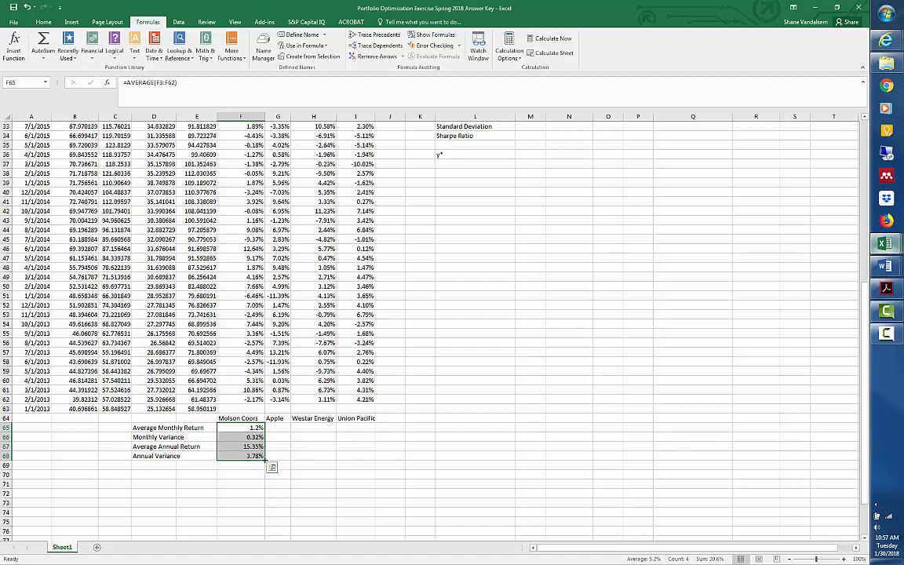
drag(265, 459, 266, 461)
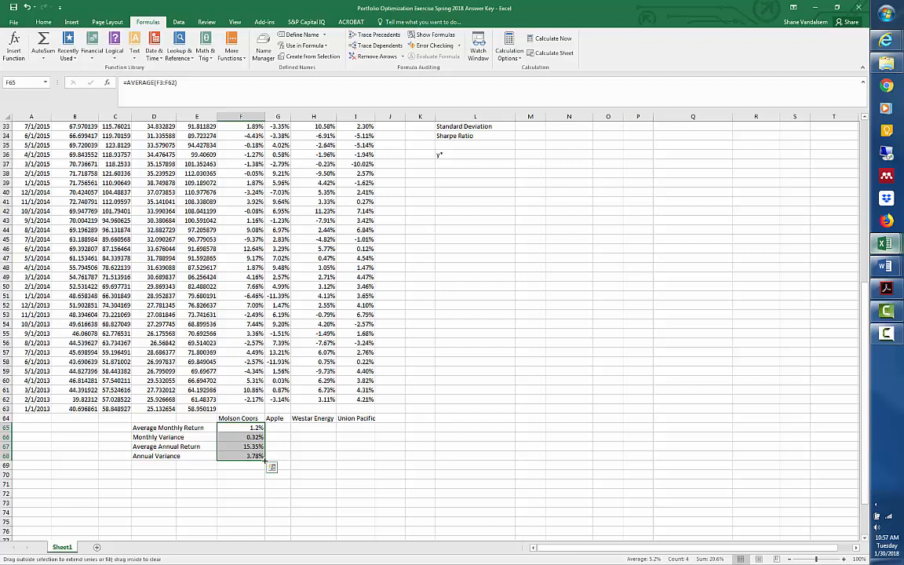
drag(266, 461, 370, 455)
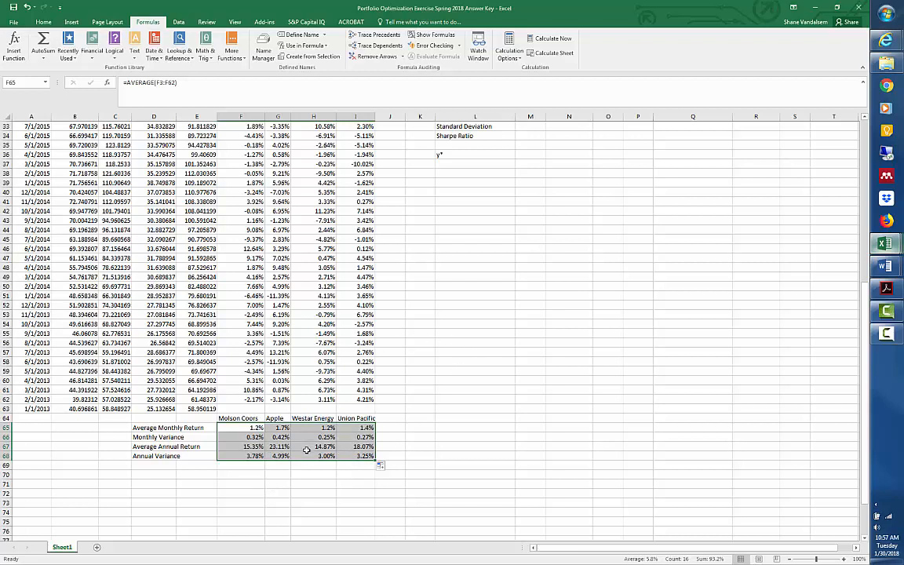
click(305, 483)
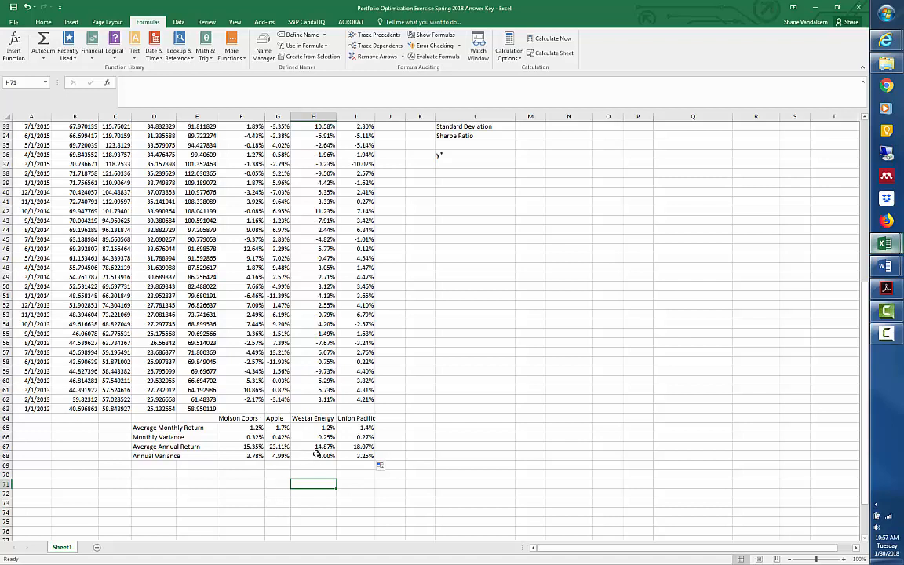
Link Molson Coors' return in O3 to its average annual return with =F67.
click(501, 406)
scroll(506, 346, up, 11)
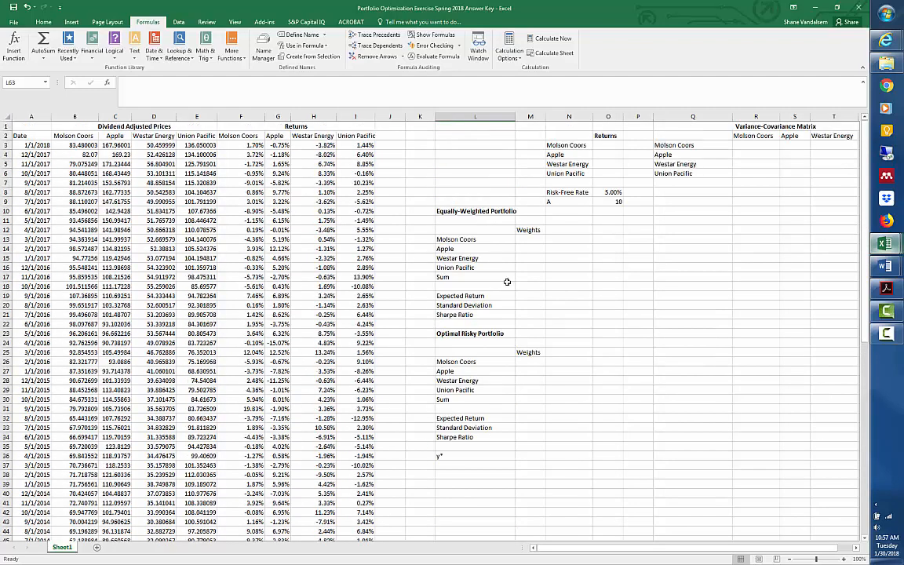
drag(549, 547, 585, 547)
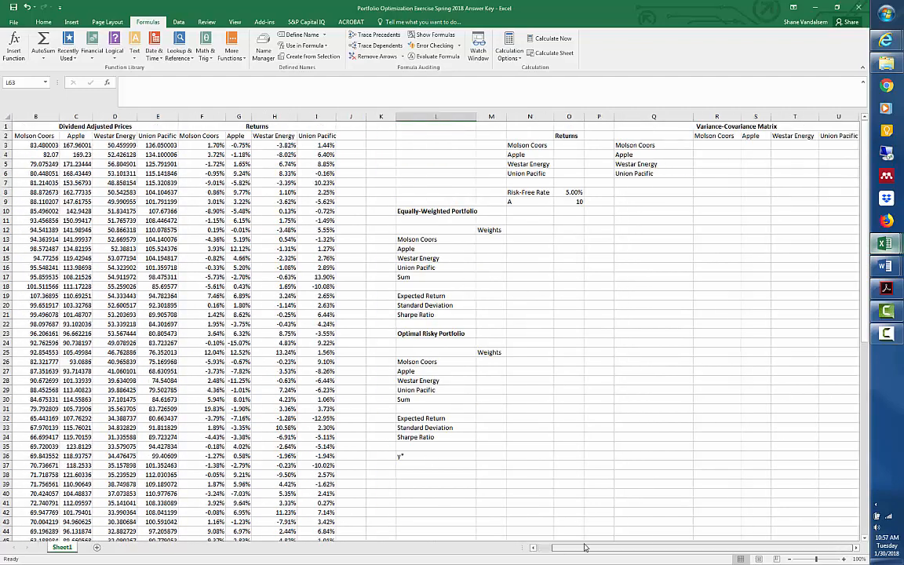
click(566, 145)
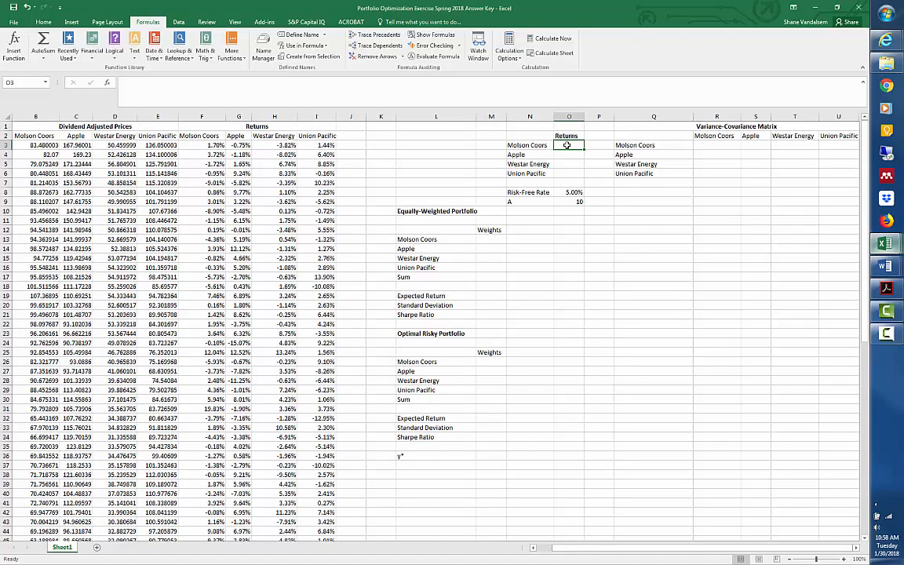
text(=)
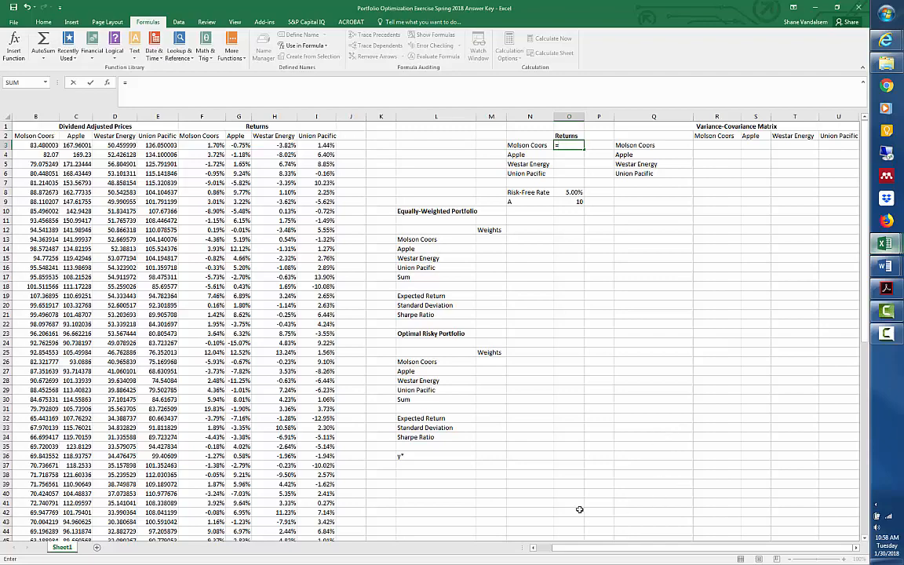
scroll(517, 498, left, 1)
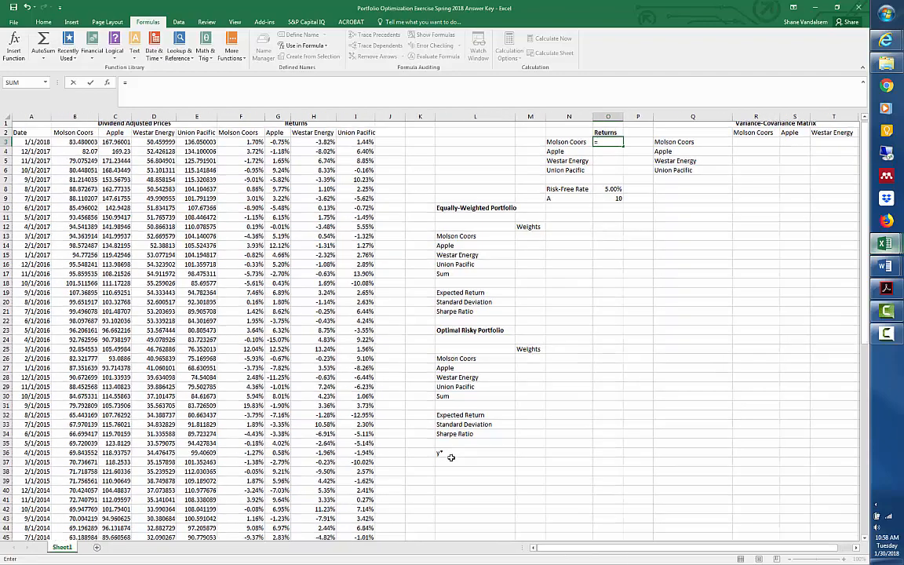
scroll(449, 456, down, 13)
click(254, 382)
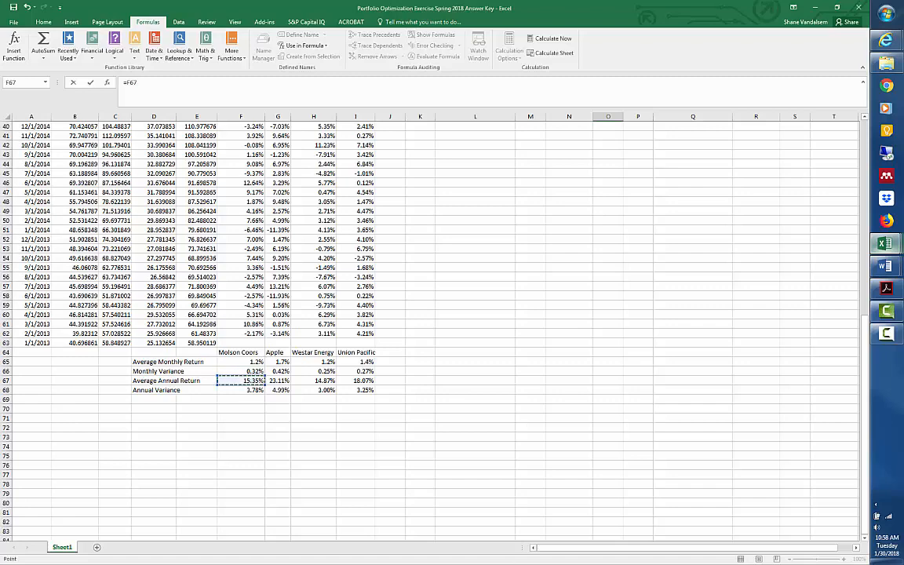
key(Escape)
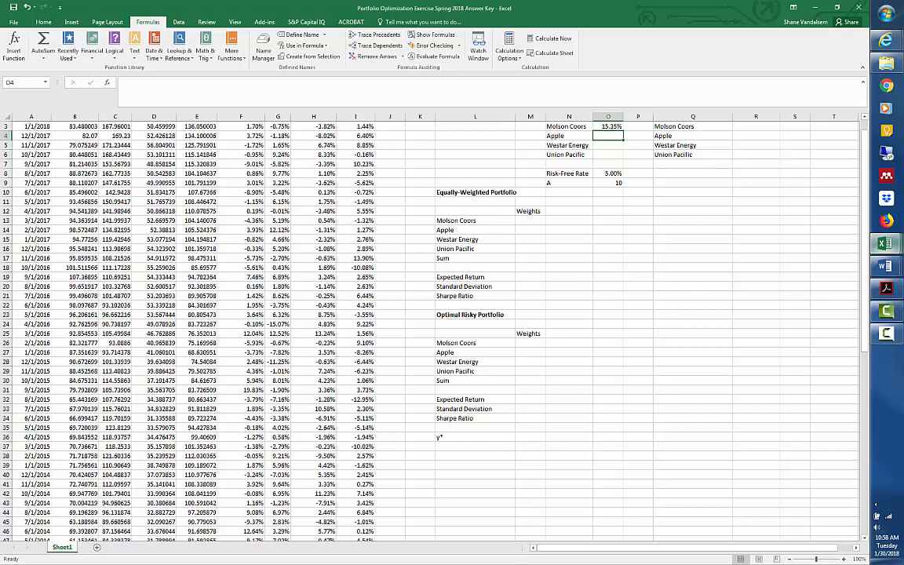
Link Apple's return in O4 to its average annual return with =G67.
text(=)
scroll(271, 342, down, 12)
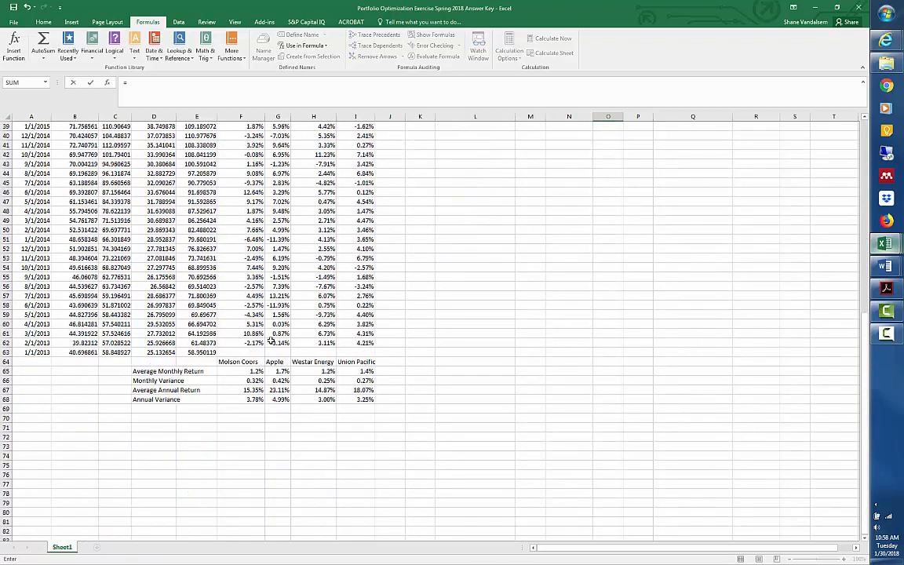
click(278, 390)
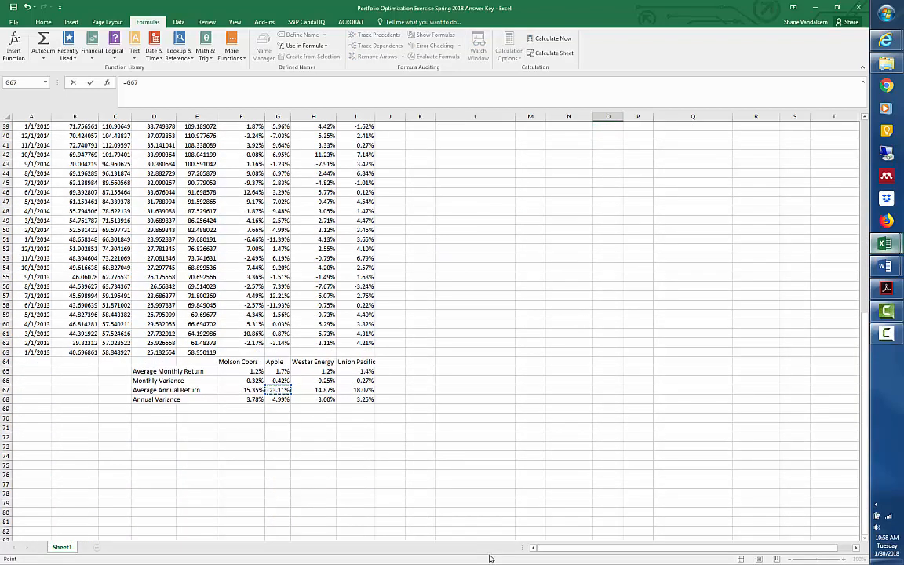
key(Return)
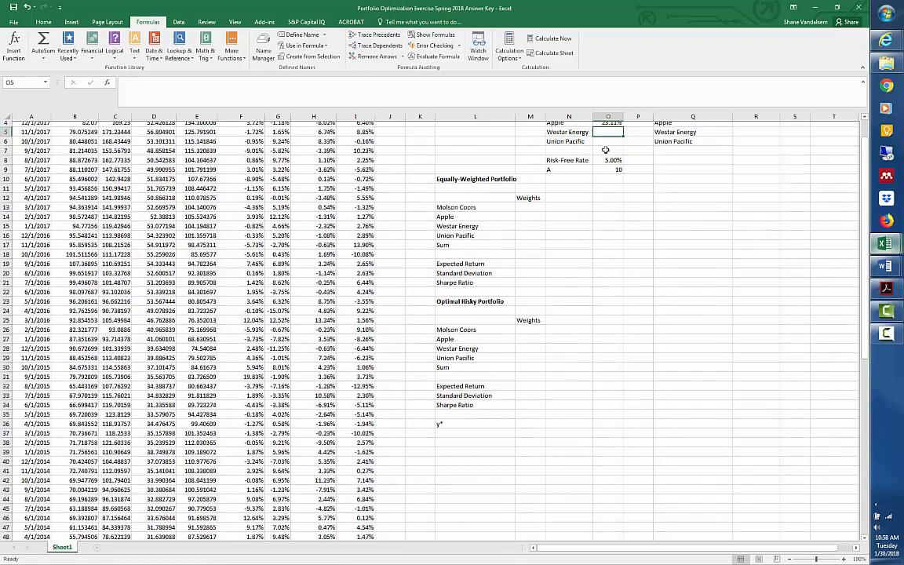
Link Westar Energy's return in O5 to its average annual return with =H67.
scroll(606, 149, up, 1)
text(=)
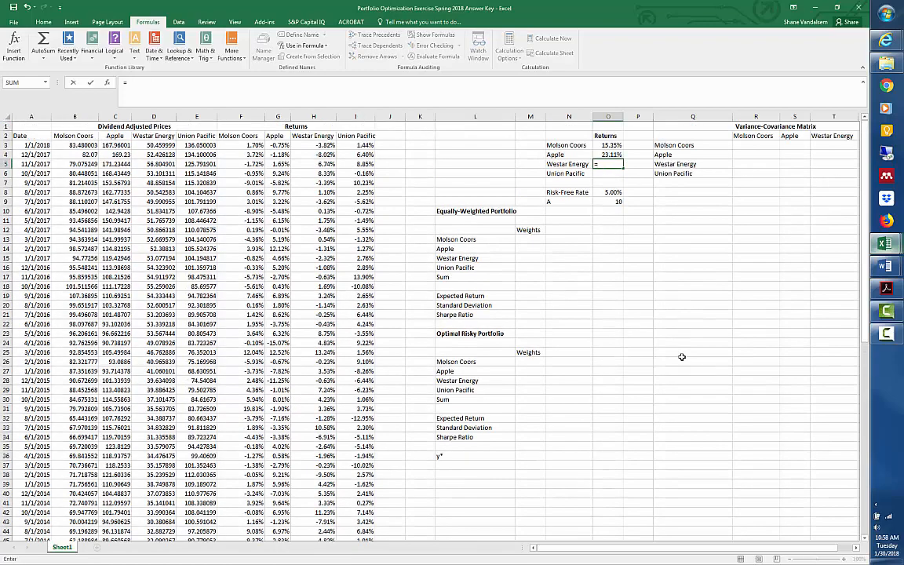
scroll(628, 314, down, 14)
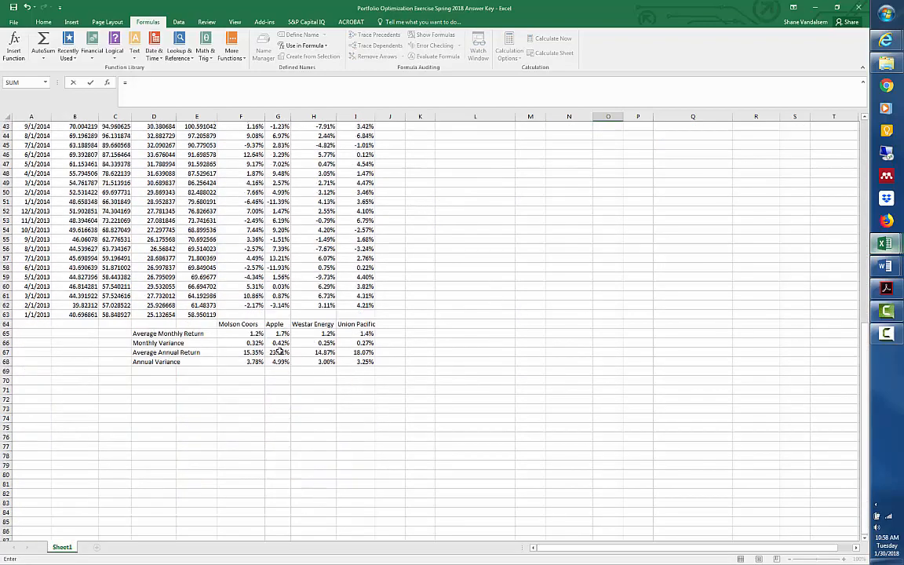
click(314, 353)
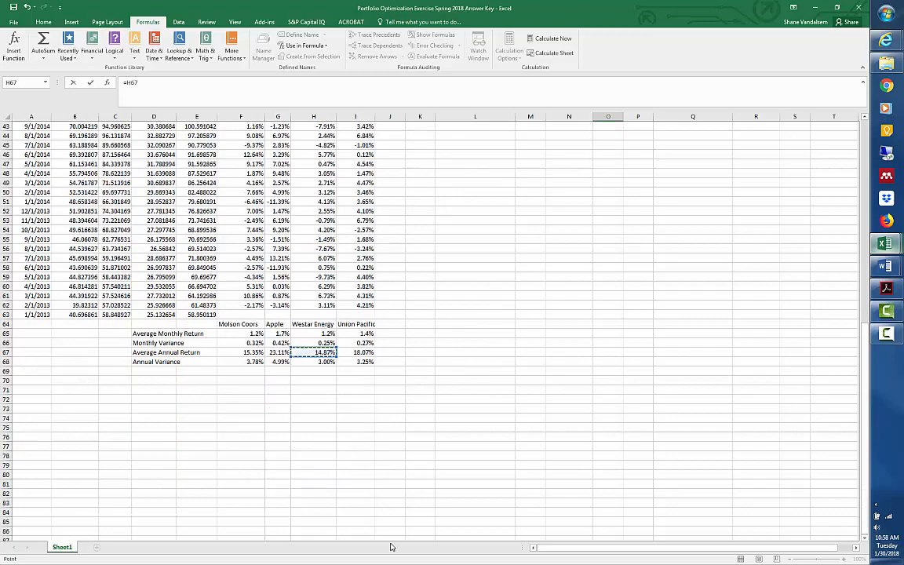
key(Return)
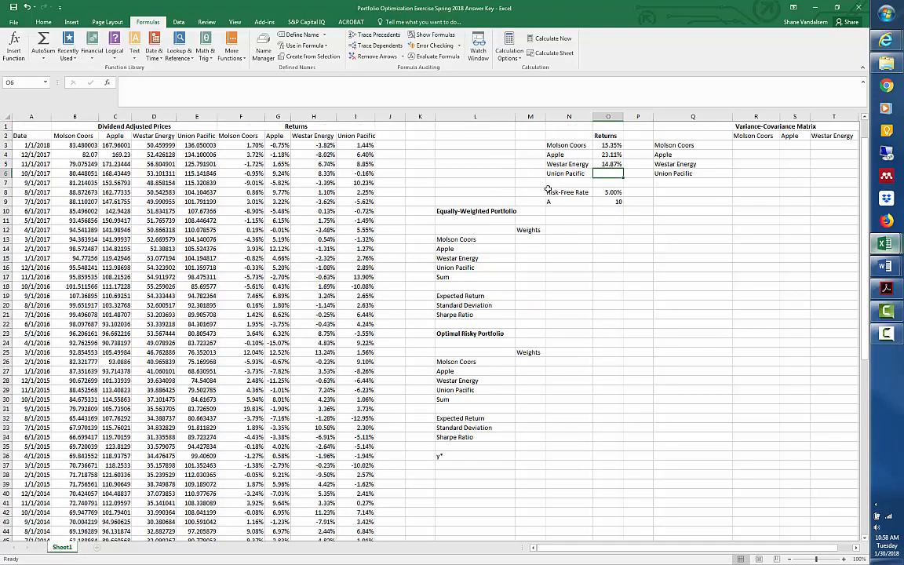
Link Union Pacific's return in O6 to its average annual return with =I67.
text(=)
scroll(471, 221, down, 2)
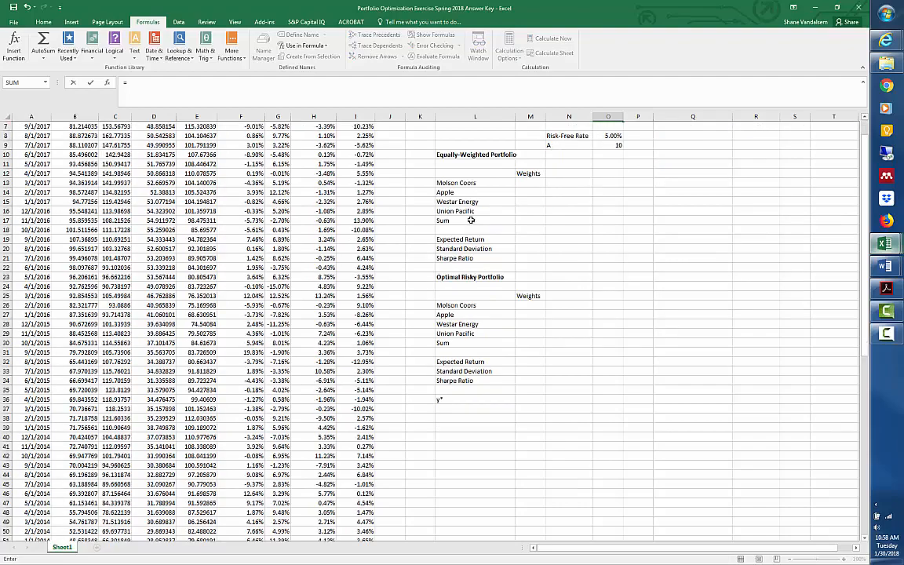
scroll(471, 221, down, 10)
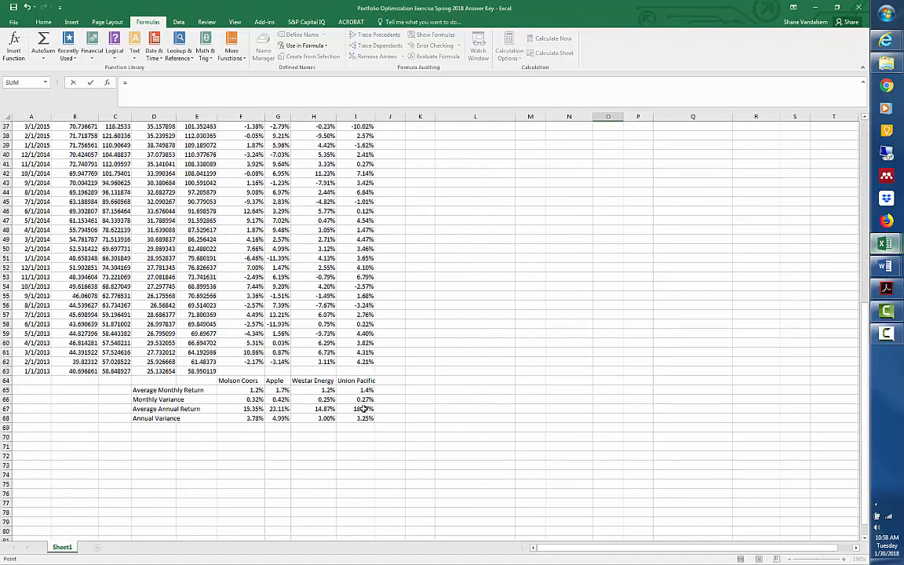
click(363, 409)
key(Return)
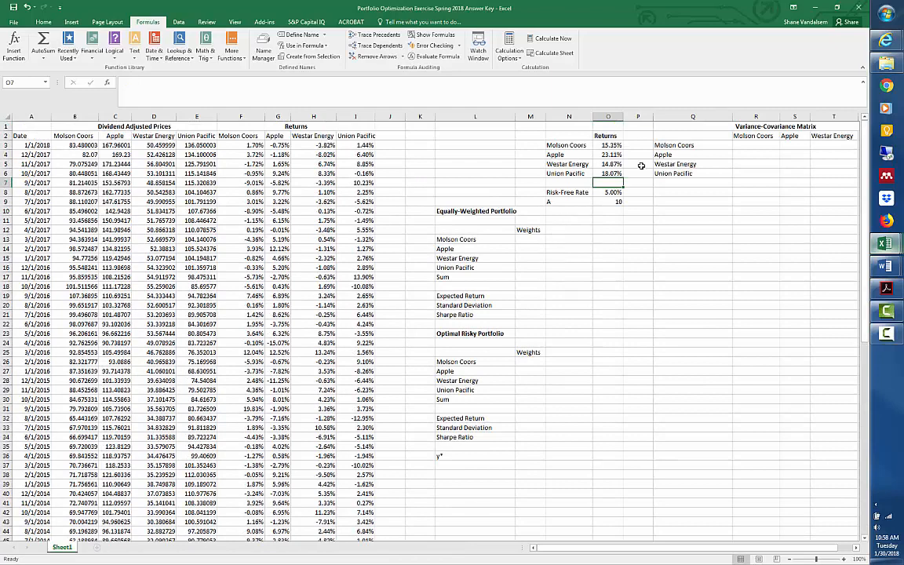
click(759, 146)
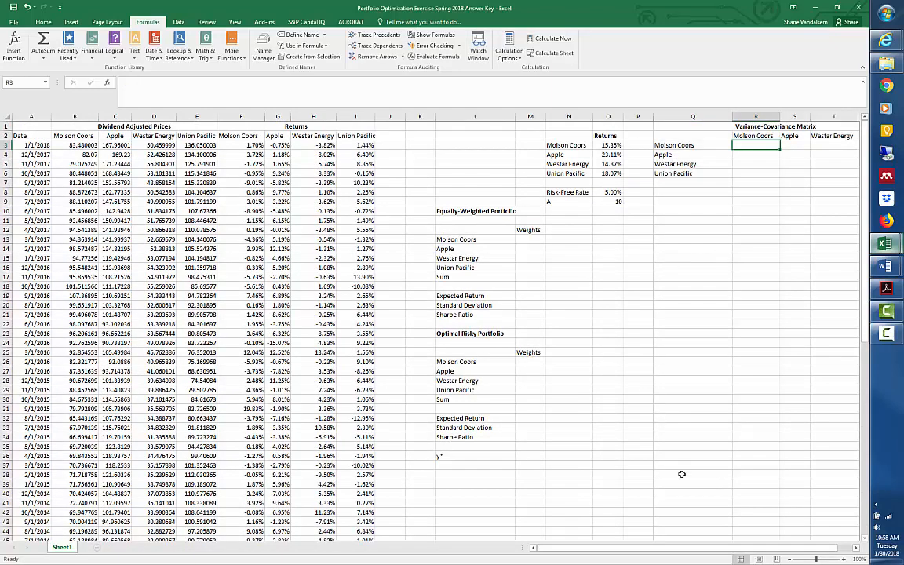
key(Right)
key(Right)
key(Right)
key(Right)
key(Right)
key(Right)
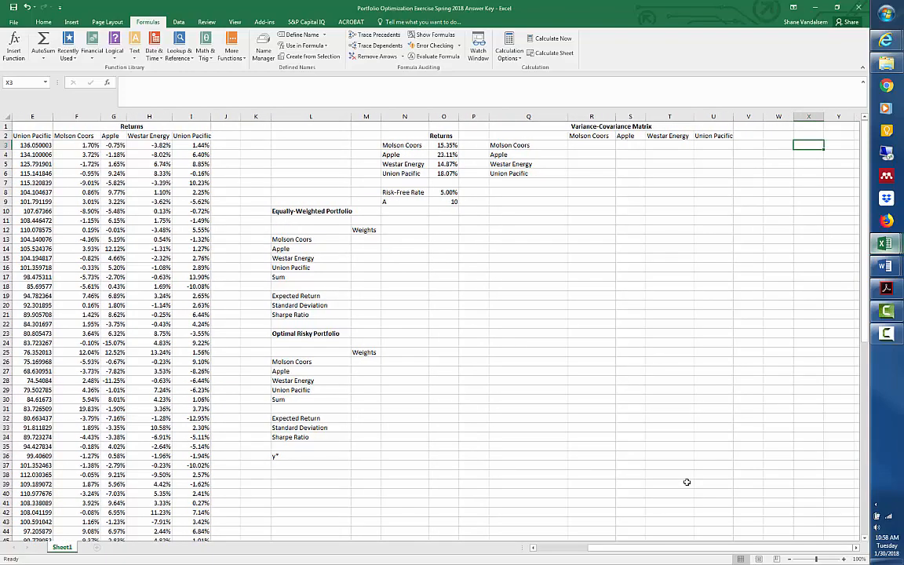
Name Molson Coors' monthly returns in F3:F62 as the range TAPret.
click(72, 146)
key(Left)
key(Left)
key(Left)
key(Left)
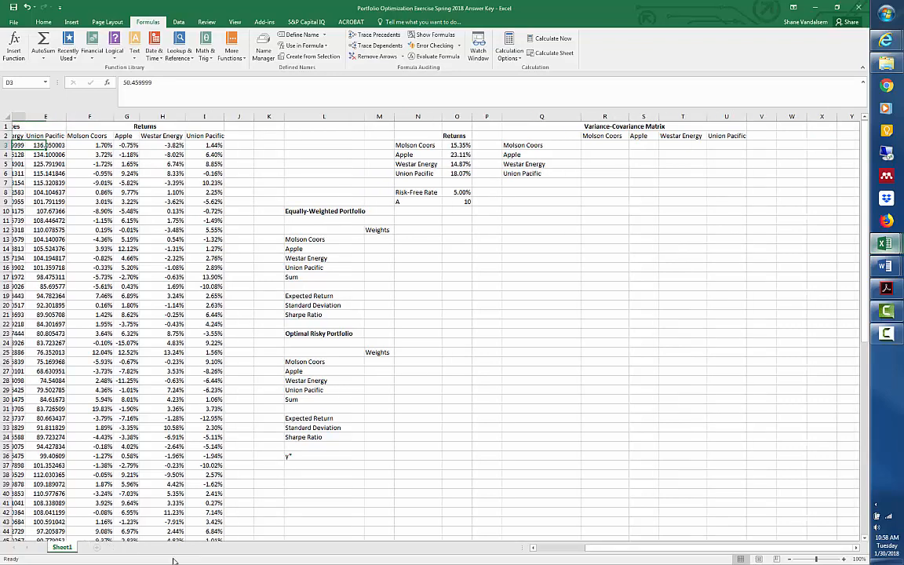
key(Right)
key(Right)
key(Right)
key(Right)
key(Right)
key(Left)
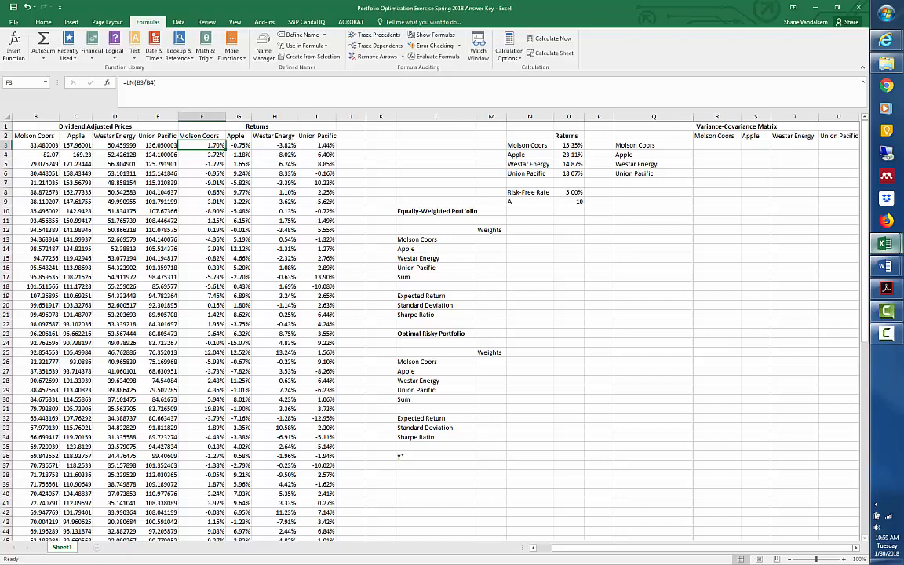
key(ctrl+shift+Down)
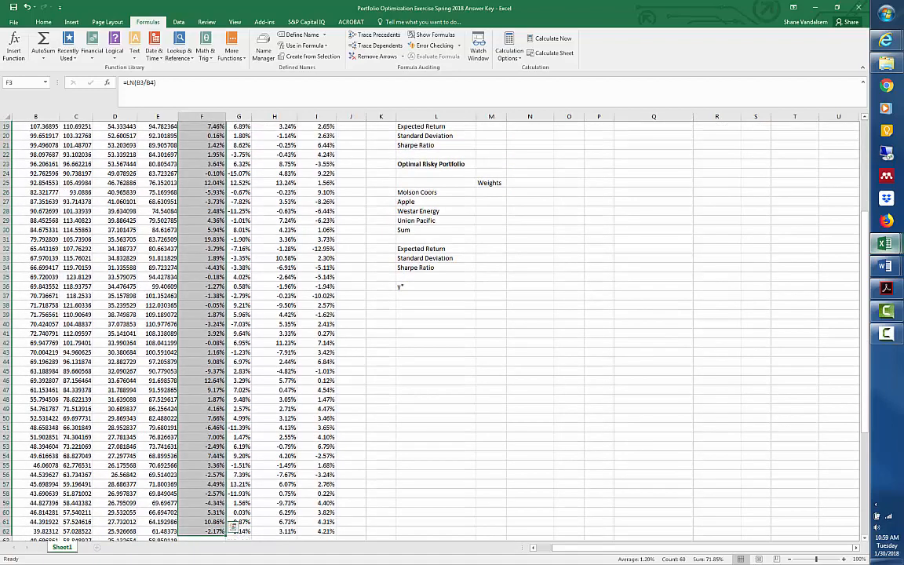
click(22, 82)
text(TAPret)
key(Return)
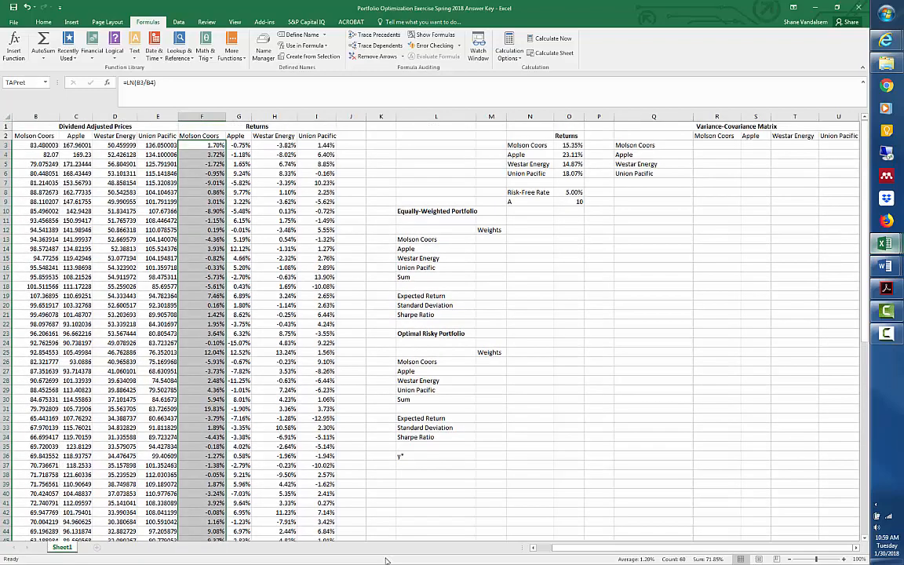
Name Apple's monthly returns in G3:G62 as the range aaplret.
key(Right)
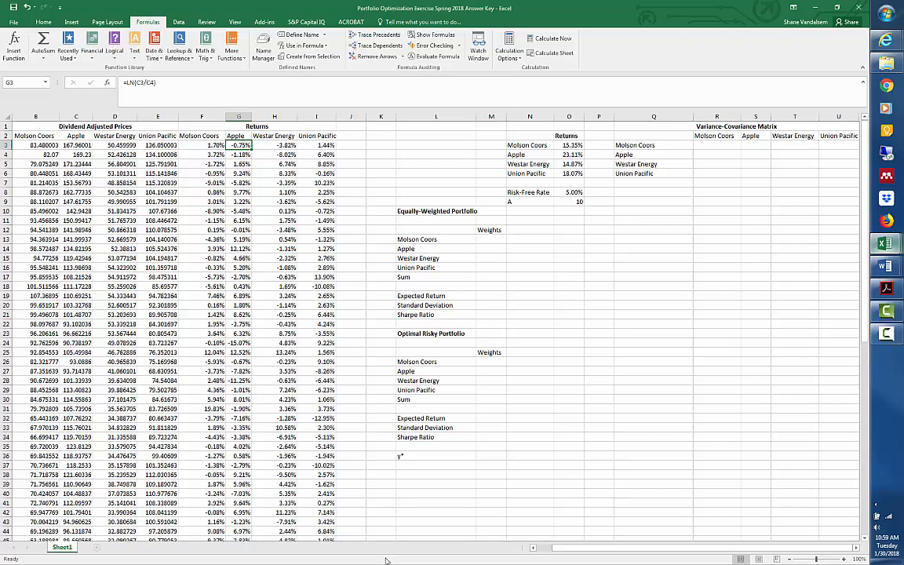
key(ctrl+shift+Down)
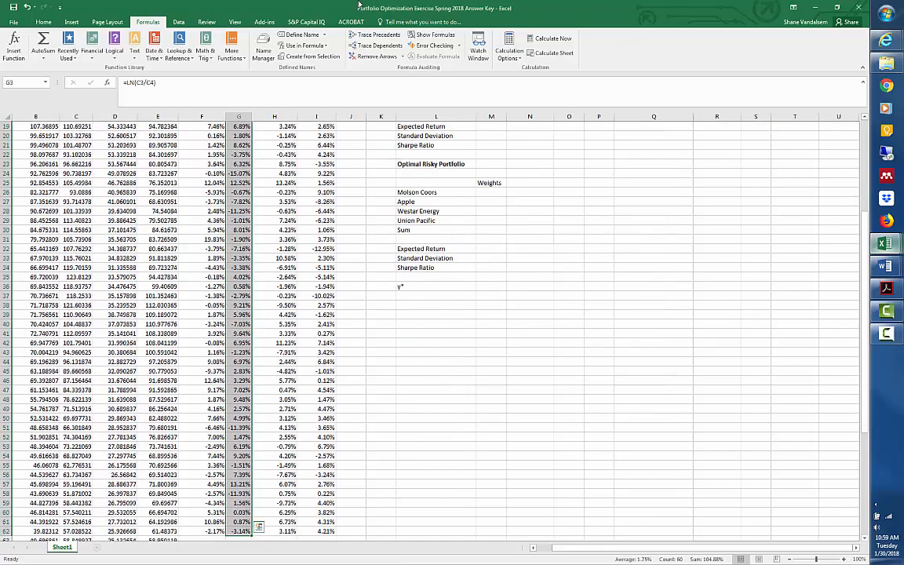
click(37, 82)
text(aplret)
key(Return)
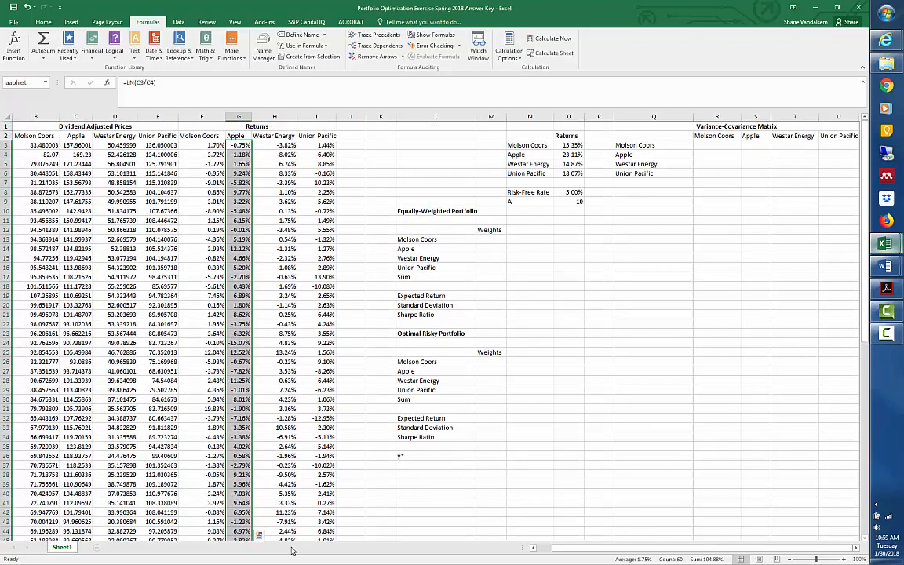
Name Westar Energy's monthly returns in H3:H62 as the range wrret.
key(ctrl+shift+Down)
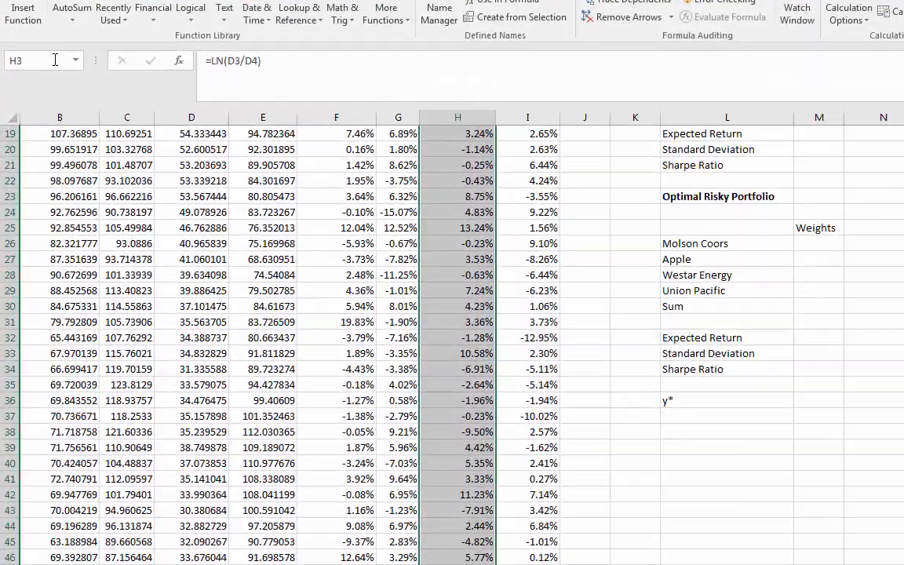
click(46, 67)
text(wrret)
key(Return)
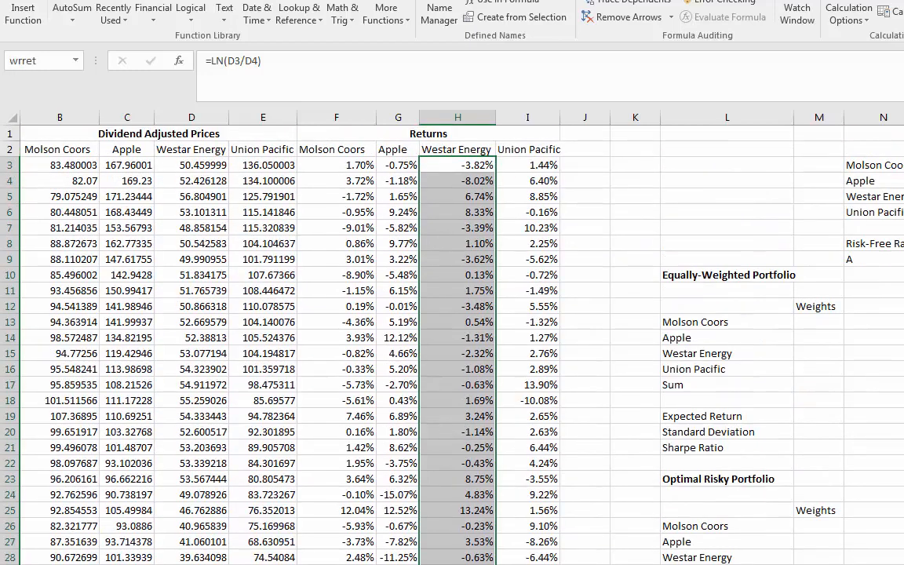
Name Union Pacific's monthly returns in I3:I62 as the range unpret.
key(Right)
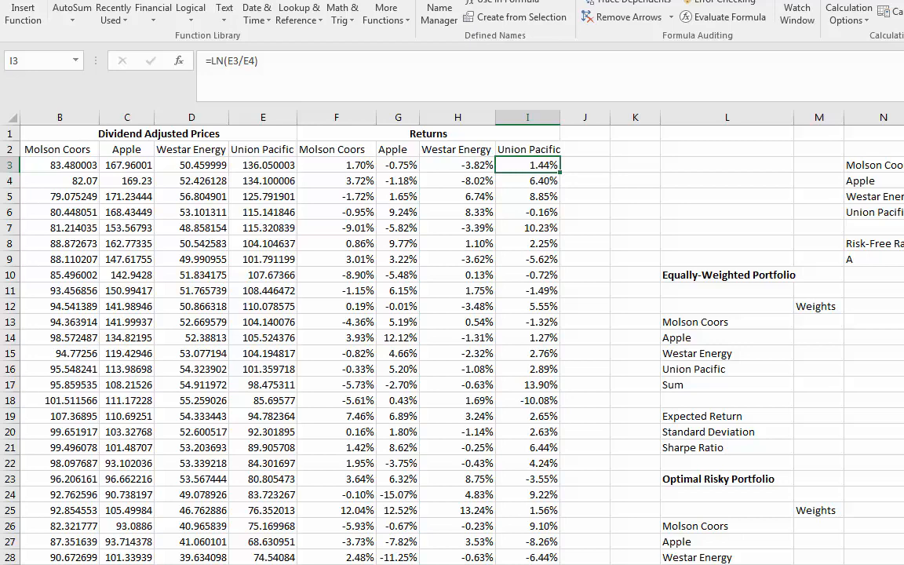
key(ctrl+shift+Down)
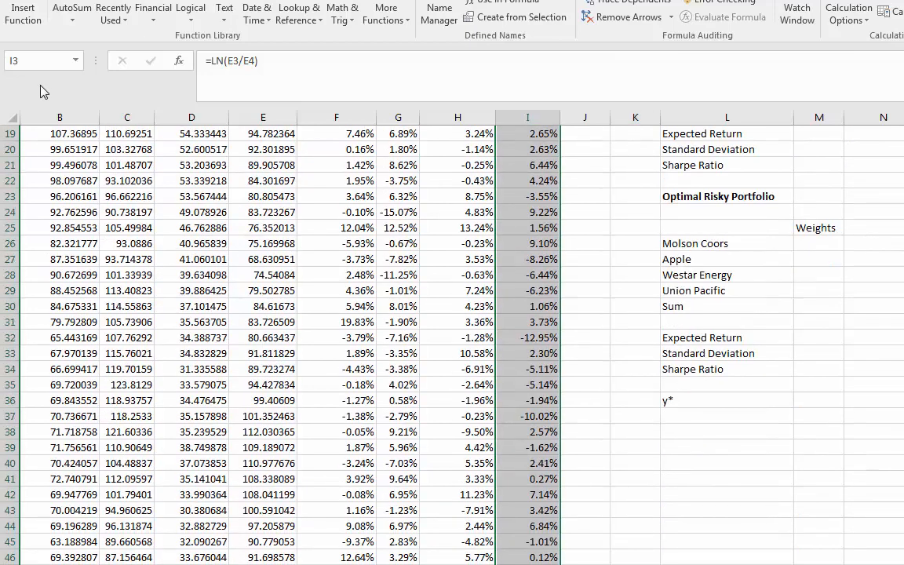
click(41, 60)
text(unpret)
key(Return)
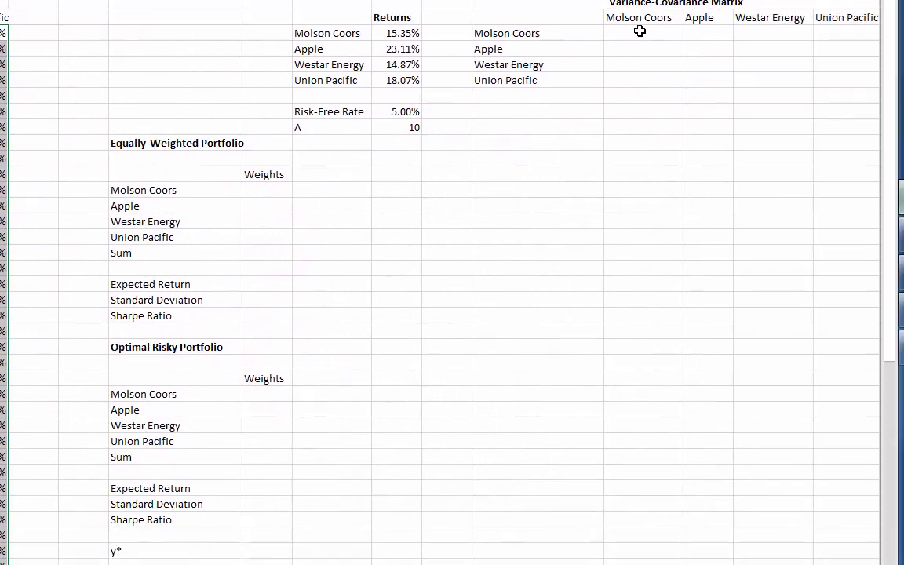
Calculate Molson Coors' annualized variance in R3 of the variance-covariance matrix with =VAR.S(TAPret)*12.
click(640, 31)
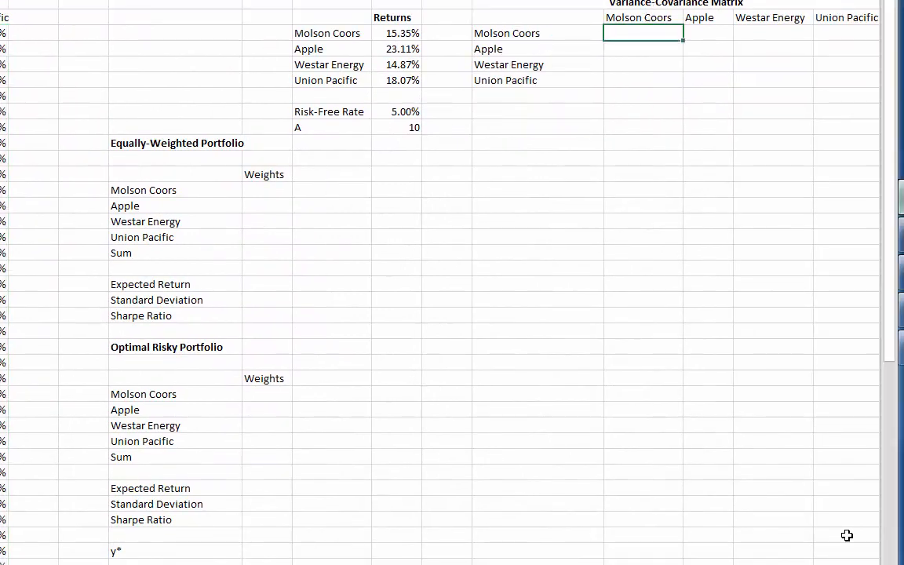
key(Right)
key(Right)
key(Right)
key(Right)
key(Right)
key(Right)
key(Right)
key(Right)
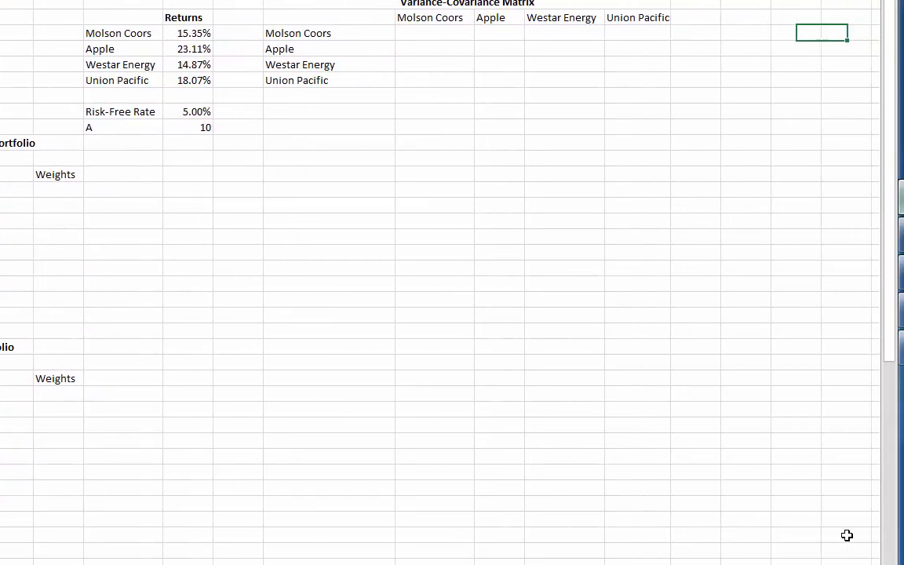
key(Left)
key(Left)
key(Left)
key(Left)
key(Left)
key(Left)
key(Left)
key(Left)
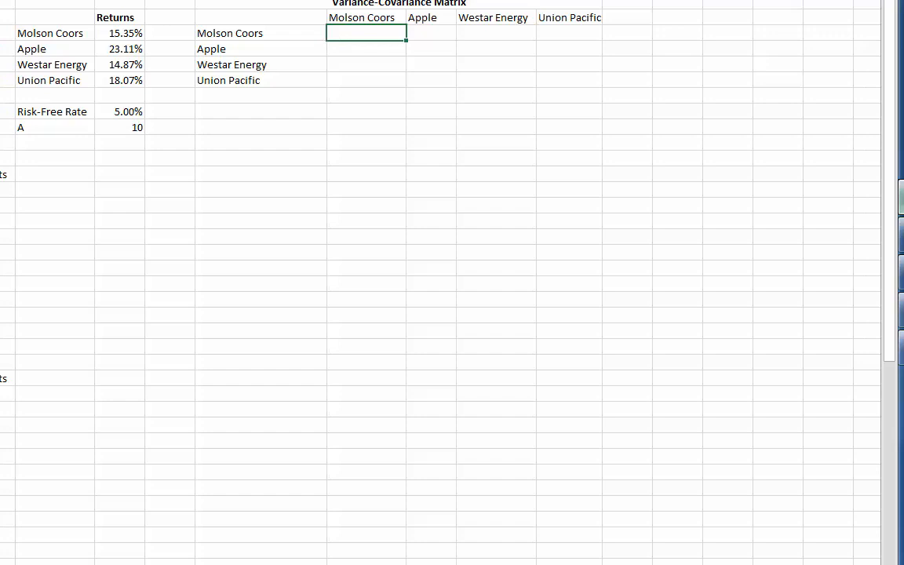
text(=var.)
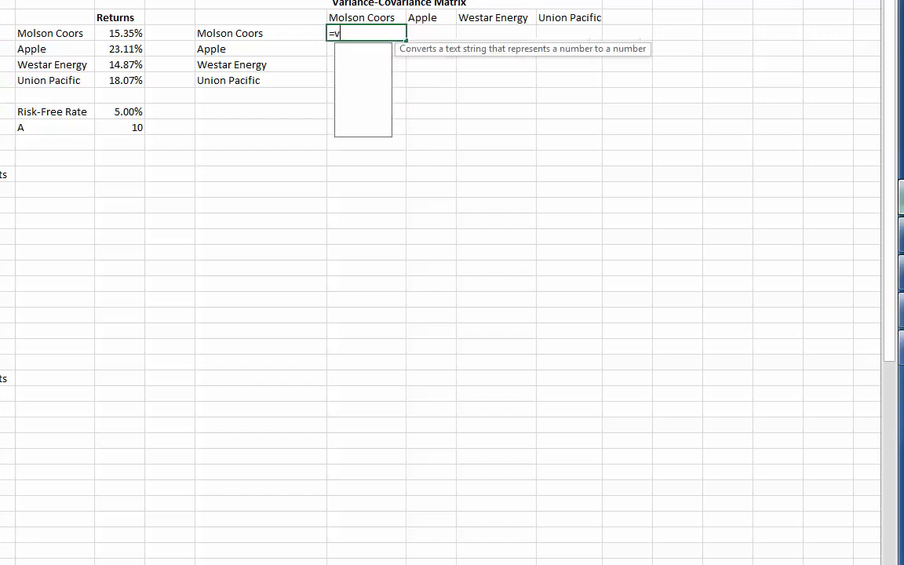
text(s)
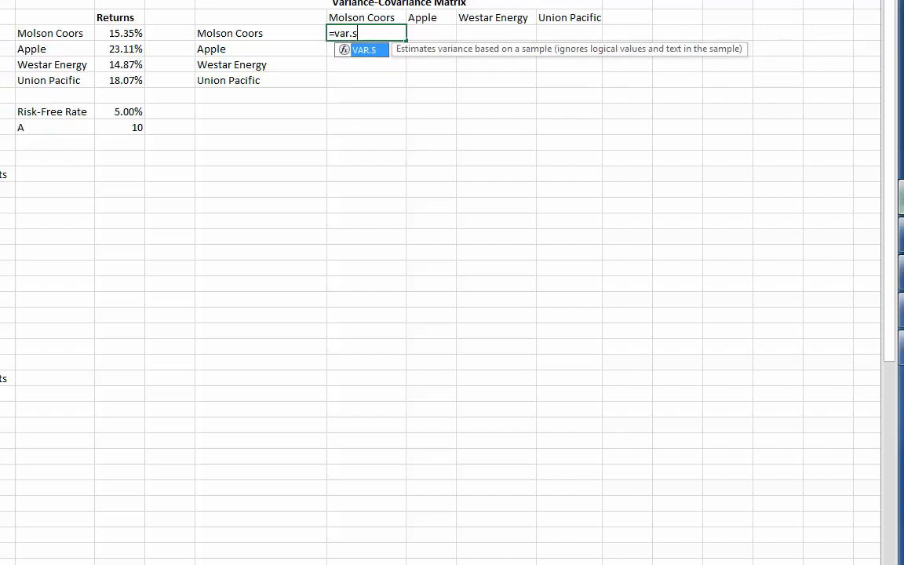
text(()
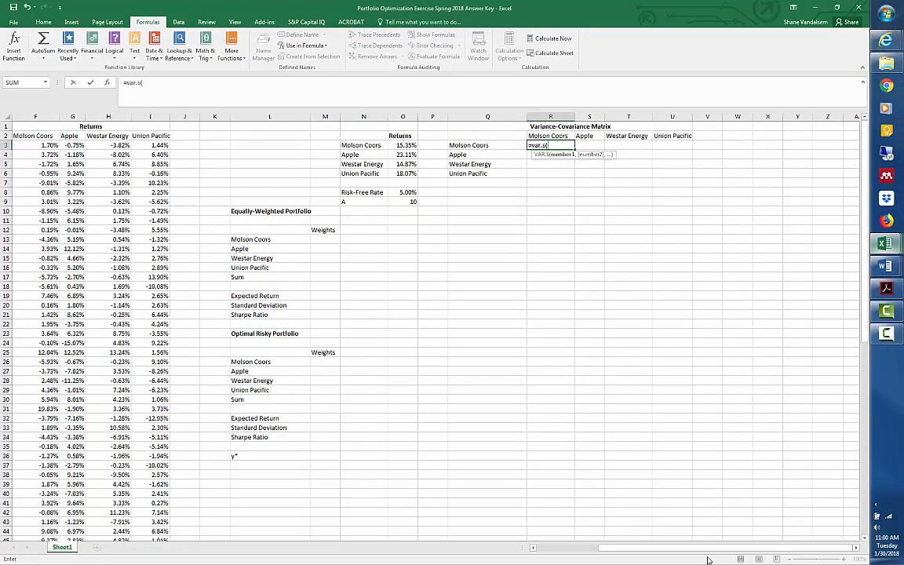
text(tapret)
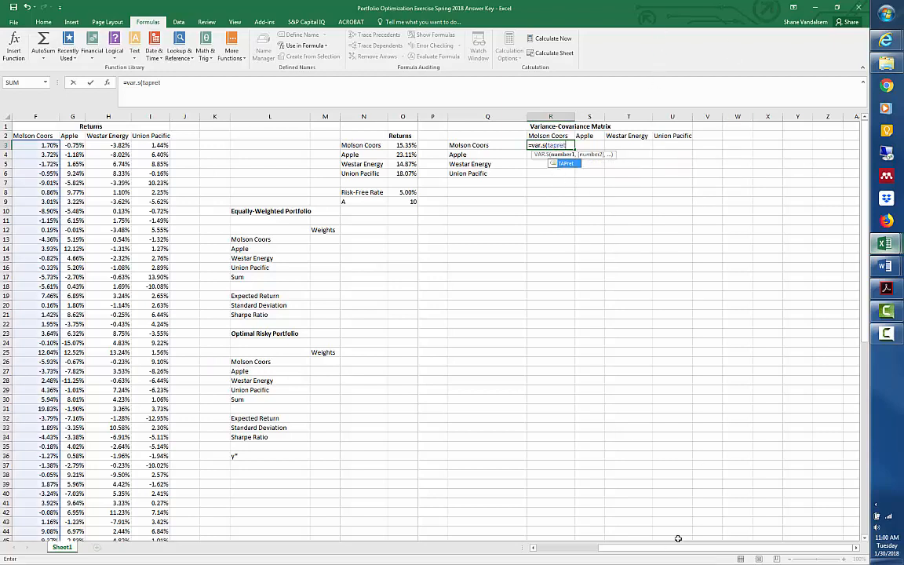
text()*)
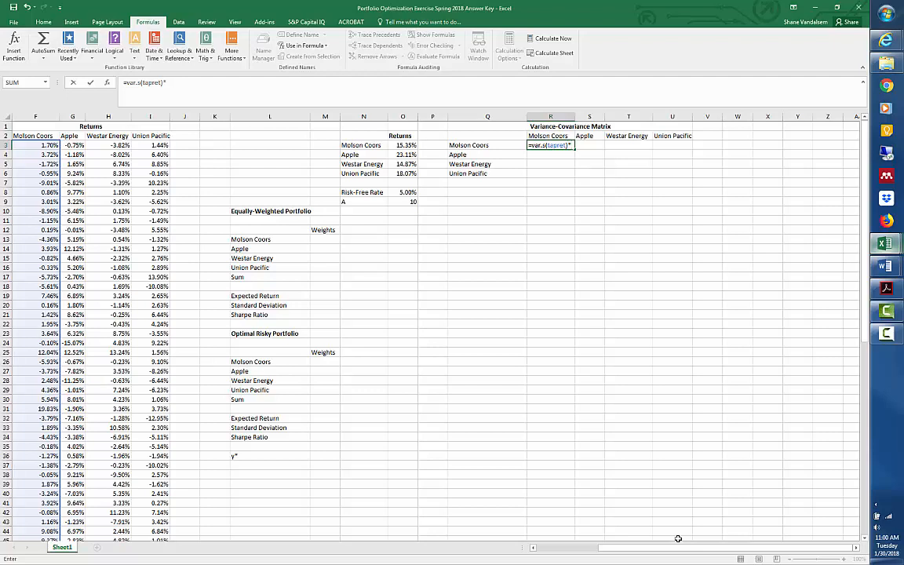
text(12)
key(ctrl+Return)
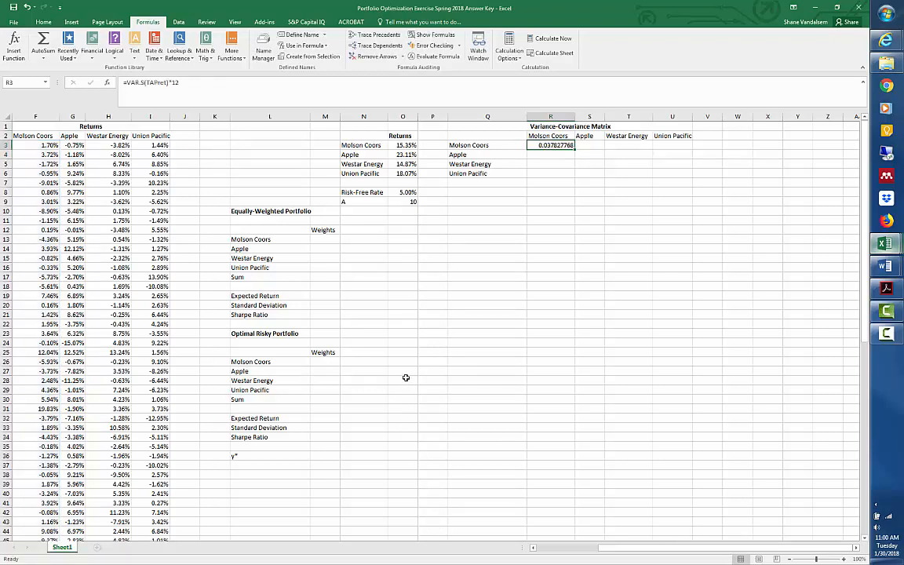
Calculate the annualized covariance of Molson Coors and Apple in S3 with =COVARIANCE.S(TAPret,aaplret)*12.
click(583, 147)
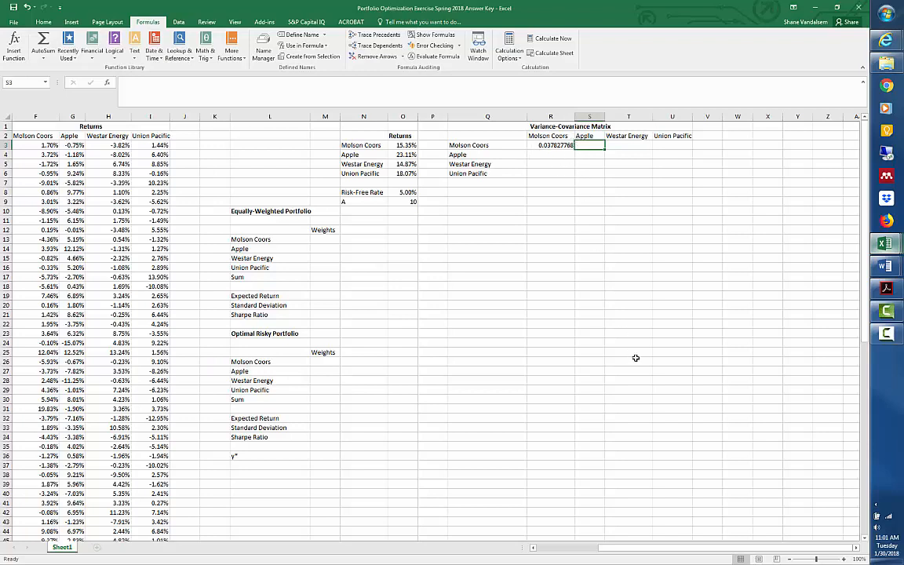
text(=c)
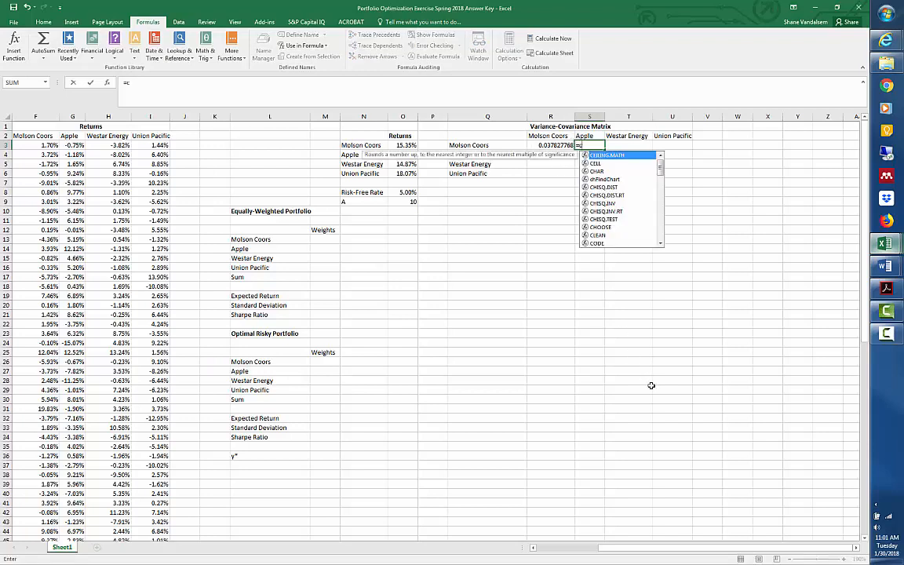
text(ovariance.)
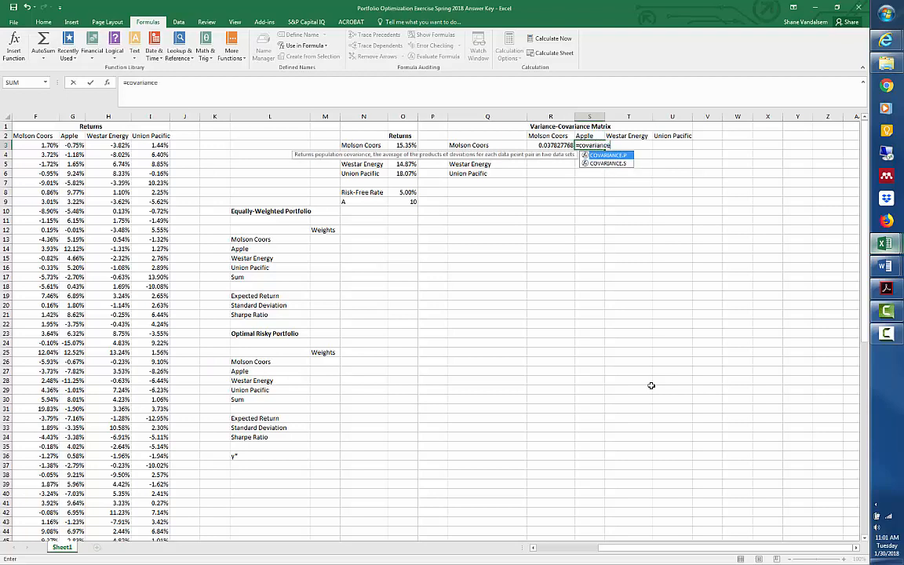
text(s()
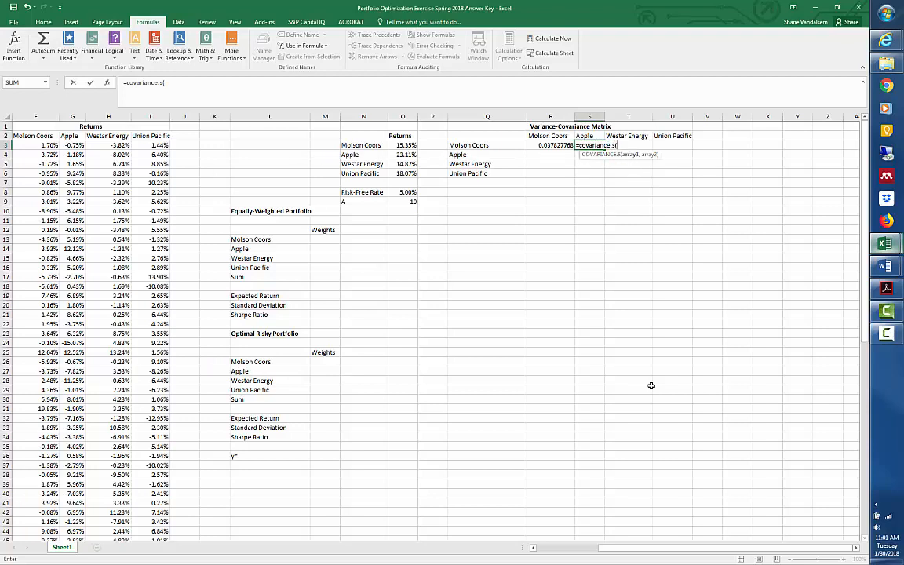
text(ta)
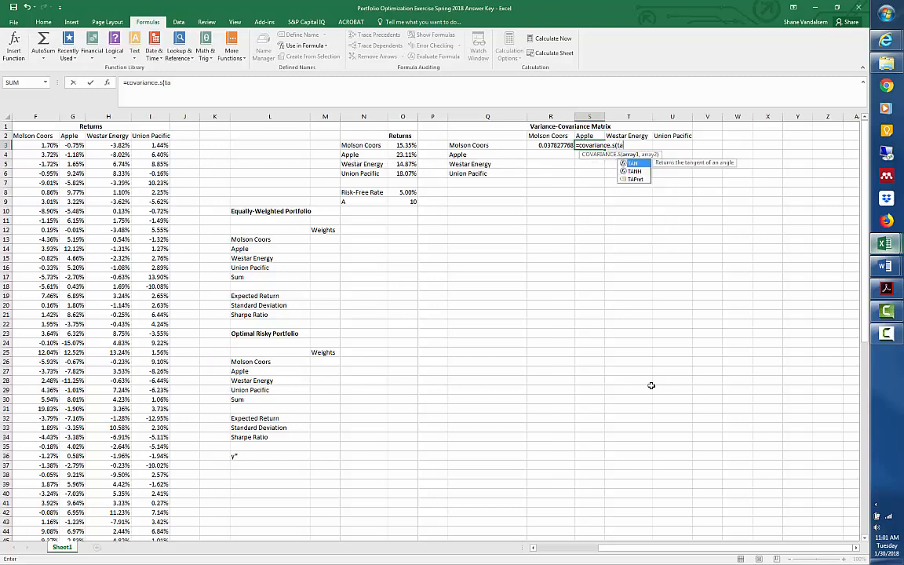
text(pret,)
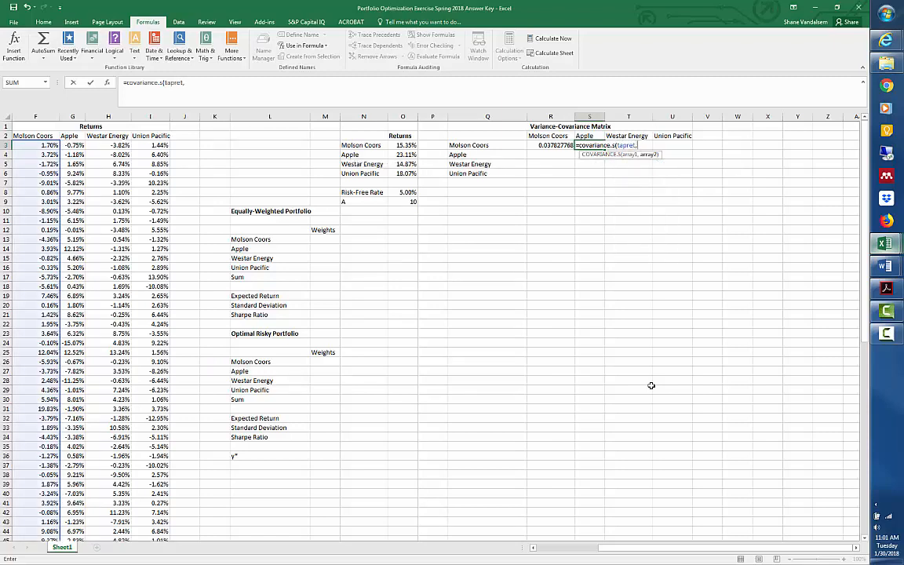
text(aaplre)
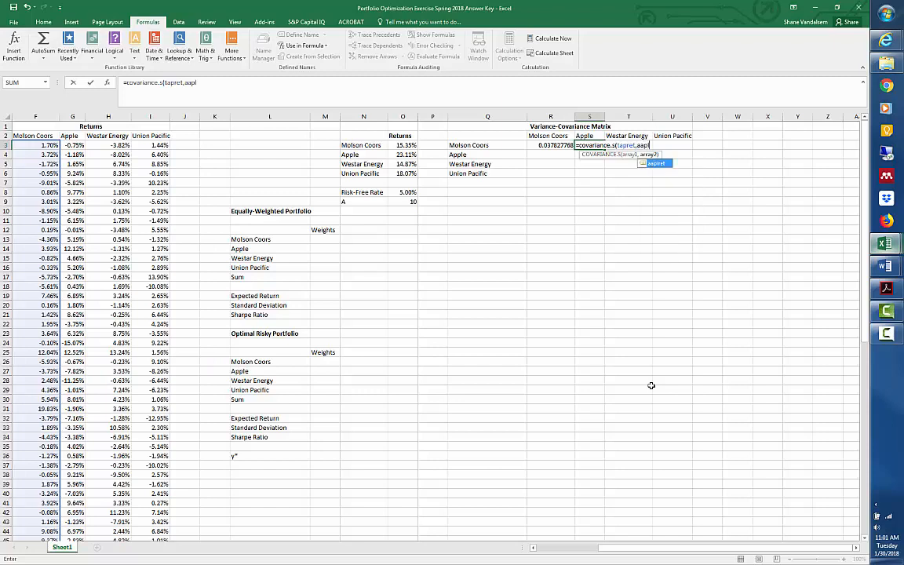
text(t))
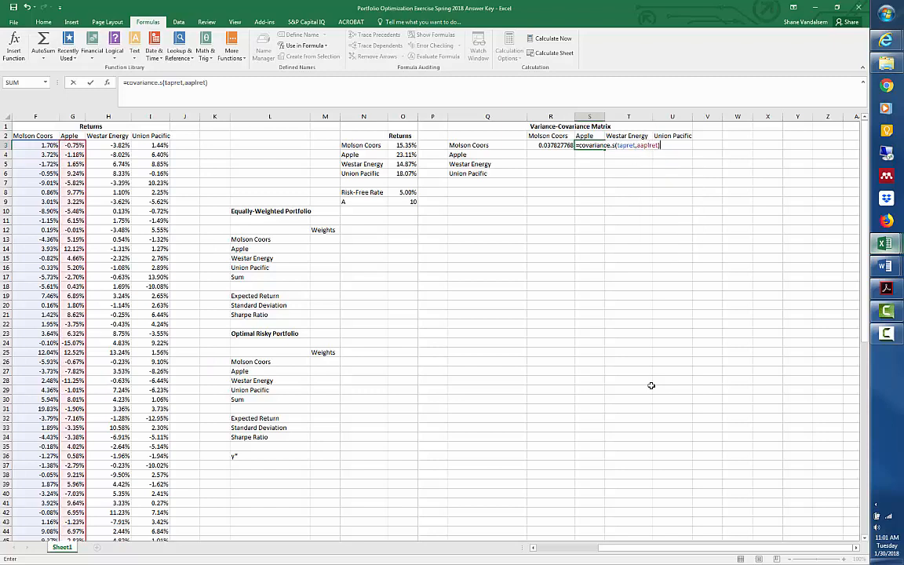
text(*12)
key(Return)
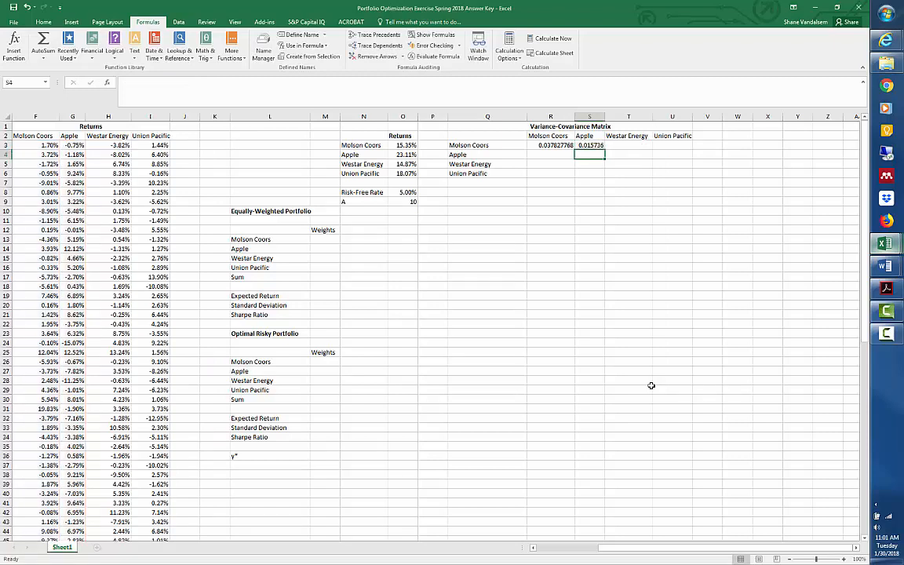
Calculate the annualized covariance of Molson Coors and Westar Energy in T3 with =COVARIANCE.S(TAPret,wrret)*12.
key(Up)
key(Right)
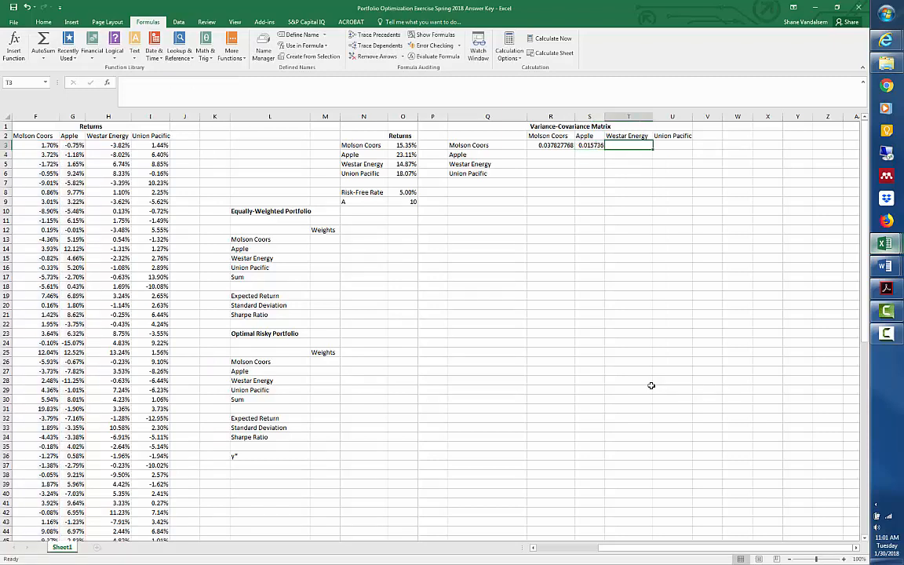
text(=)
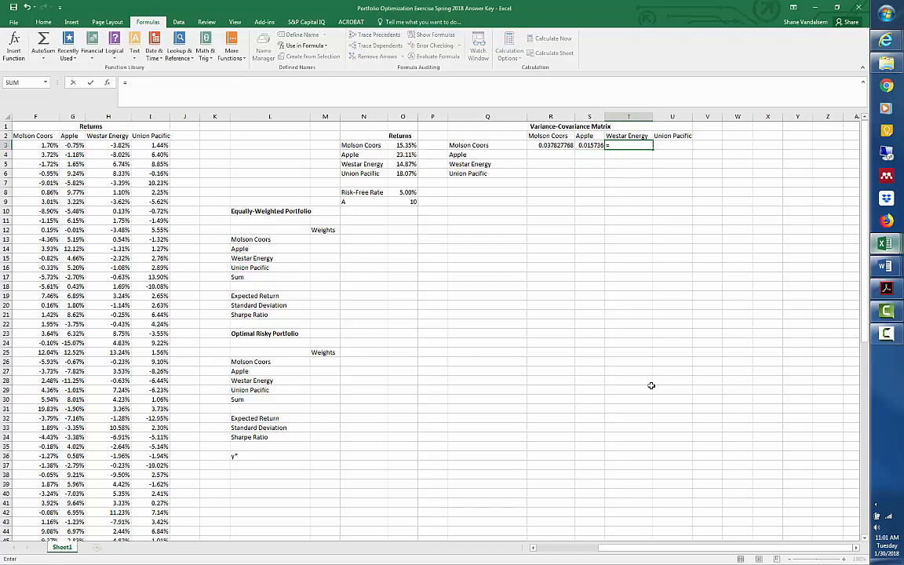
text(covari)
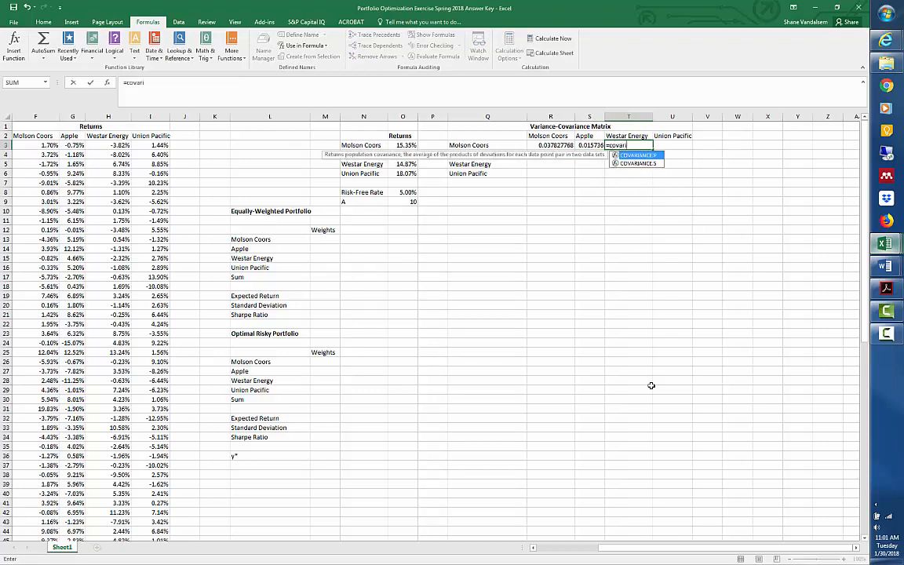
text(ance.s()
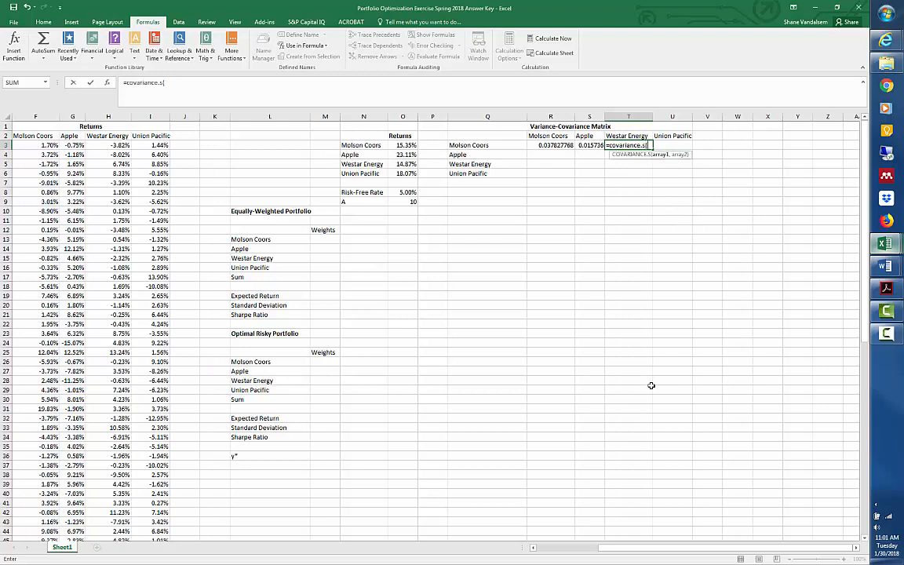
text(tapret,)
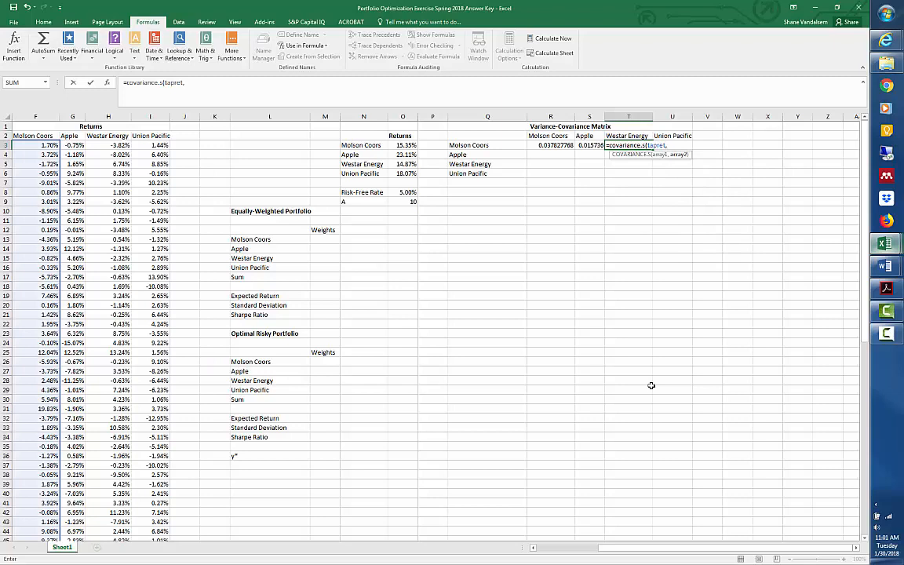
text(wr)
key(Tab)
text())
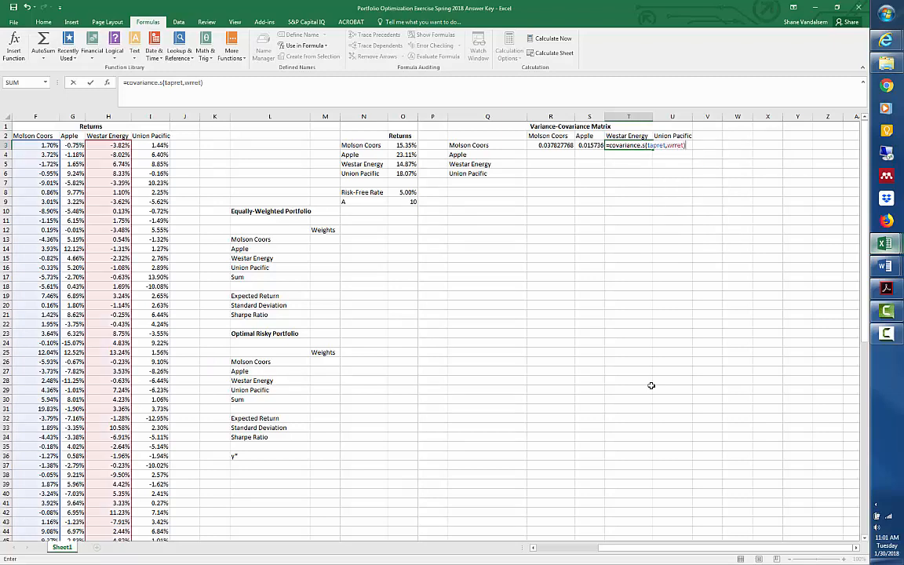
text(*12)
key(Tab)
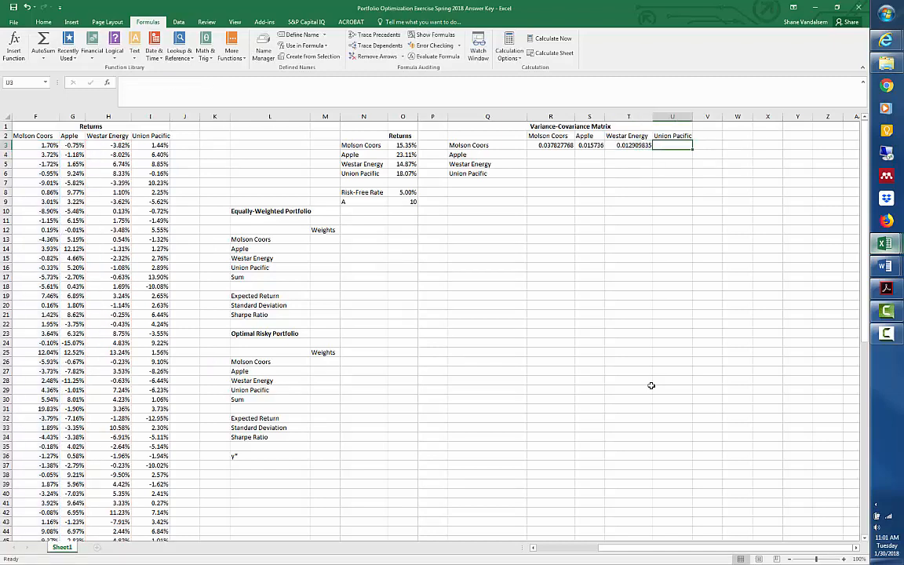
Calculate the annualized covariance of Molson Coors and Union Pacific in U3 with =COVARIANCE.S(TAPret,unpret)*12.
text(=)
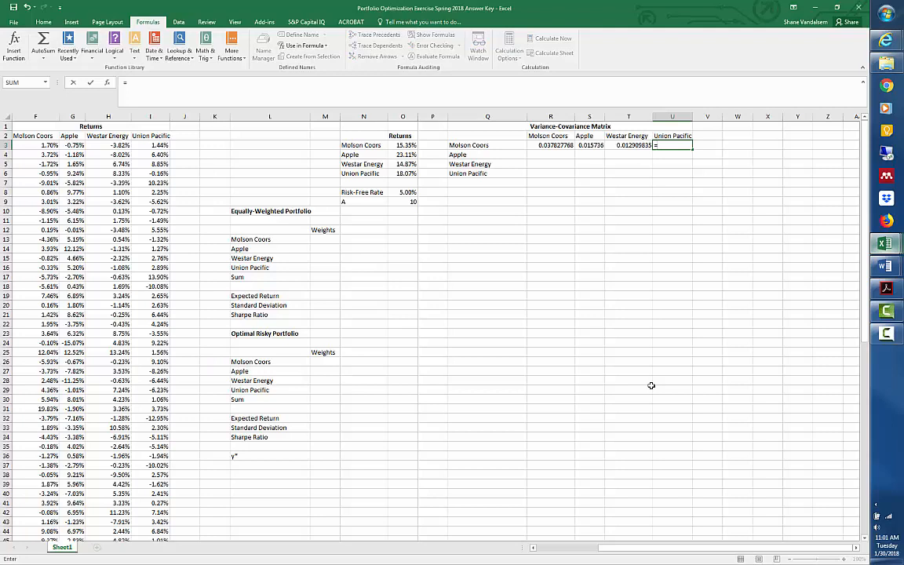
text(covariance.s)
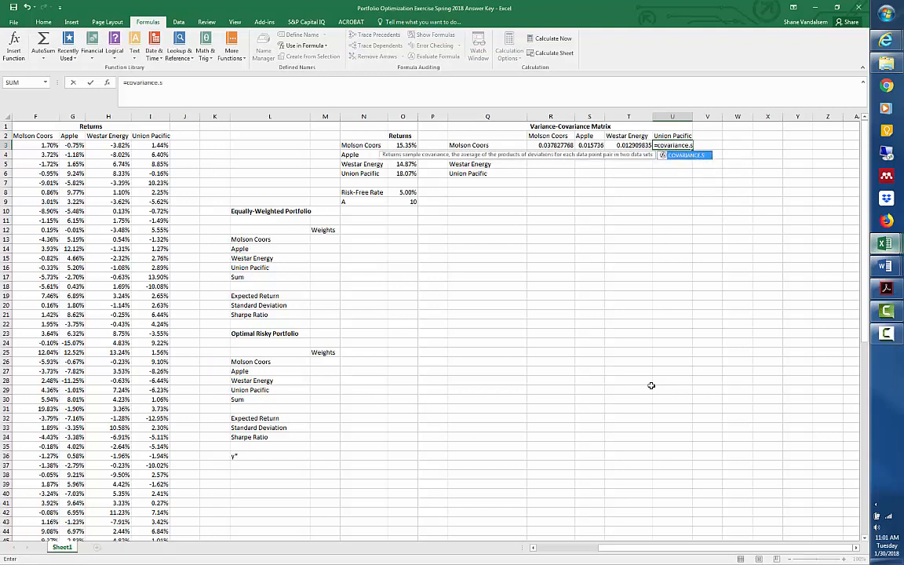
text((tapret,)
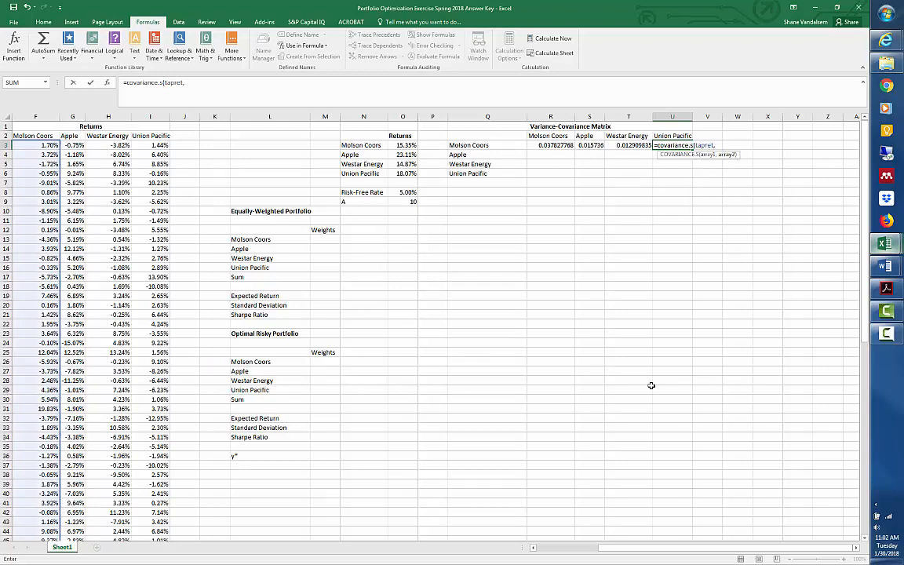
text(unpret_)
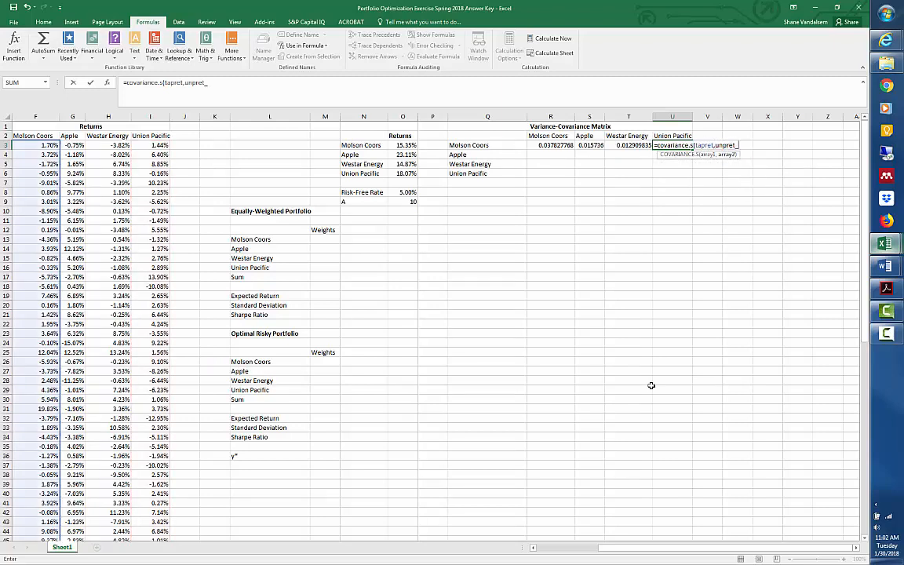
key(BackSpace)
text()*12)
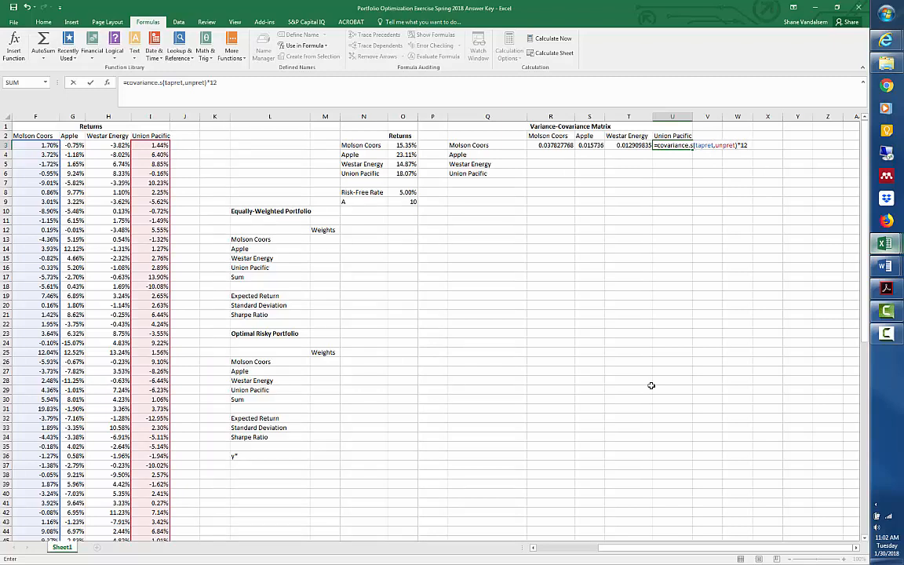
key(ctrl+Return)
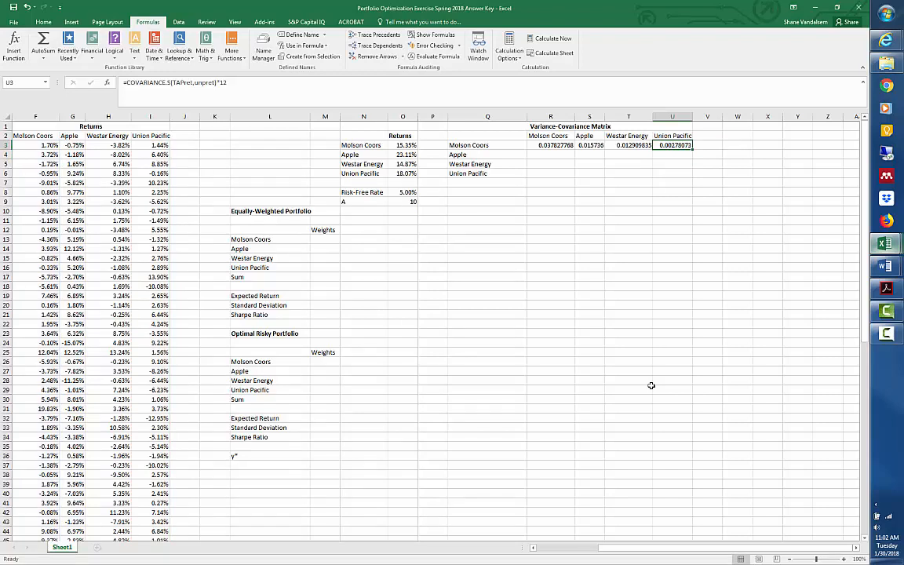
Link R4, the Apple–Molson Coors covariance, to its mirror cell in the matrix with =S3.
click(547, 146)
click(555, 153)
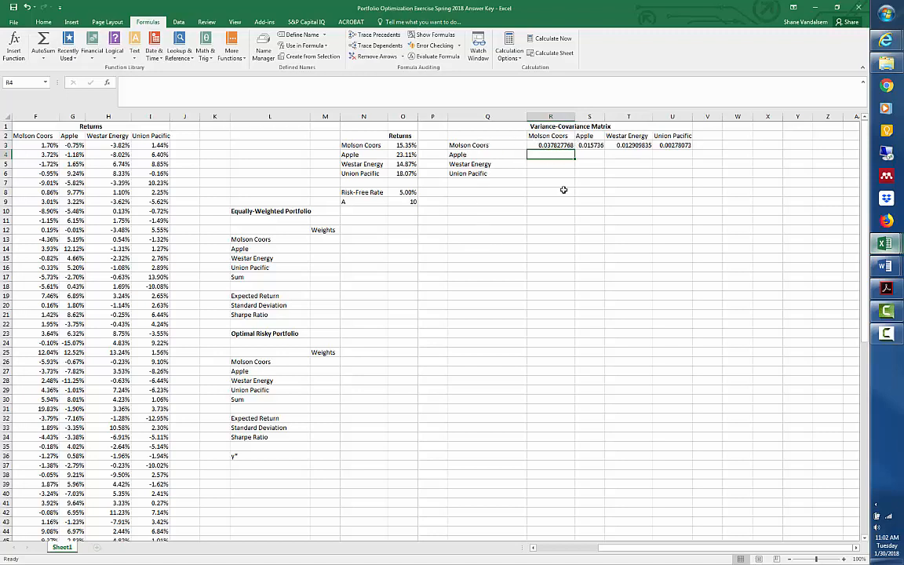
text(=)
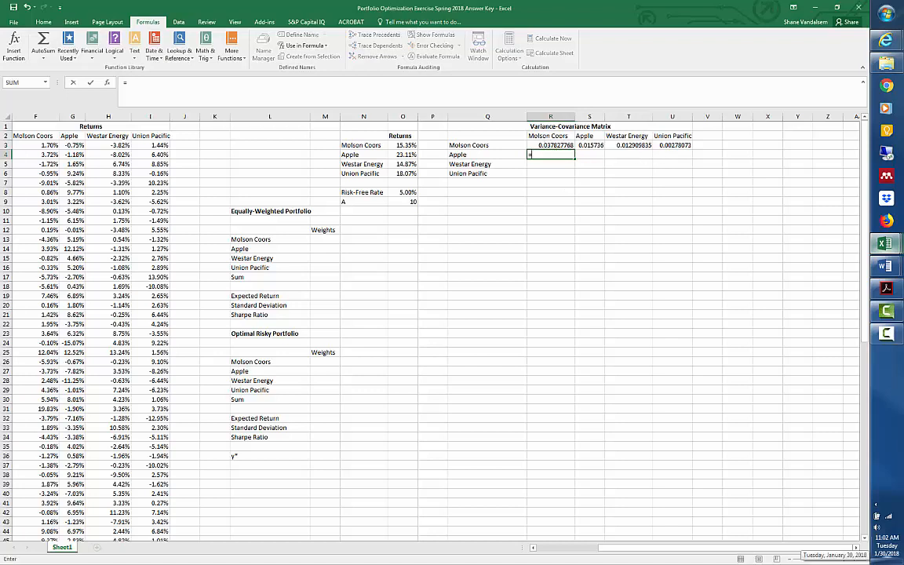
key(Up)
key(Right)
key(Return)
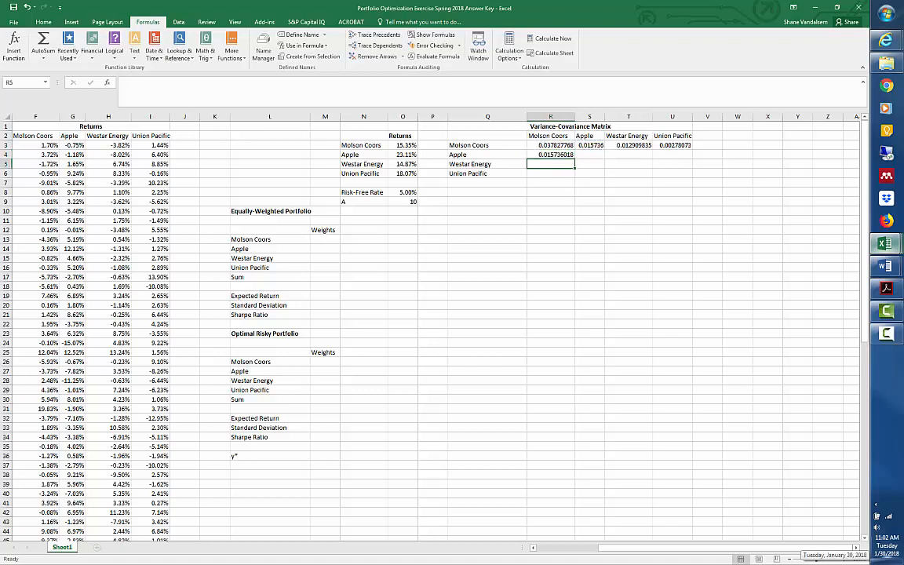
Link R5, the Westar Energy–Molson Coors covariance, to its mirror cell with =T3.
text(=)
key(Up)
key(Up)
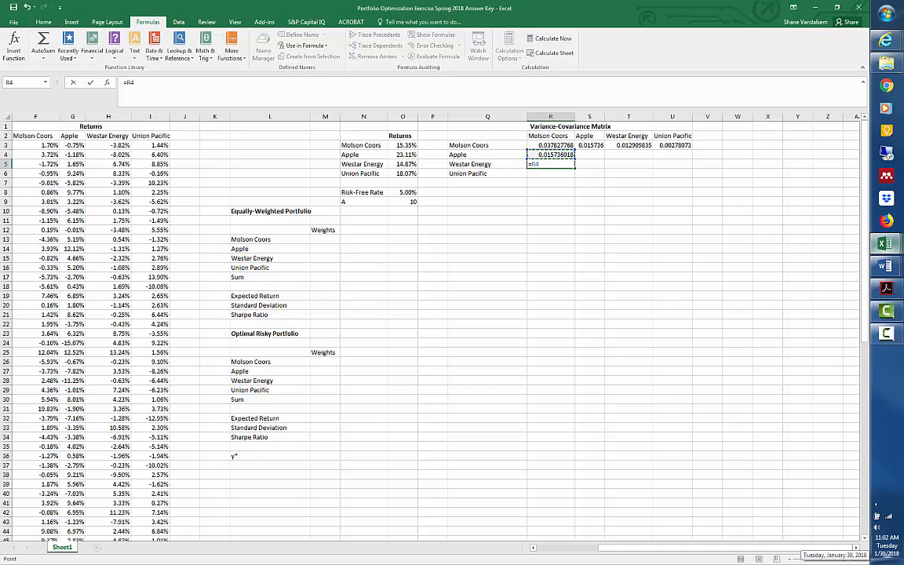
key(Right)
key(Right)
key(Return)
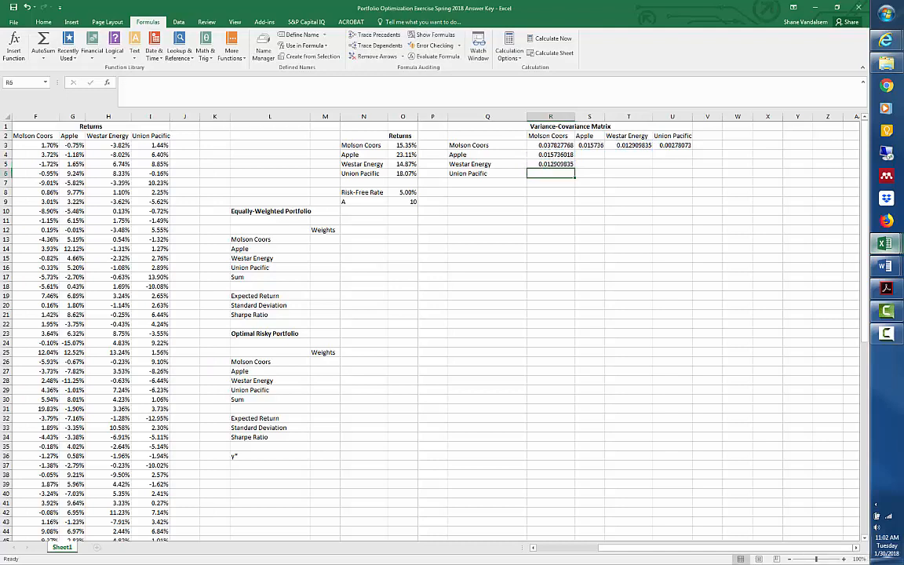
Link R6, the Union Pacific–Molson Coors covariance, to its mirror cell with =U3.
text(=)
key(Up)
key(Up)
key(Up)
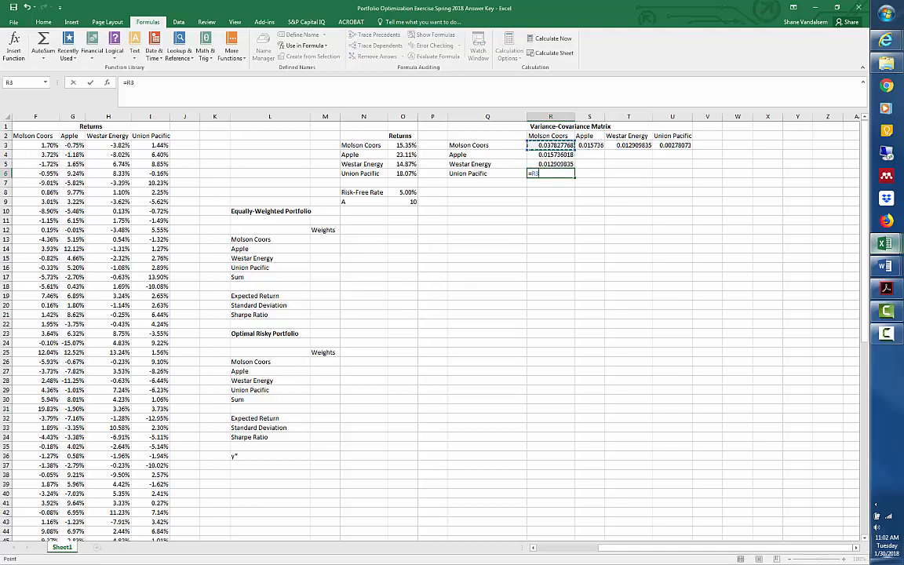
key(Right)
key(Right)
key(Right)
key(Return)
Calculate Apple's annualized variance in S4 of the variance-covariance matrix with =VAR.S(aaplret)*12.
key(Up)
key(Up)
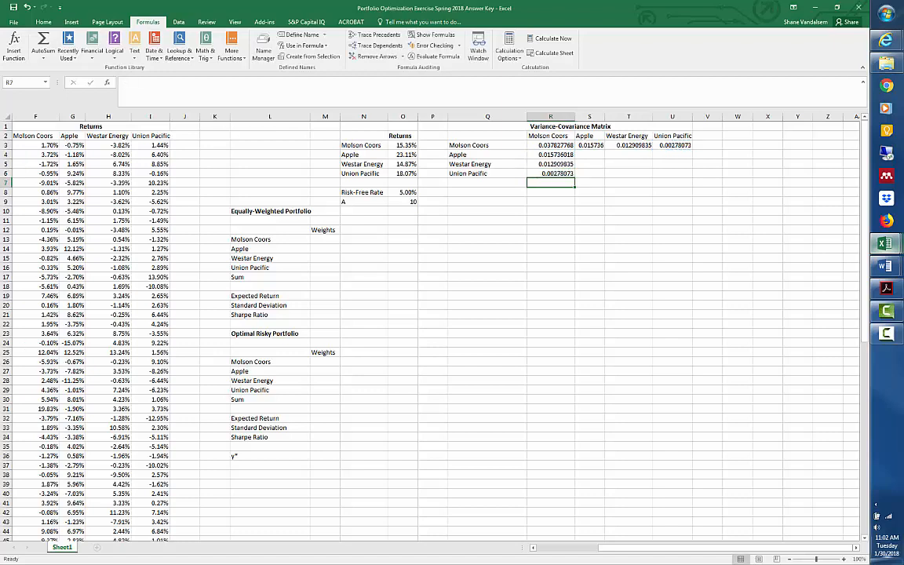
key(Up)
key(Right)
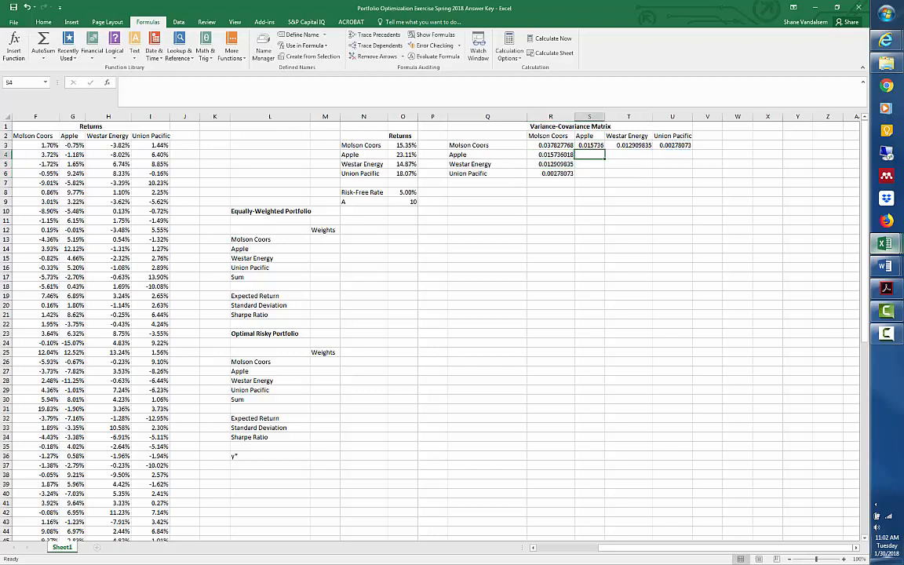
text(=)
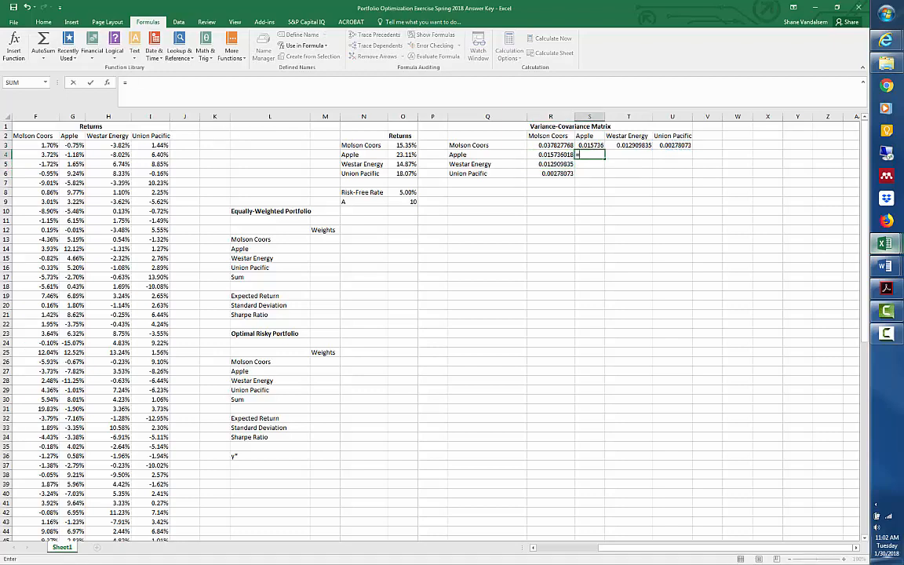
text(var.s)
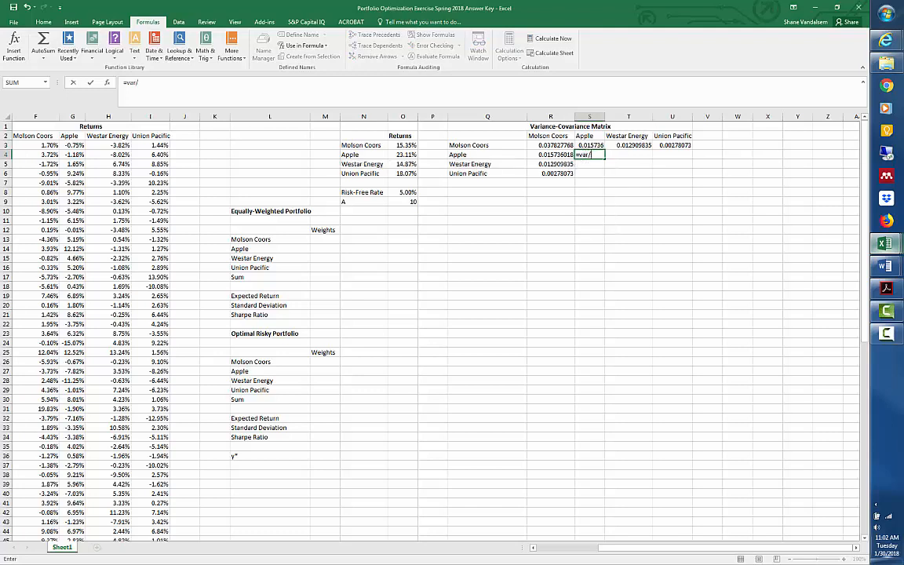
text(()
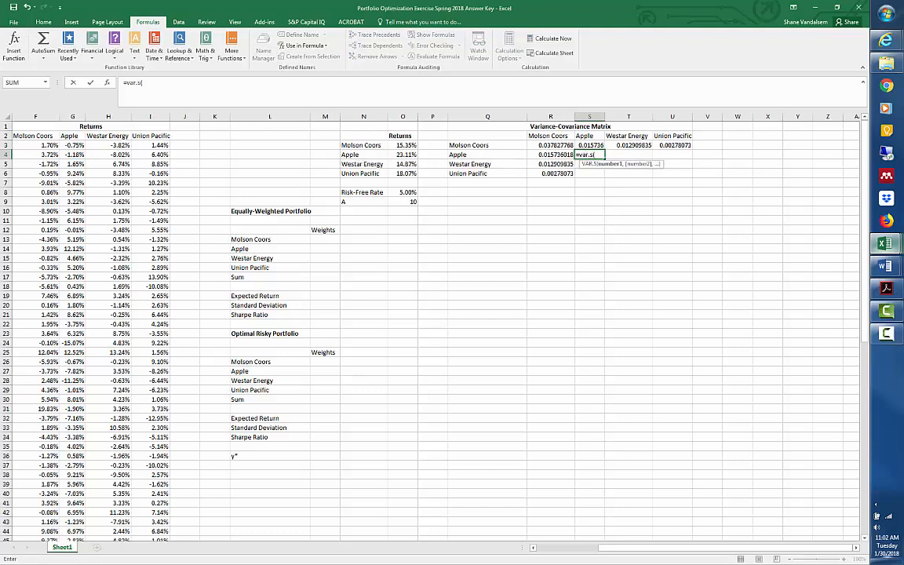
text(applret))
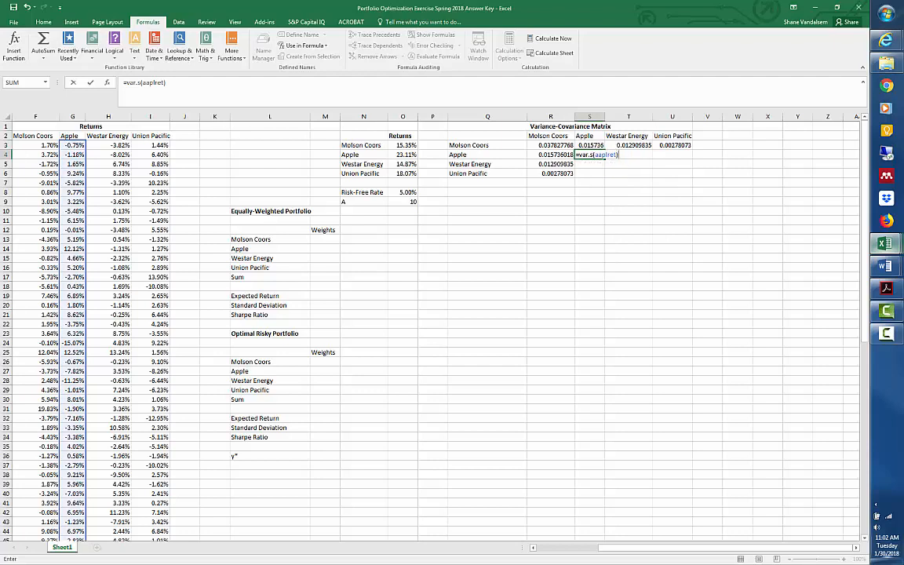
text(*12)
key(ctrl+Return)
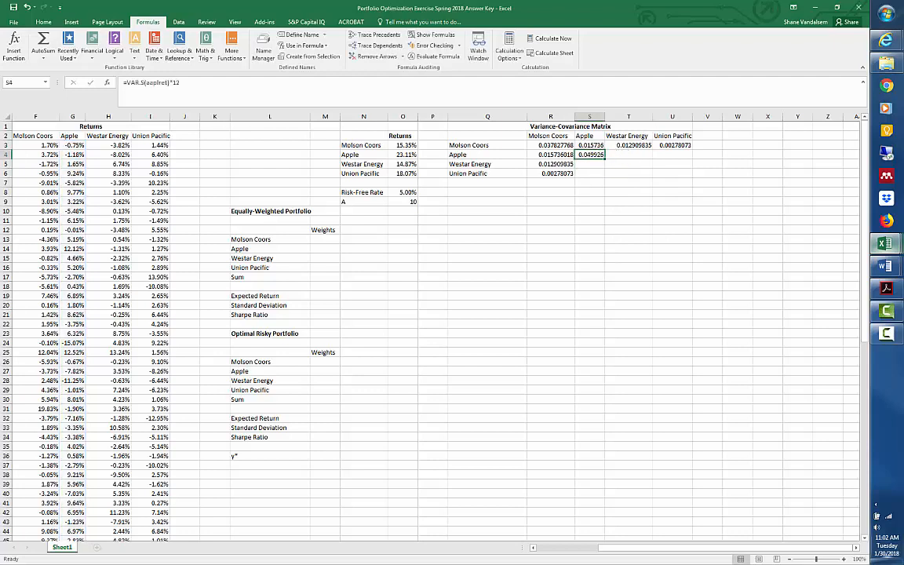
Calculate the annualized covariance of Westar Energy and Apple in S5 with =COVARIANCE.S(wrret,aaplret)*12.
key(Down)
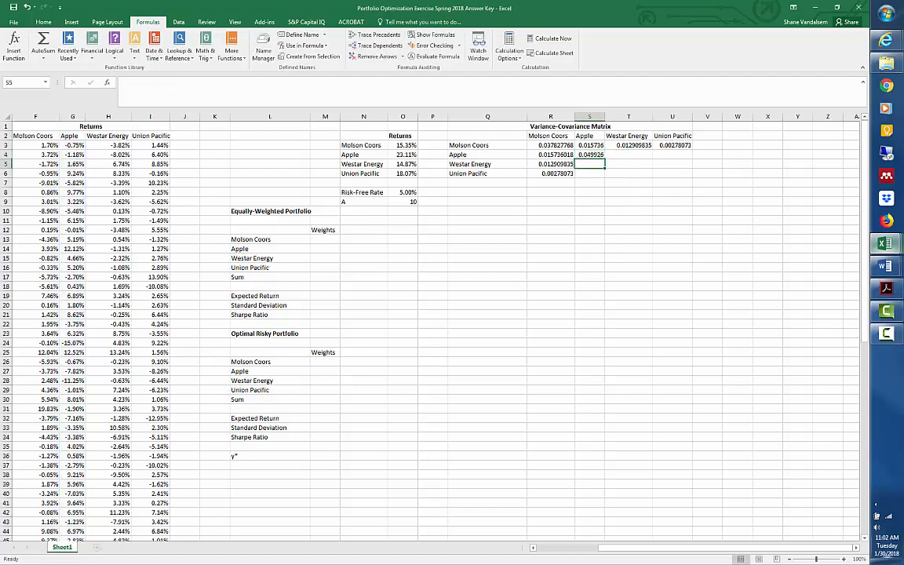
text(=)
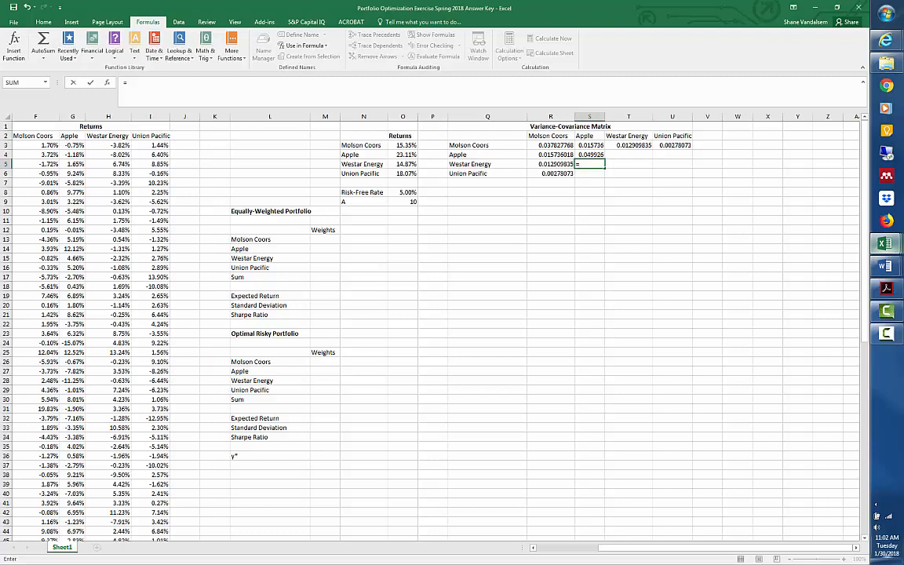
text(covarian)
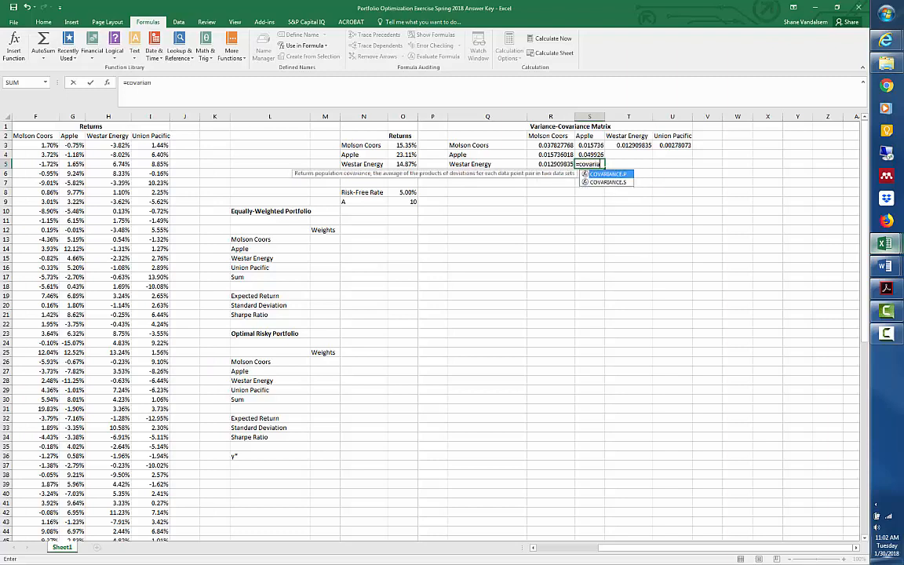
text(ce.s()
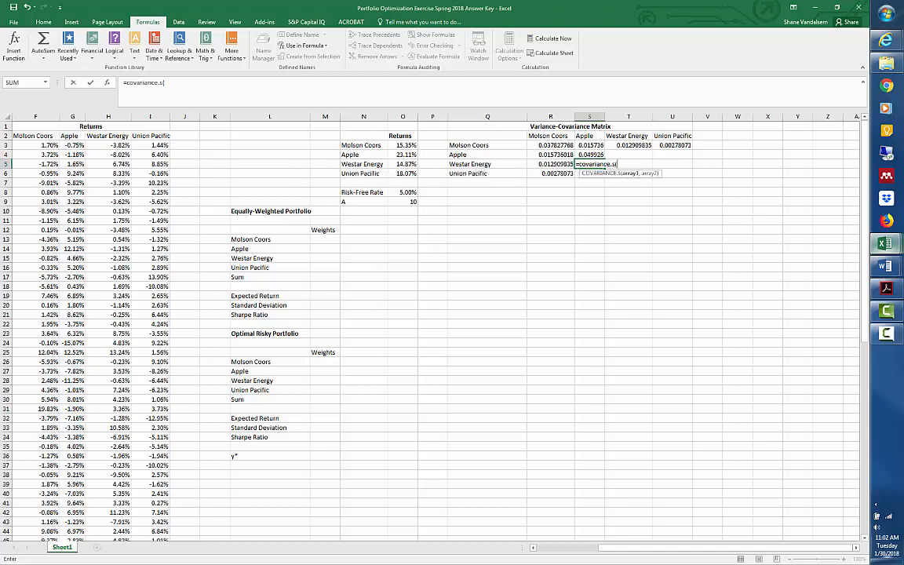
text(wrret)
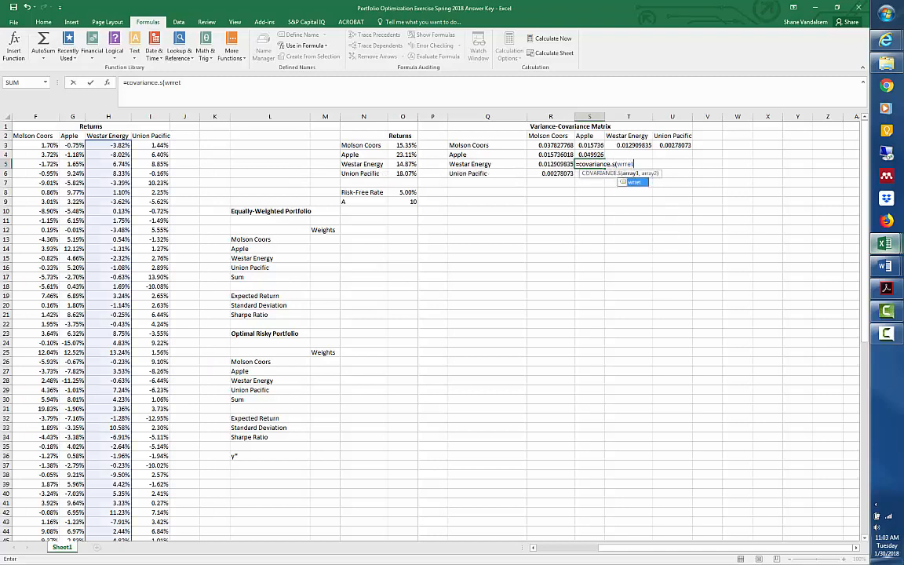
text(,aap)
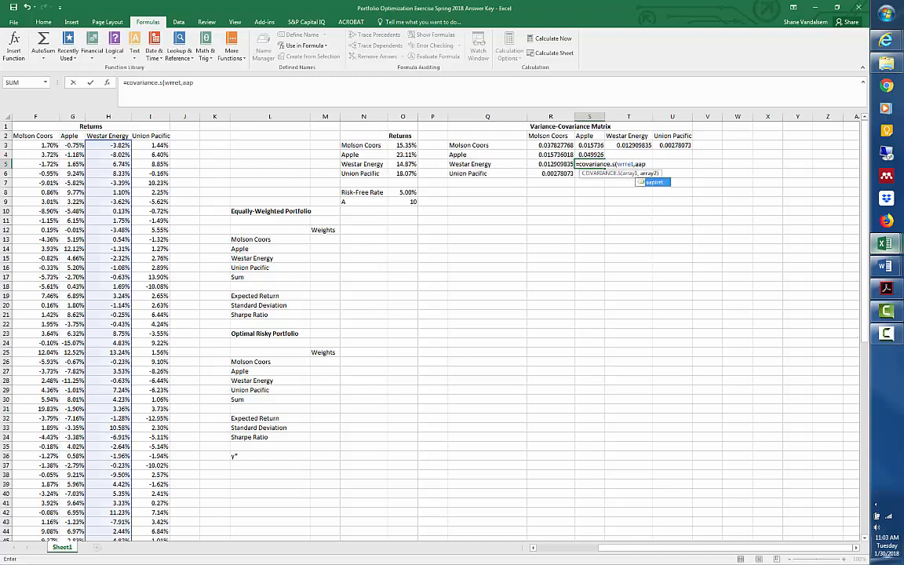
text(lret)
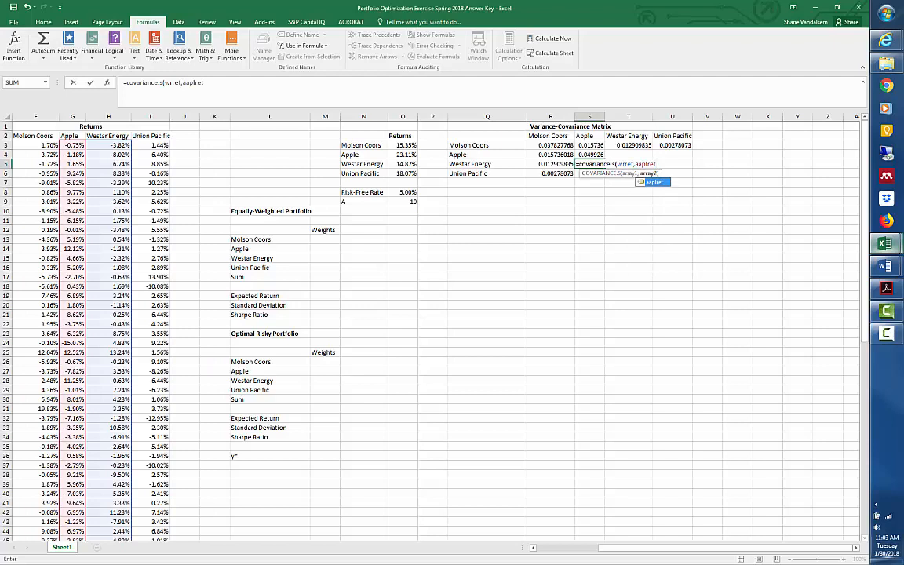
text()*12)
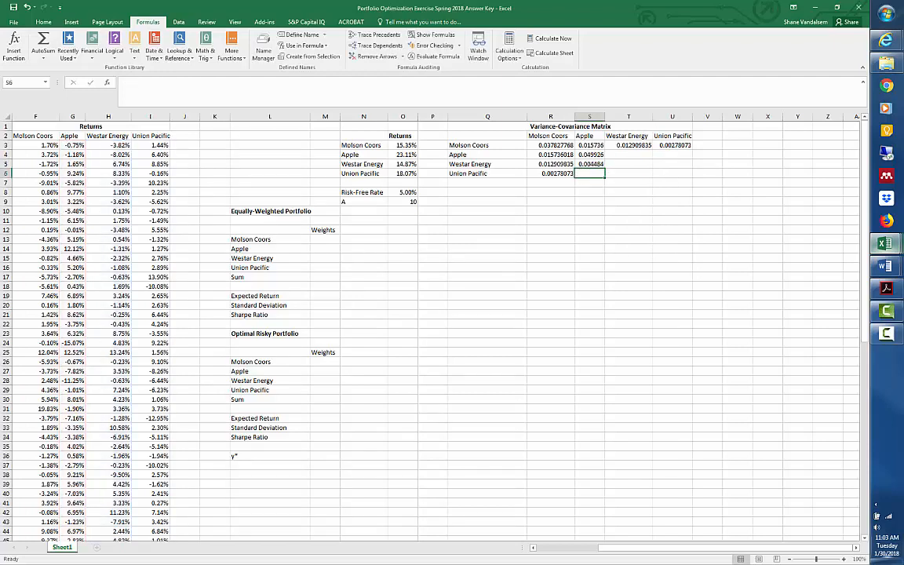
Calculate the annualized covariance of Union Pacific and Apple in S6 with =COVARIANCE.S(unpret,aaplret)*12.
text(=)
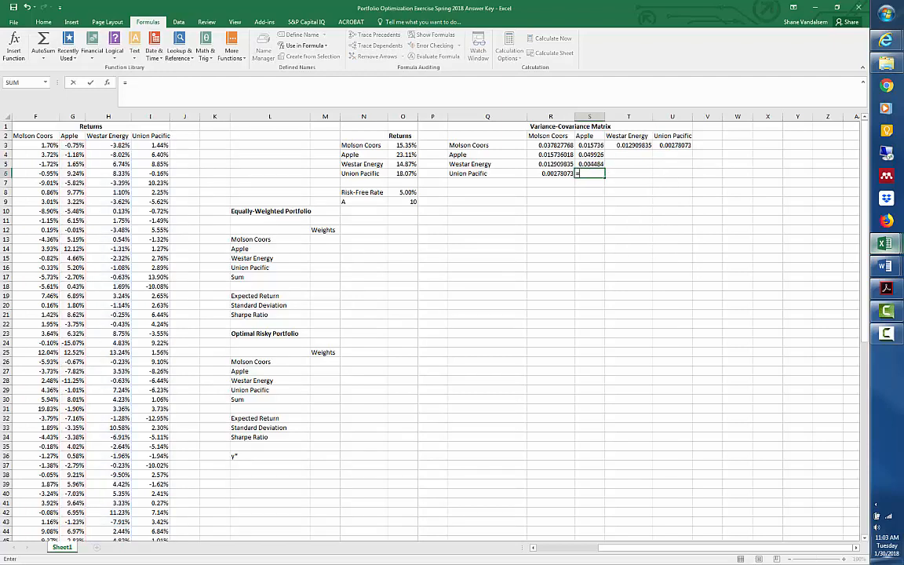
text(cov)
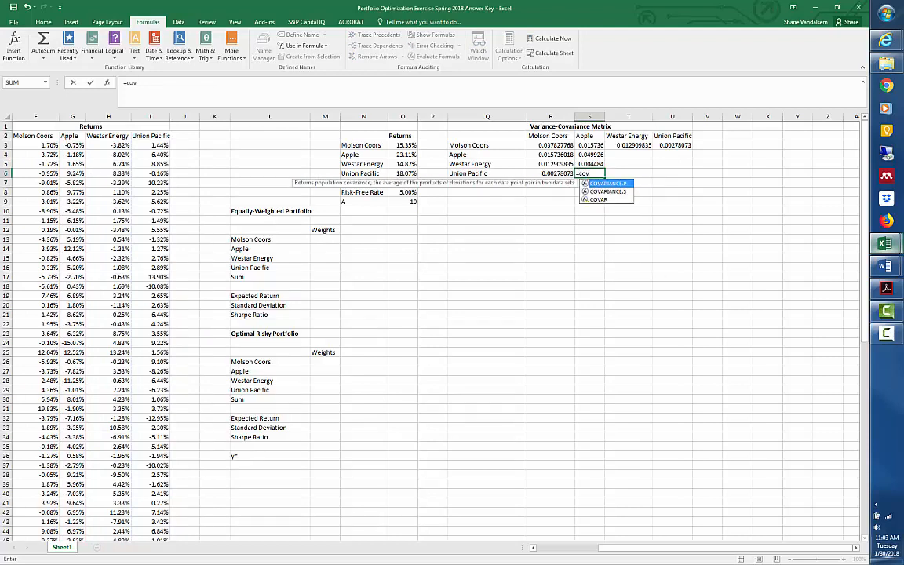
text(arian)
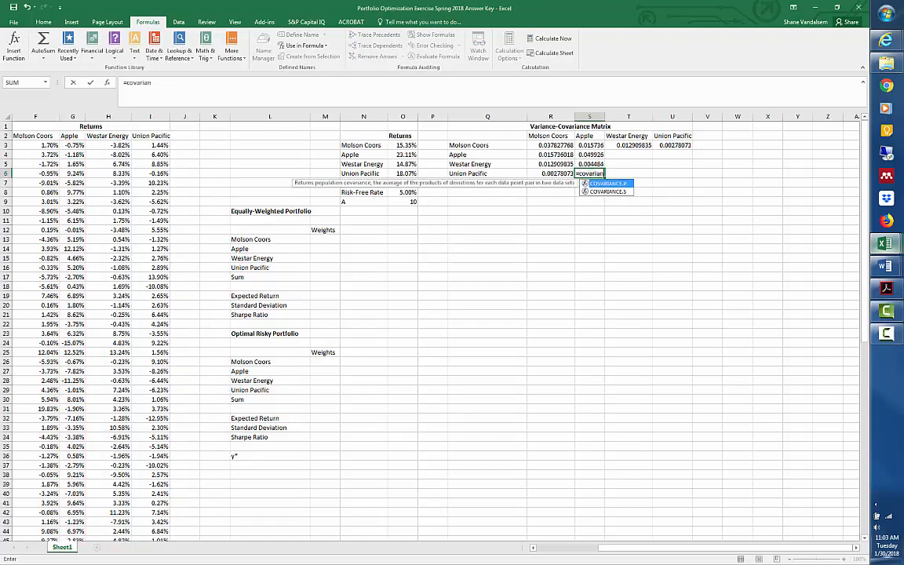
text(ces)
key(BackSpace)
text(.s()
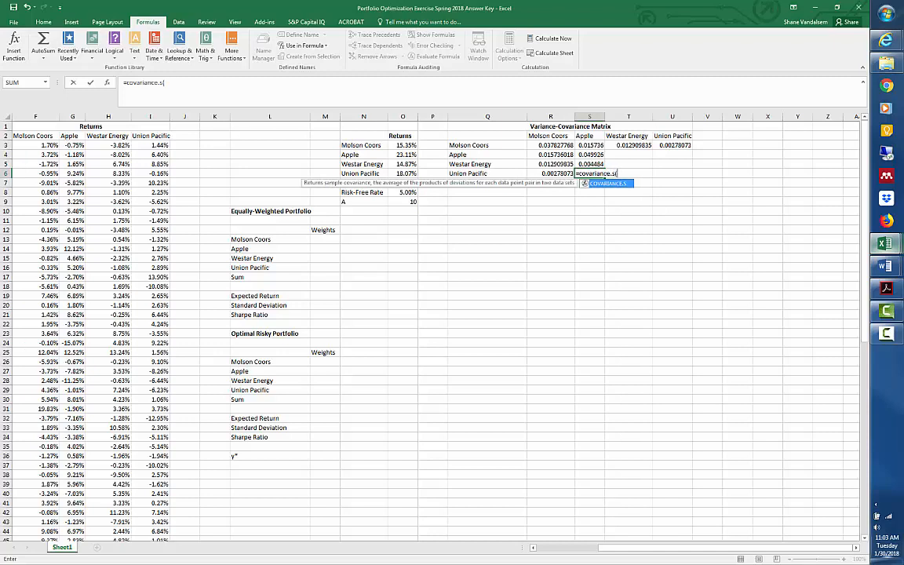
text(unp)
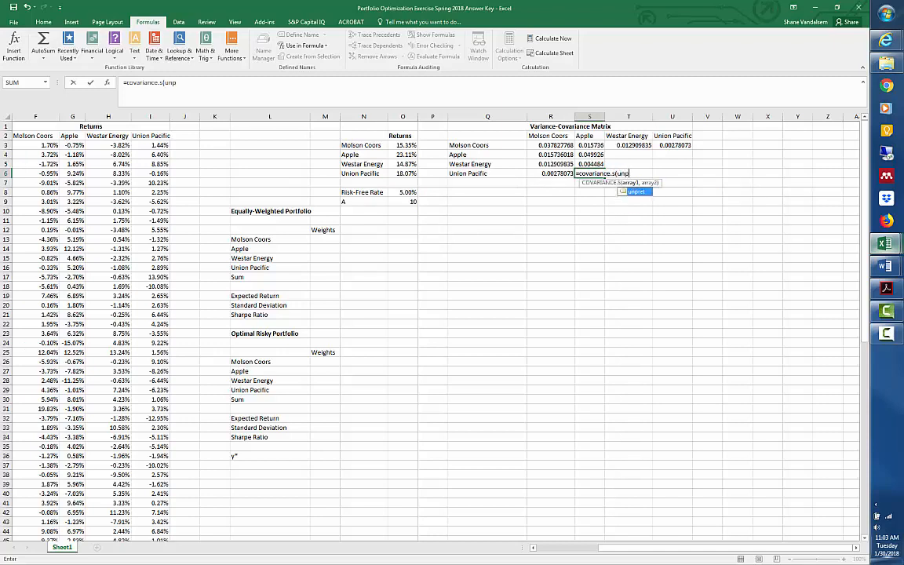
key(Tab)
text(,)
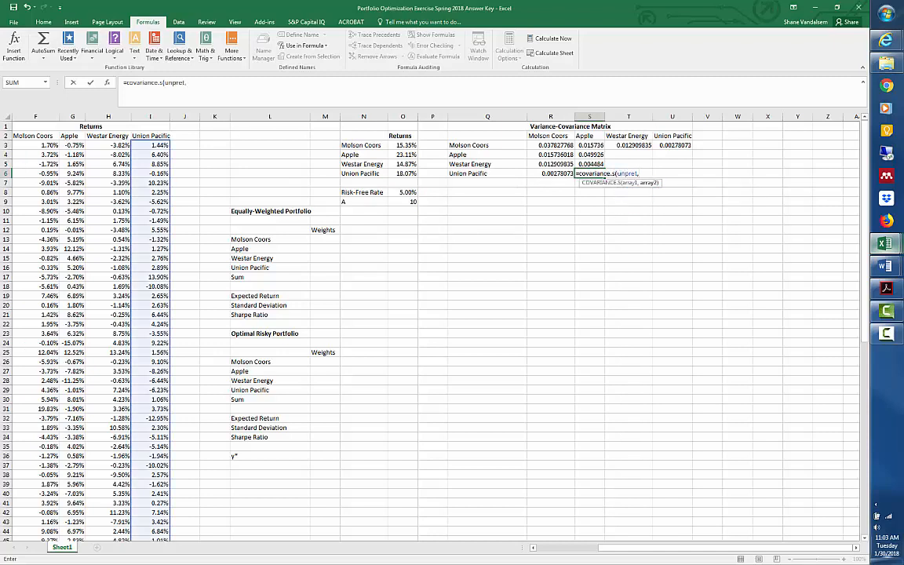
text(AAp)
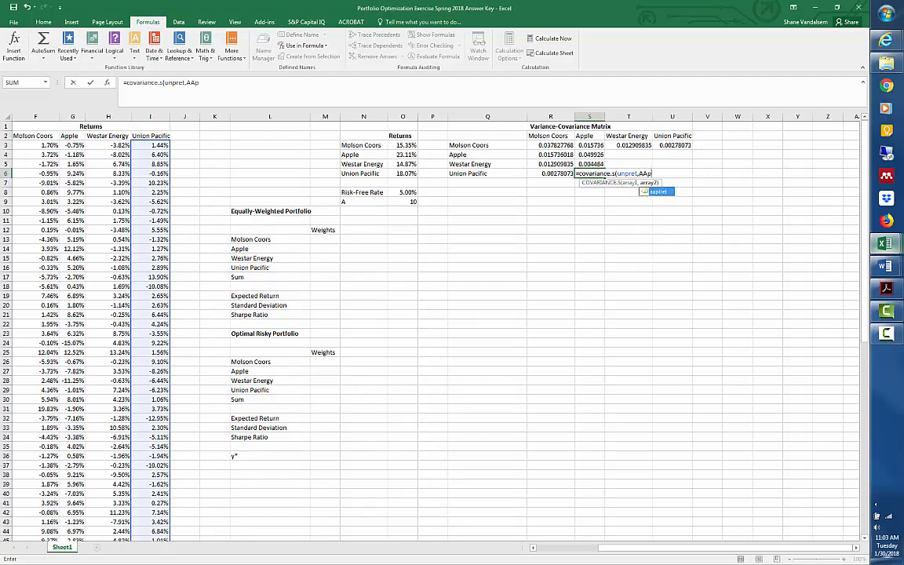
key(BackSpace)
key(BackSpace)
key(BackSpace)
text(aaplret)*12)
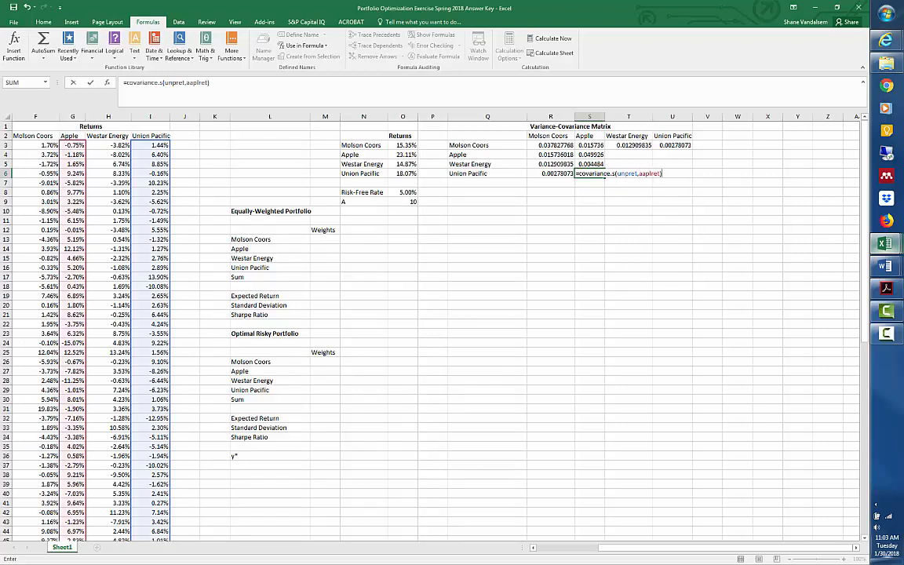
key(Return)
Link T4, the Apple–Westar Energy covariance, to its mirror cell in the matrix with =S5.
key(Up)
key(Up)
key(Up)
key(Up)
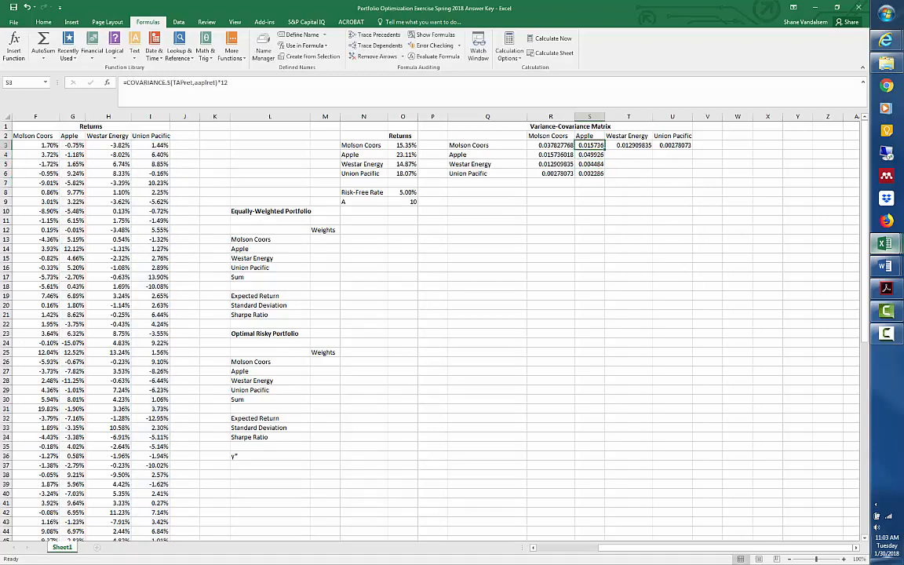
key(Down)
key(Right)
text(=)
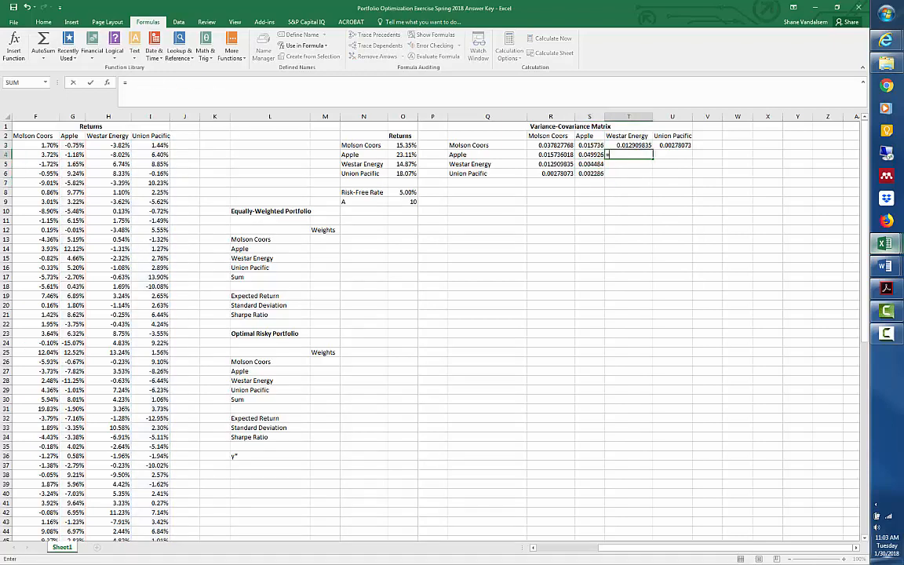
key(Left)
key(Down)
key(Return)
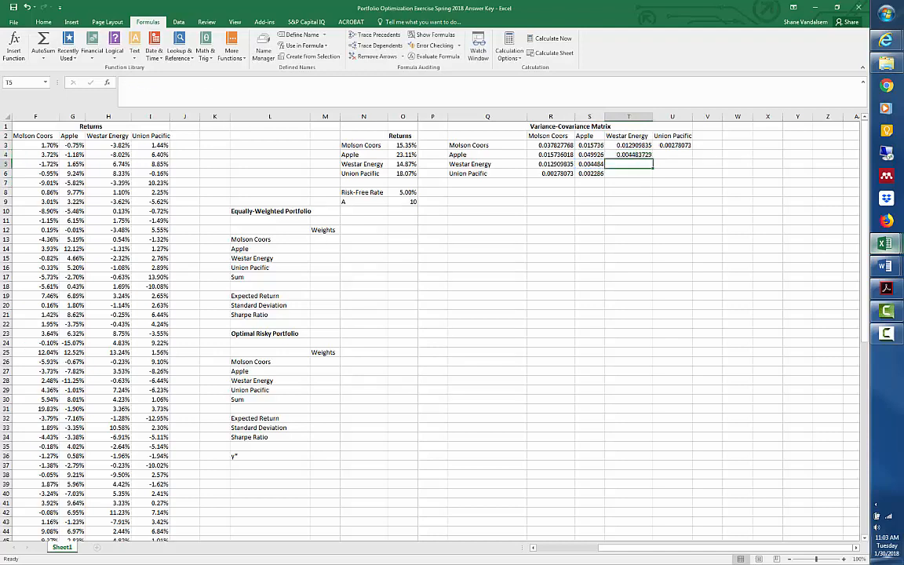
Link U4, the Apple–Union Pacific covariance, to its mirror cell in the matrix with =S6.
key(Up)
key(Right)
text(=)
key(Down)
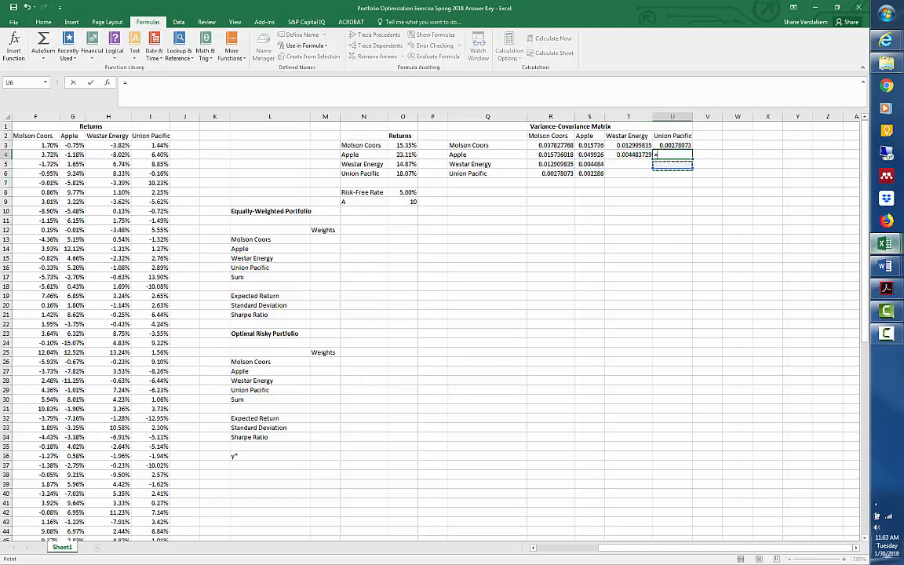
key(Left)
key(Left)
key(Down)
key(Return)
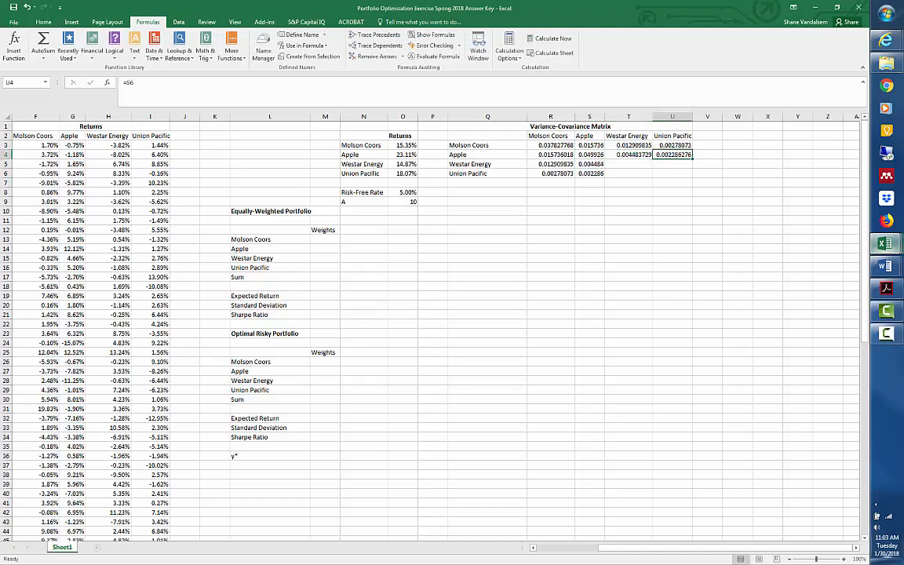
key(Left)
key(Right)
key(Left)
key(Left)
key(Down)
key(Down)
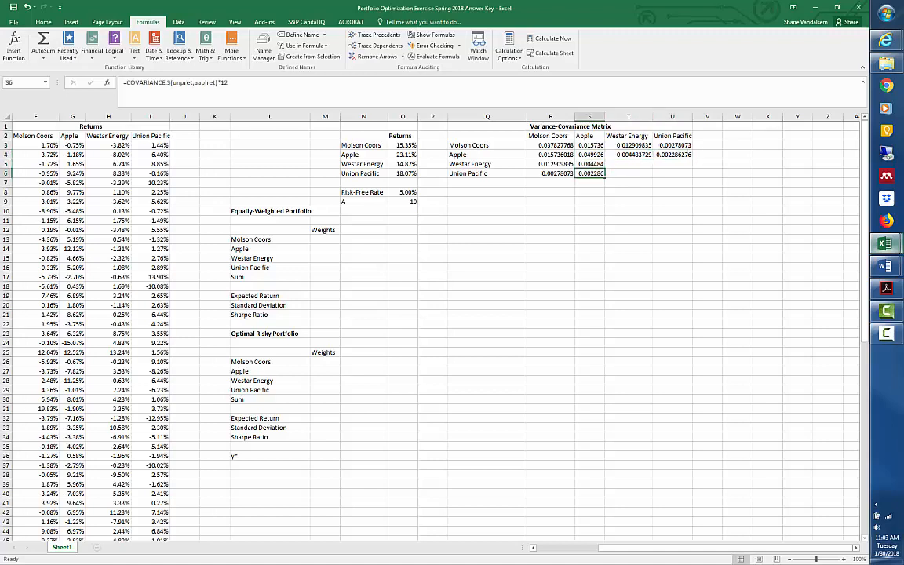
Calculate the annualized variance of Westar Energy in T5 with =VAR.S(wrret)*12.
key(Right)
key(Up)
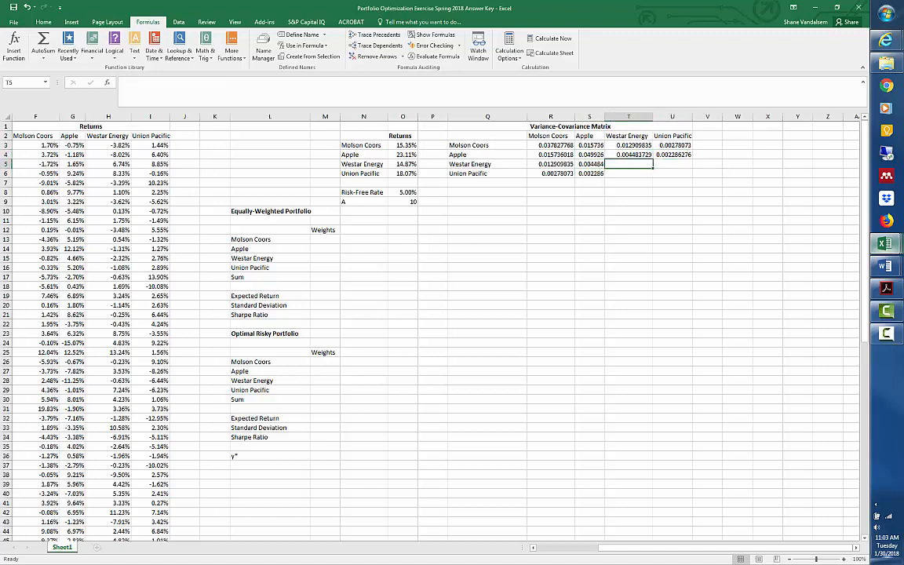
text(=v)
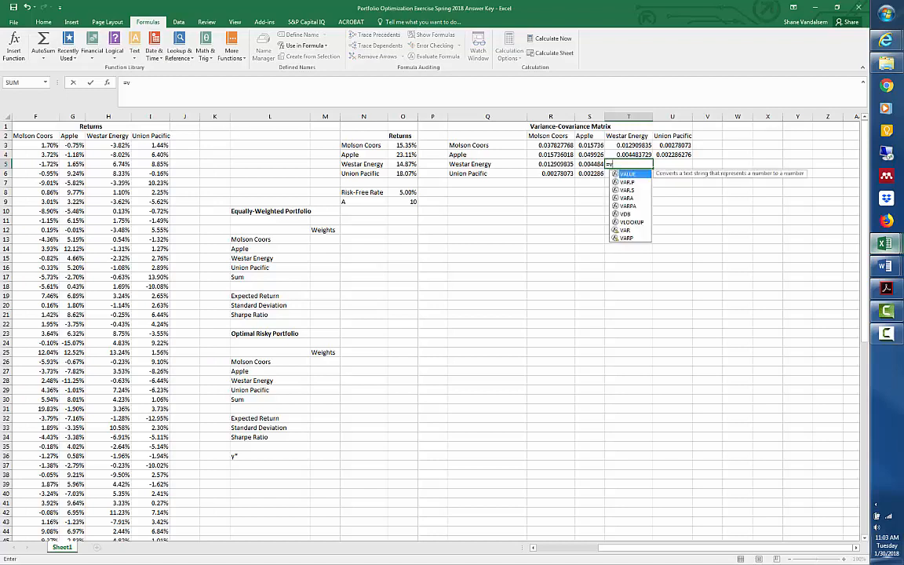
text(ar.s)
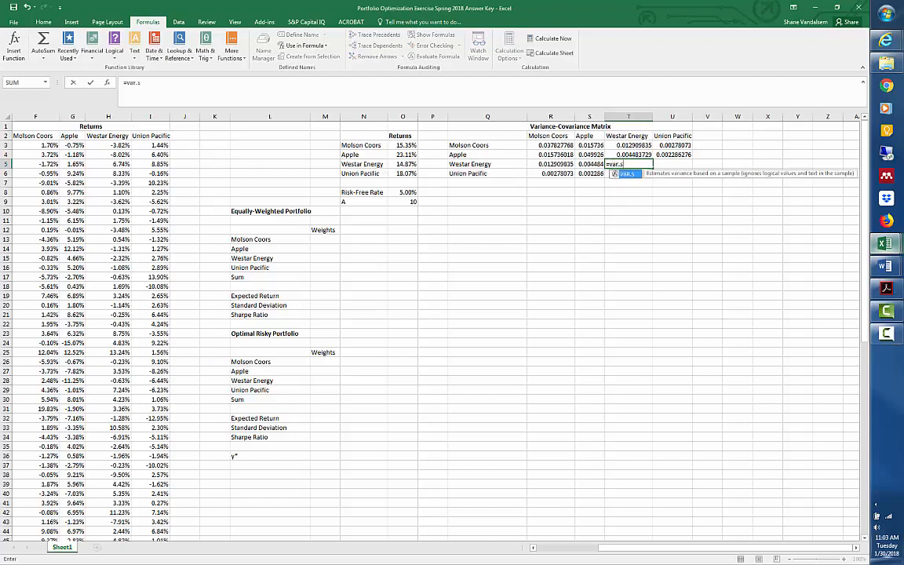
text((wrret)
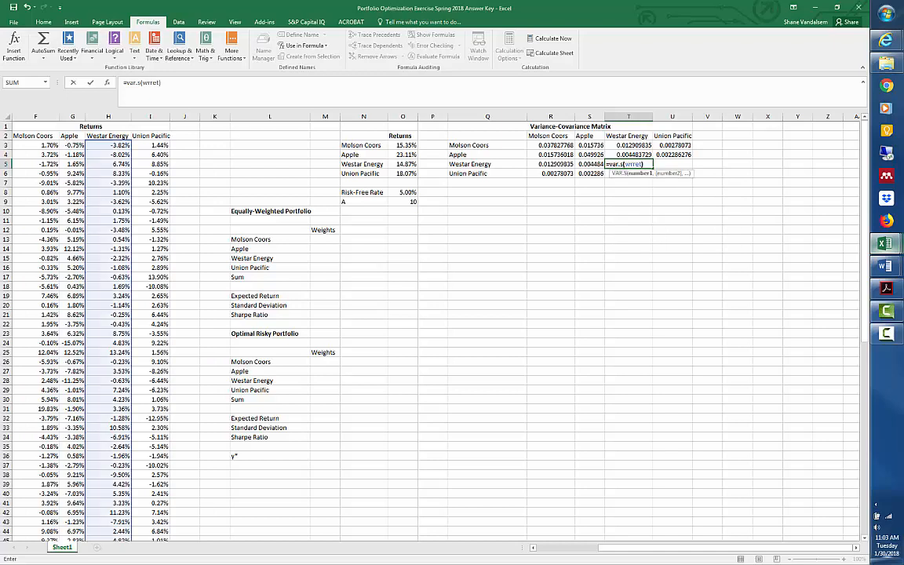
text())
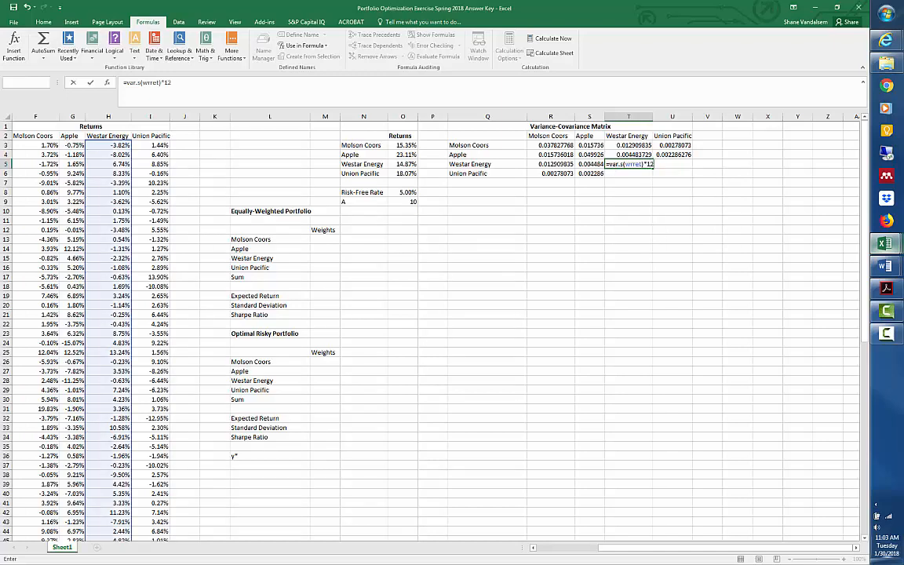
key(Return)
Calculate the annualized covariance of Westar Energy and Union Pacific in T6 with =COVARIANCE.S(wrret,unpret)*12.
text(=)
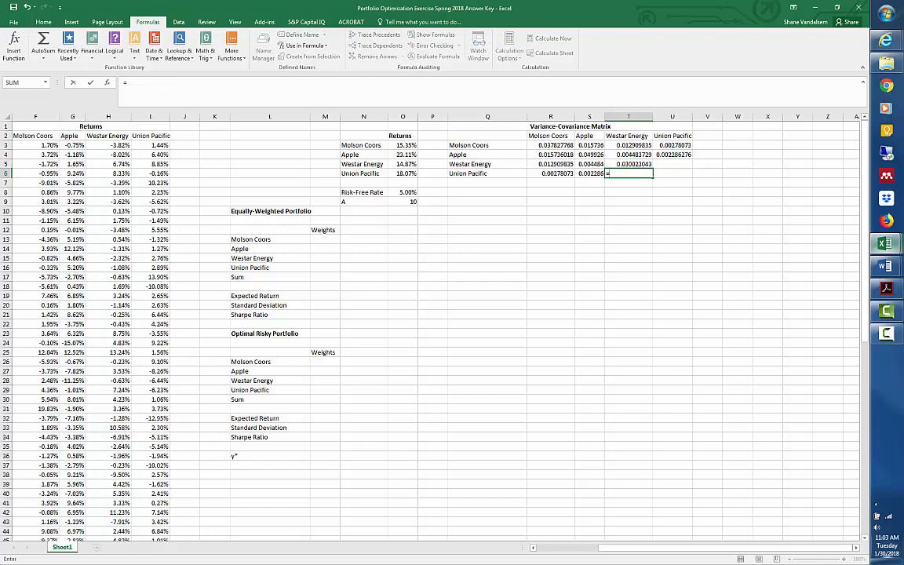
text(covariance)
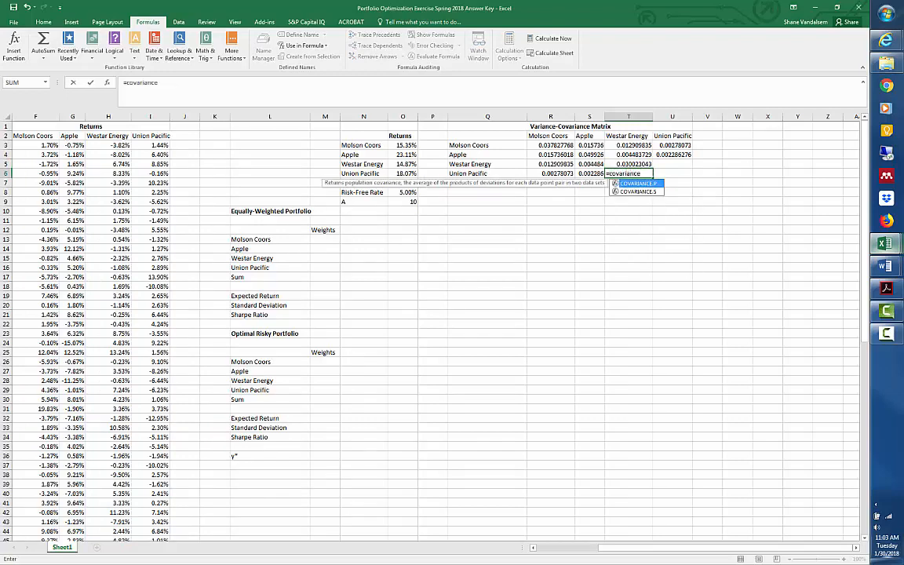
text(.s()
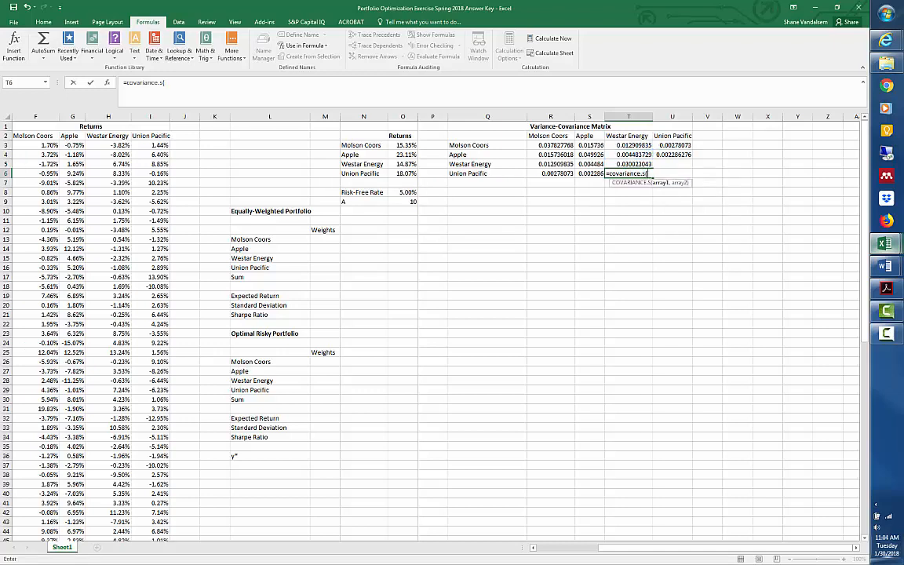
text(wrret)
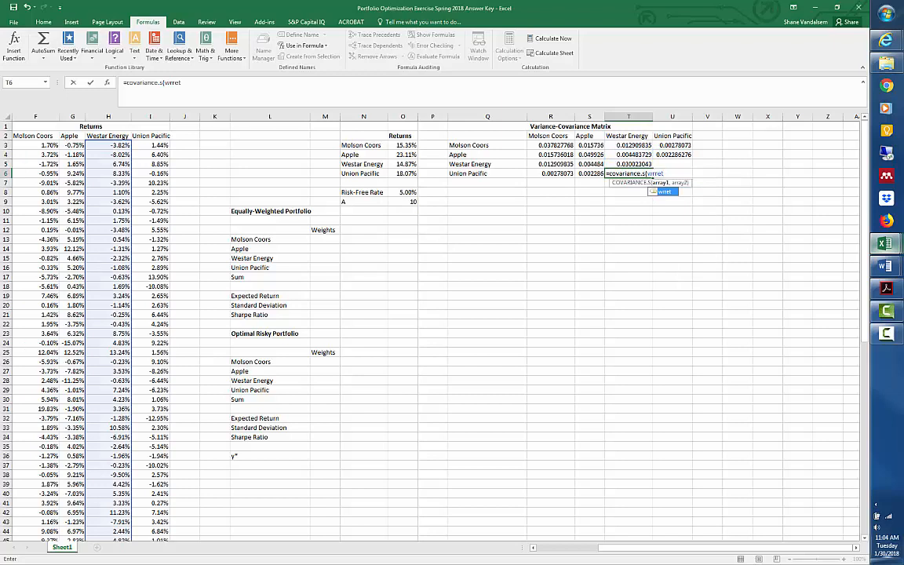
text(,unpret)
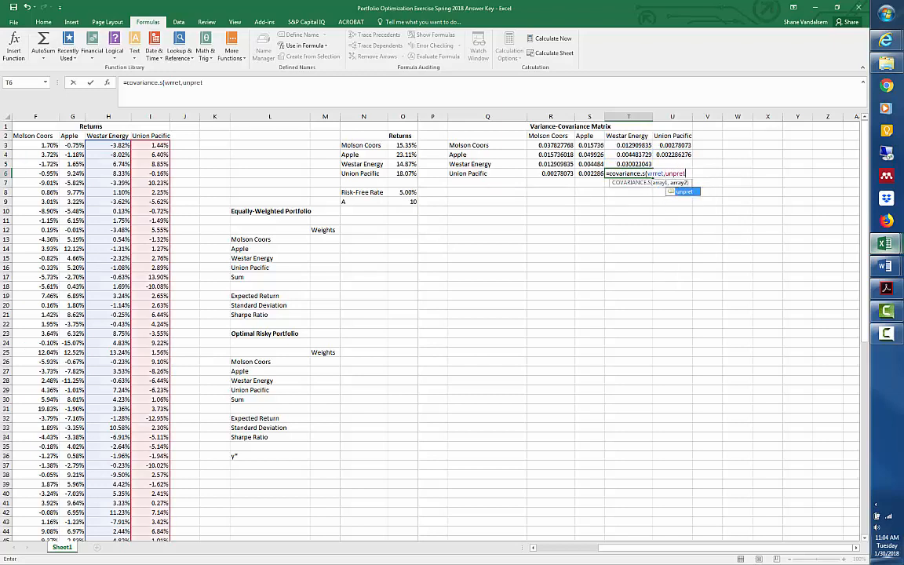
text()*12)
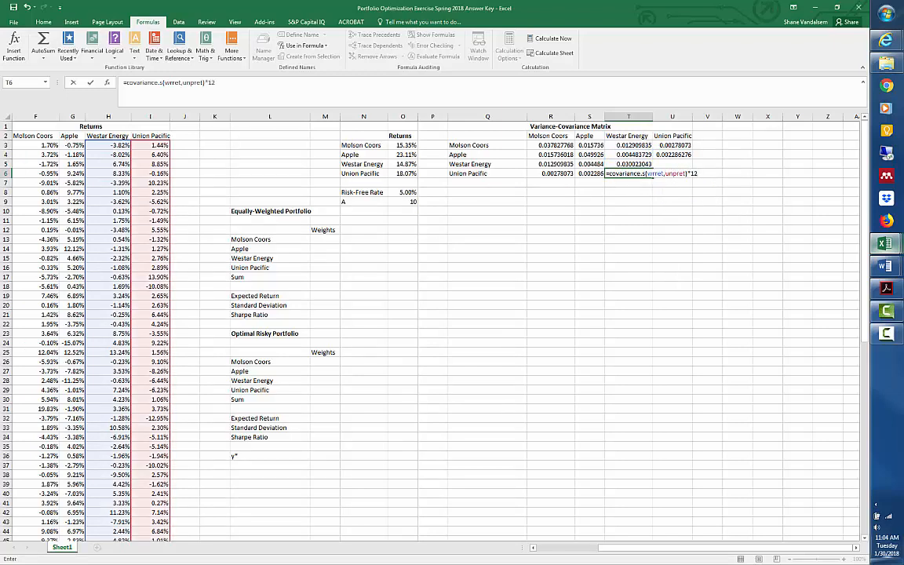
key(Return)
key(Up)
key(Up)
key(Down)
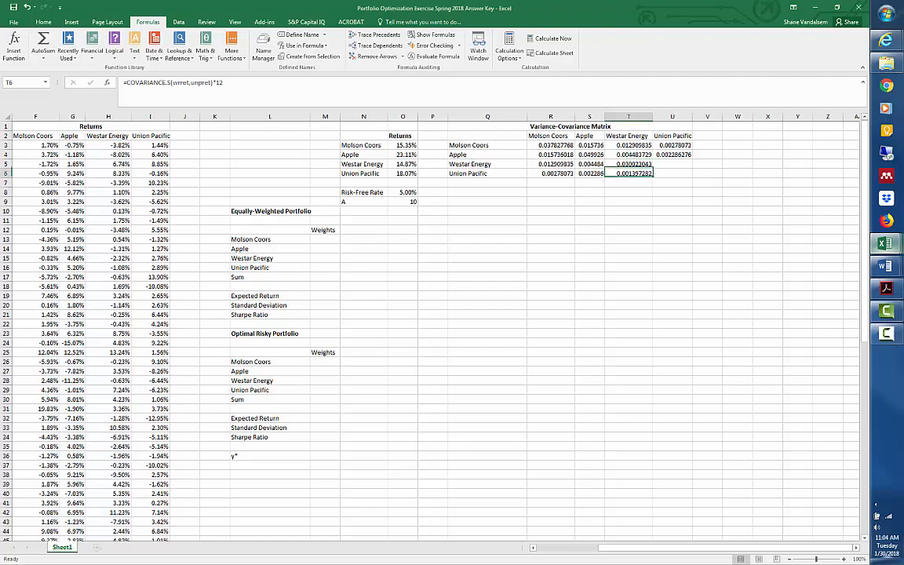
Link U5, the Westar Energy–Union Pacific covariance, to its mirror cell in the matrix with =T6.
key(Up)
key(Right)
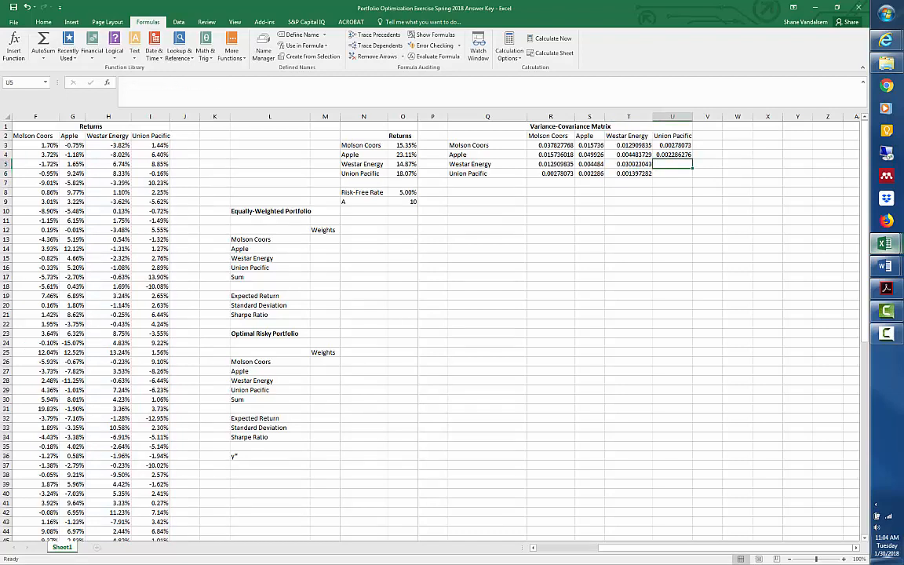
text(=covar)
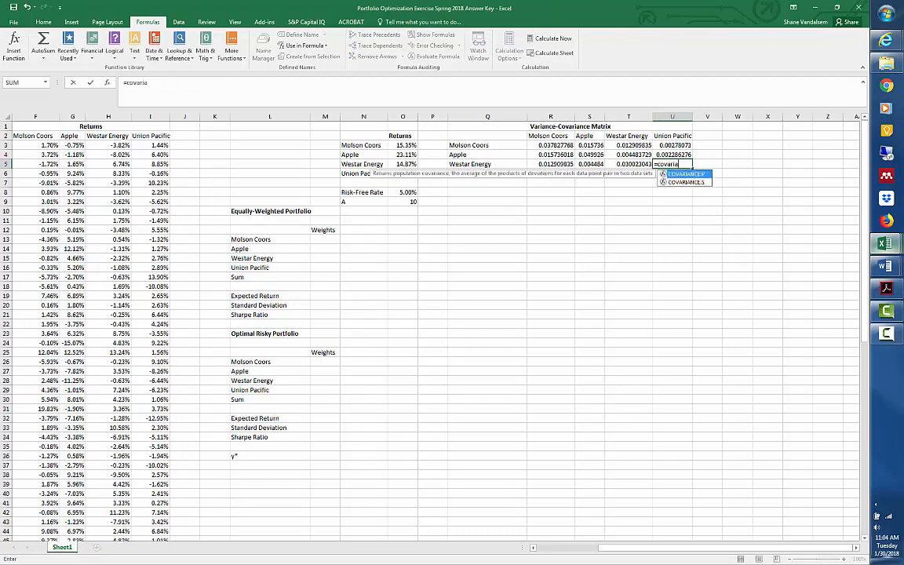
key(BackSpace)
key(BackSpace)
key(BackSpace)
key(BackSpace)
key(BackSpace)
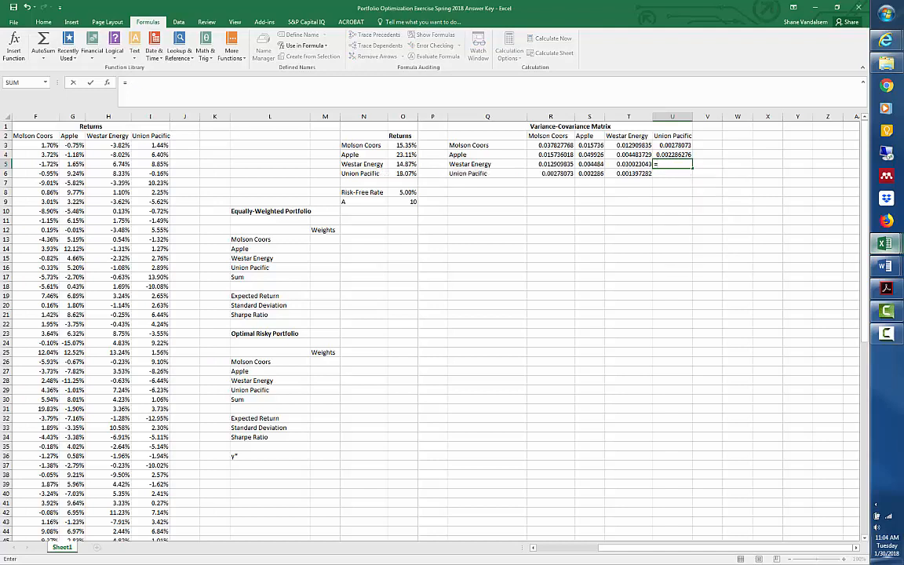
key(Left)
key(Down)
key(Return)
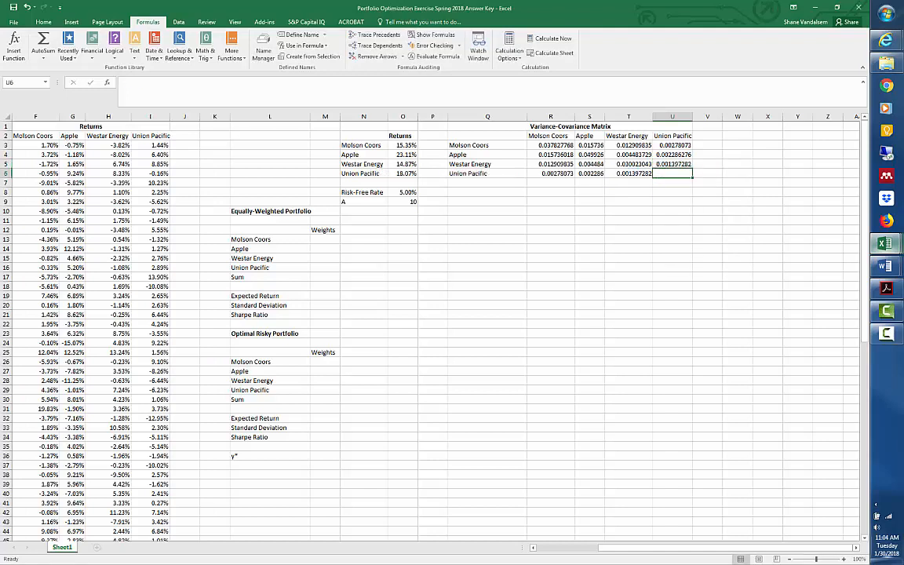
Calculate the annualized variance of Union Pacific in U6 with =VAR.S(unpret)*12.
text(=)
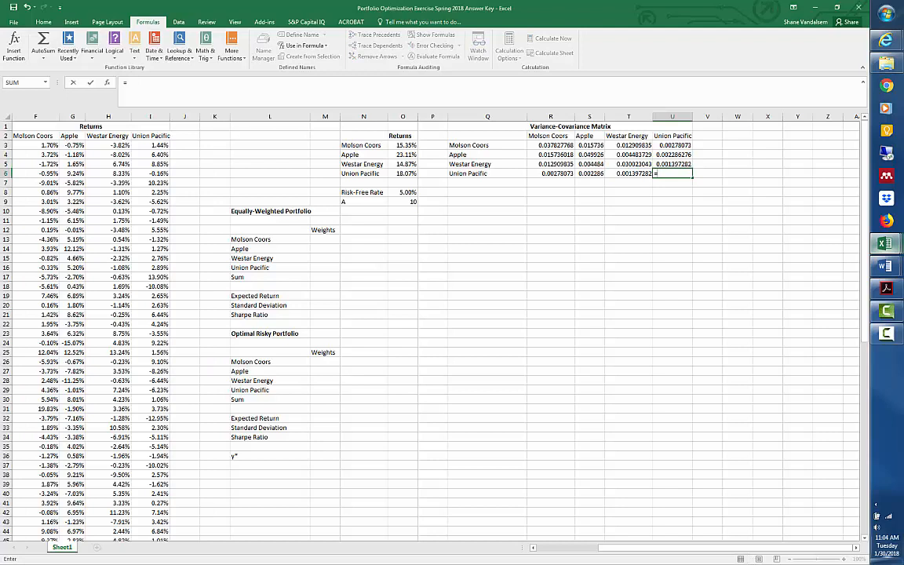
text(var.)
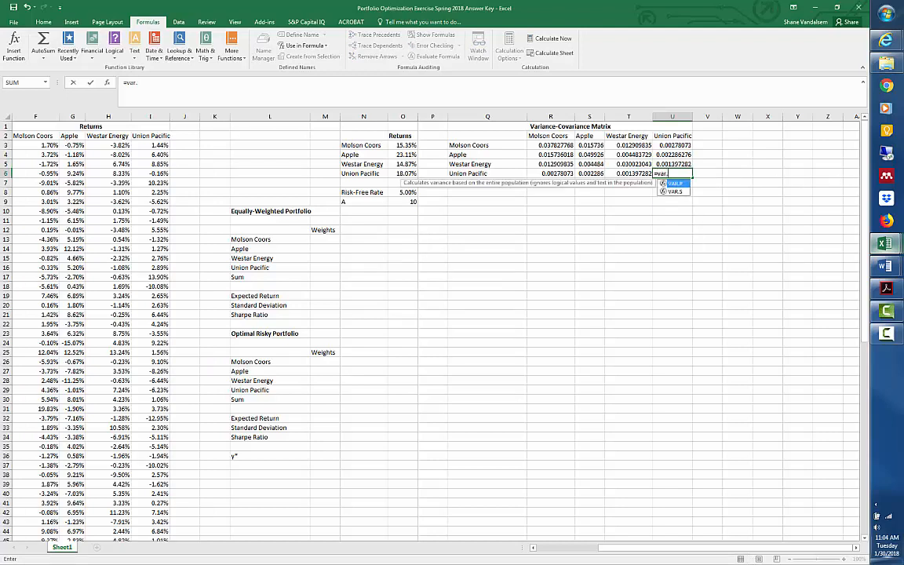
text(s()
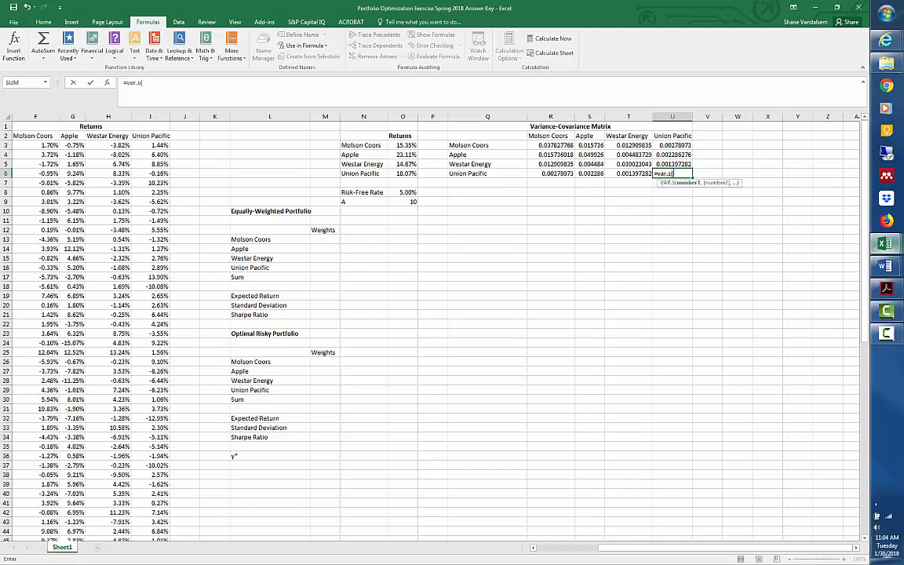
text(unpret)
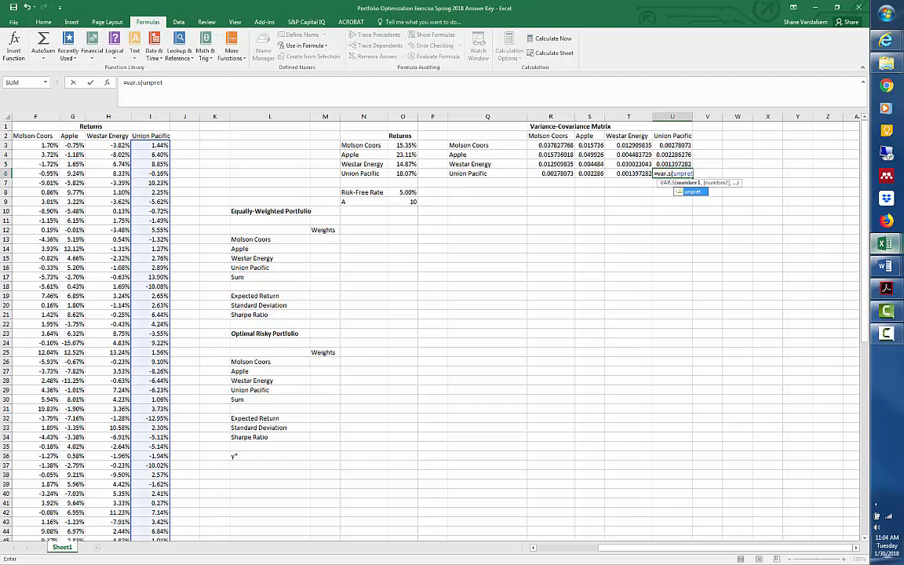
text()*12)
key(Return)
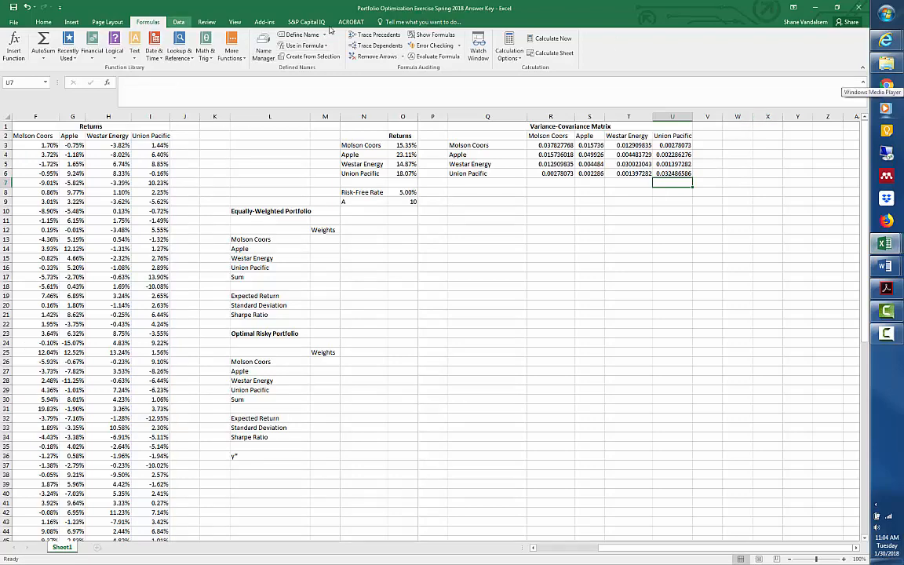
Review the variance-covariance matrix with formulas displayed, autofitting columns S and T, and return the sheet to showing values.
click(434, 36)
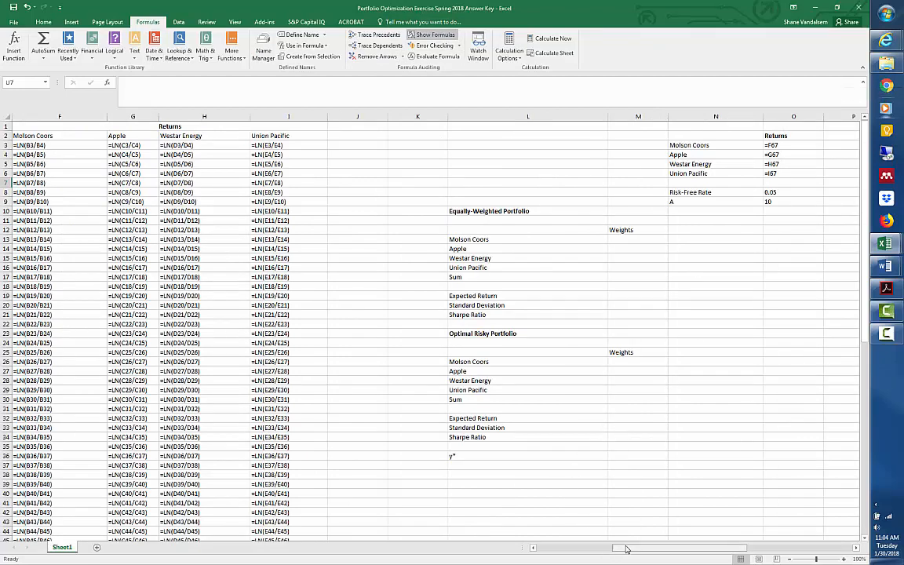
drag(626, 548, 739, 545)
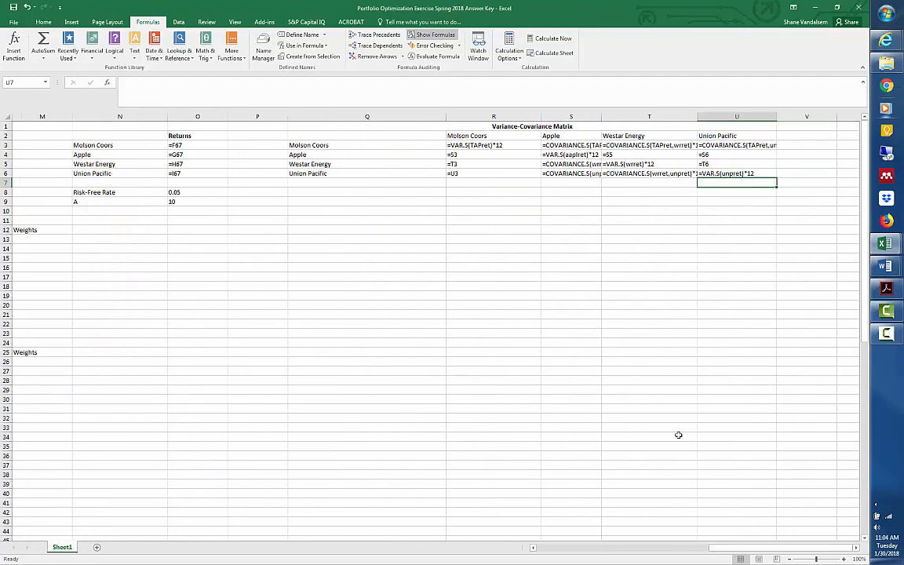
double_click(601, 116)
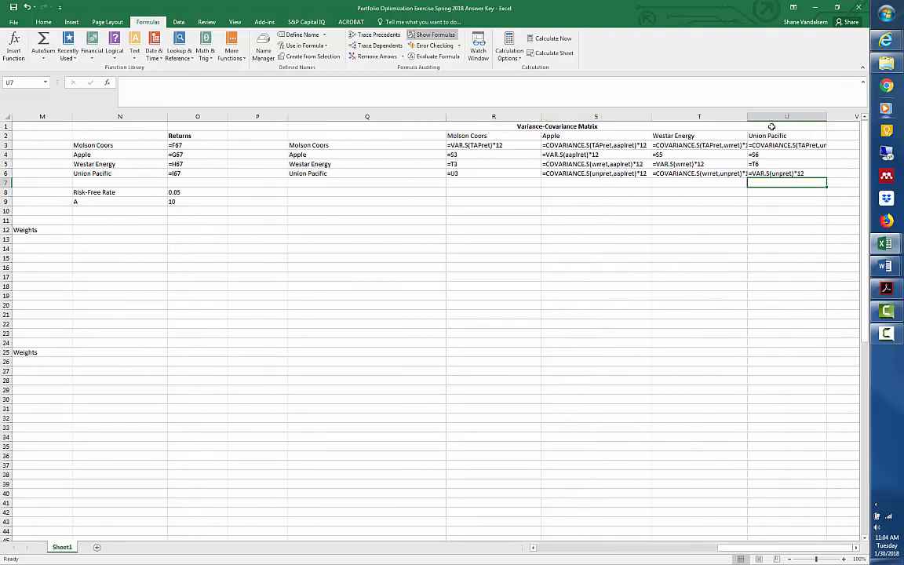
double_click(748, 116)
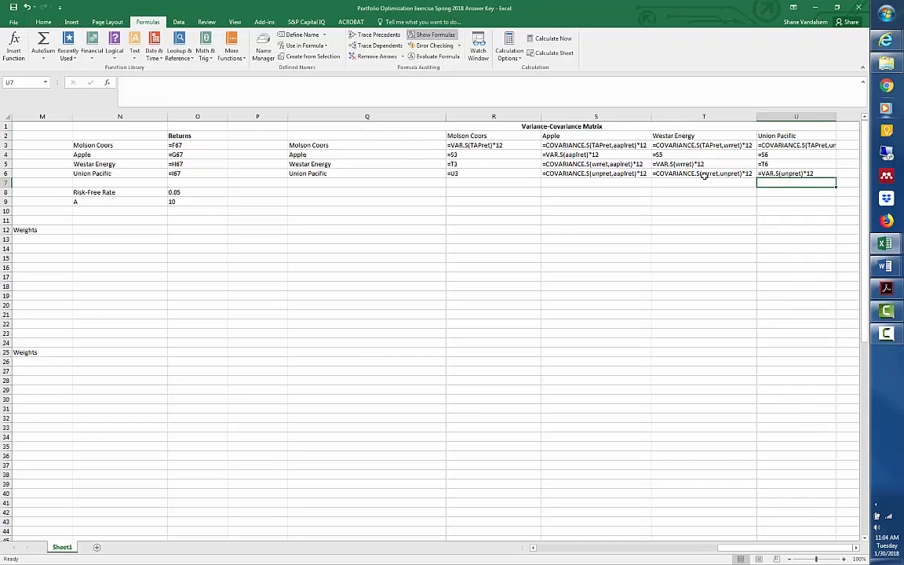
click(424, 37)
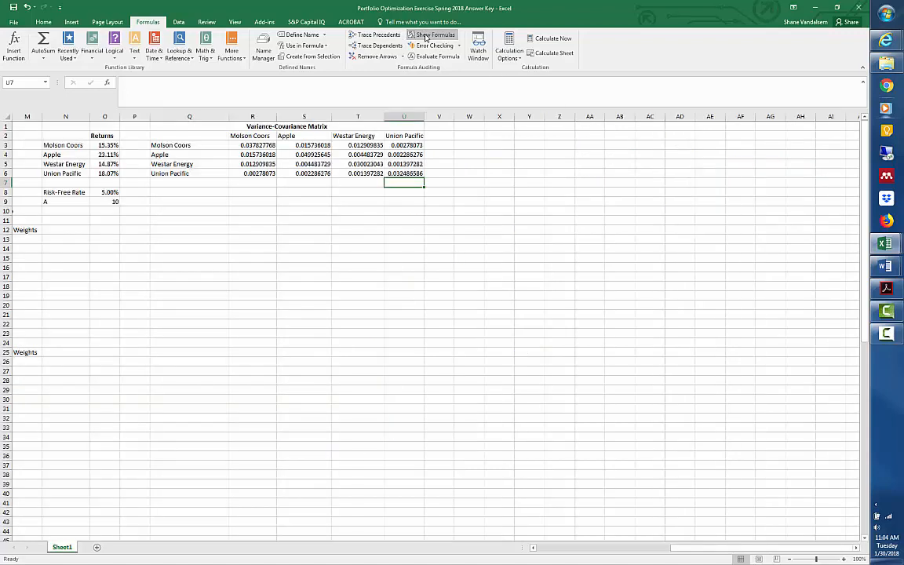
Enter a weight of 0.25 for each of the four stocks in M13:M16 of the Equally-Weighted Portfolio.
click(355, 333)
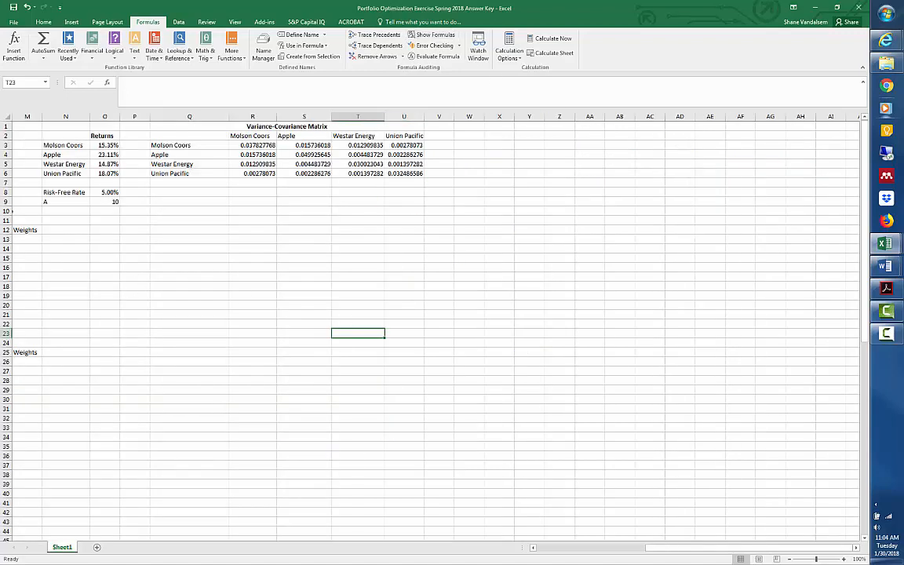
key(Left)
key(Left)
key(Left)
key(Left)
key(Left)
key(Left)
key(Left)
key(Left)
key(Left)
key(Left)
key(Left)
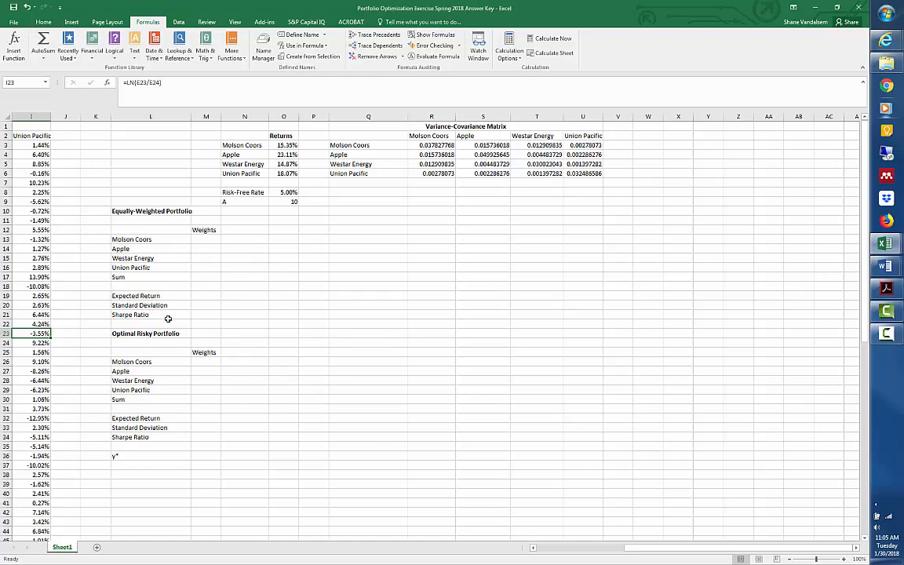
click(204, 240)
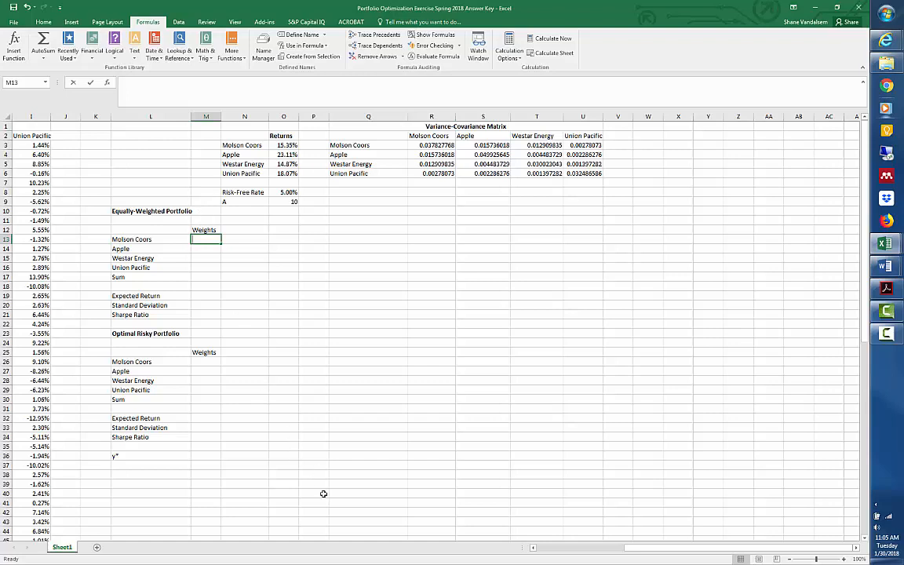
text(.25)
key(Return)
text(.25)
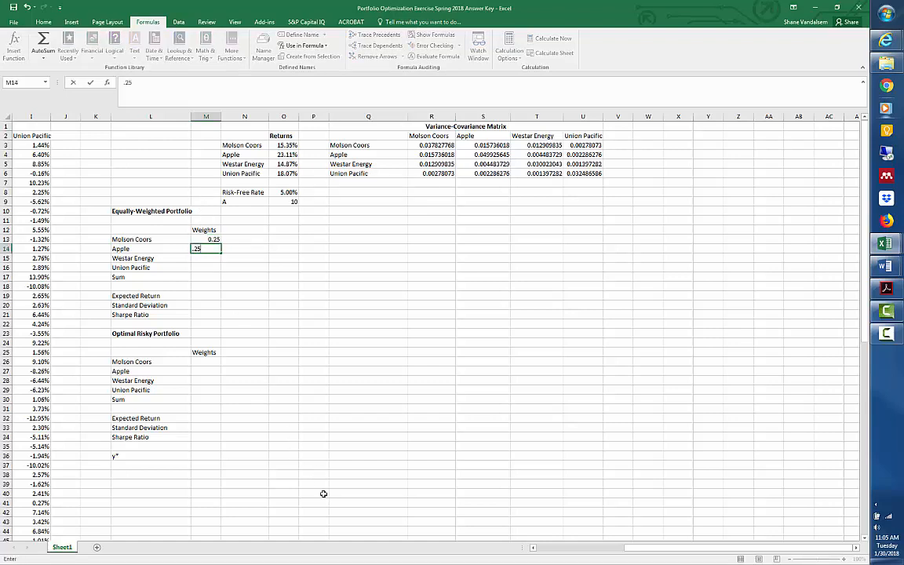
key(Return)
text(.25)
key(Return)
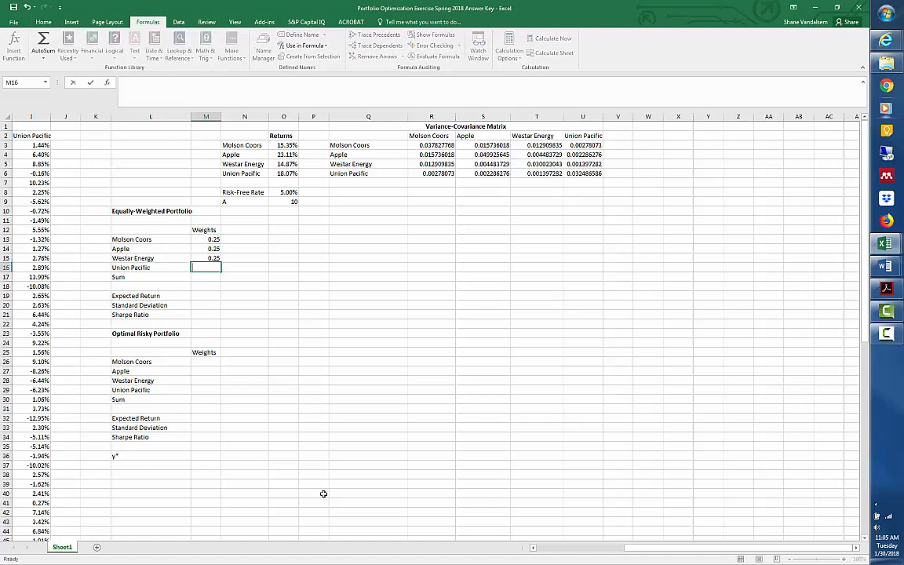
text(.25)
key(Return)
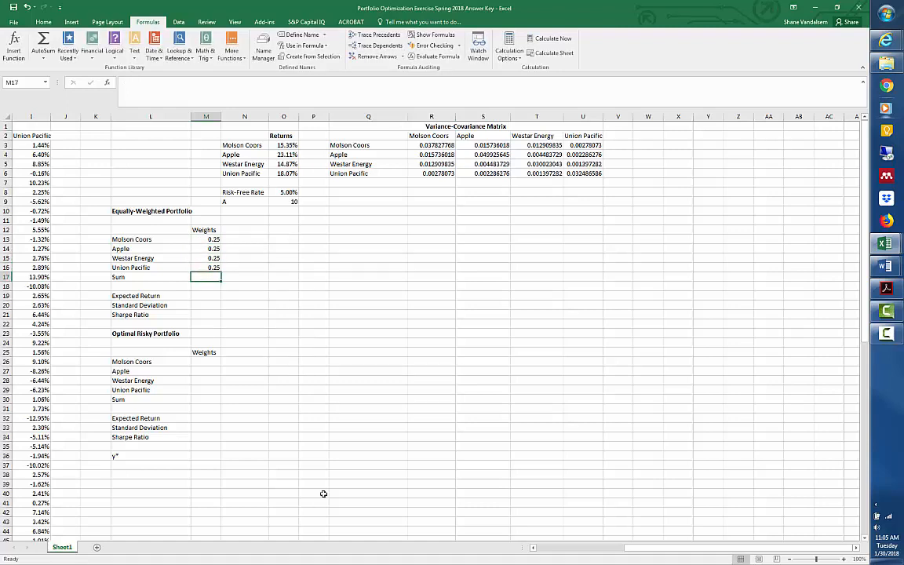
Total the equally-weighted portfolio's weights in M17 with =SUM(M13:M16).
text(=sum()
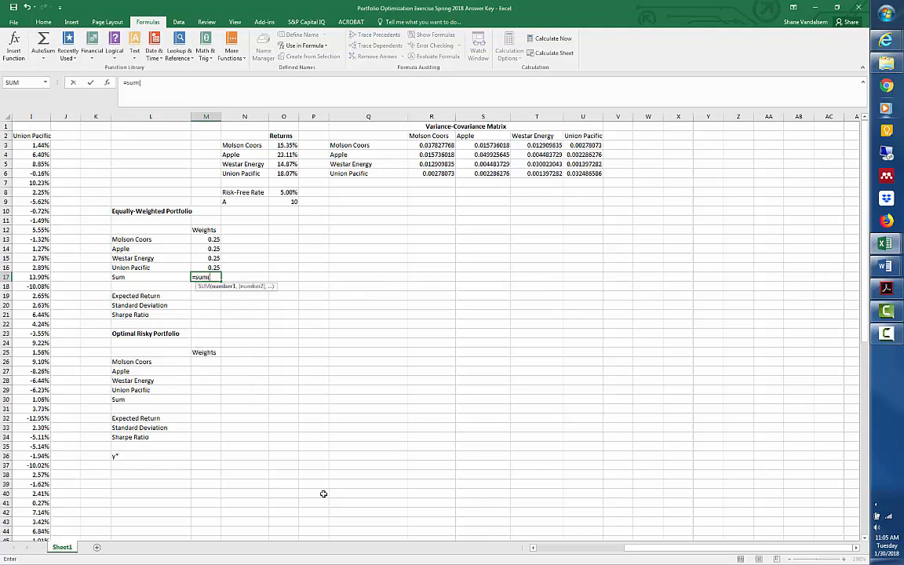
key(Up)
key(shift+Up)
key(shift+Up)
key(shift+Up)
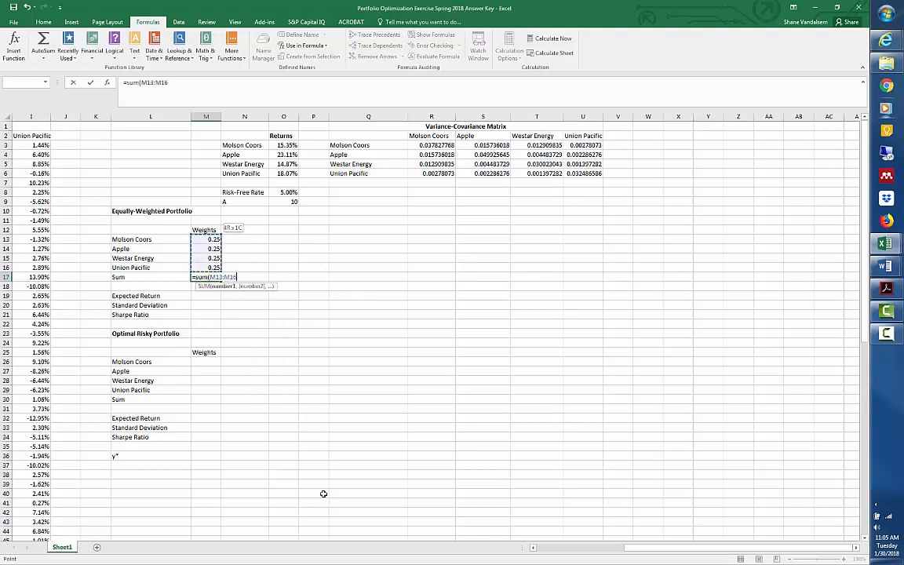
key(Return)
key(Up)
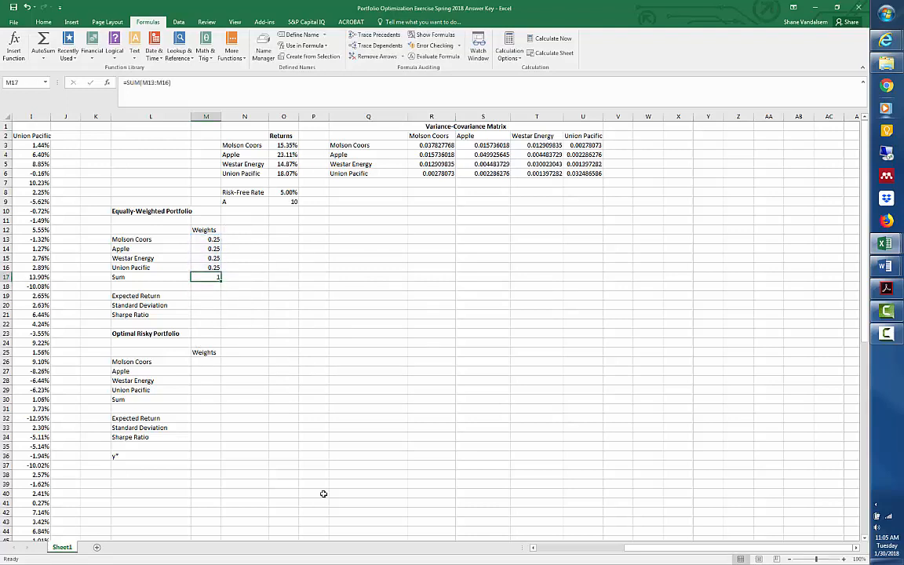
Switch to the Markowitz model document in Word, review the portfolio expected return formula, and move its reduced window off the worksheet.
key(Up)
key(Down)
key(Down)
key(Down)
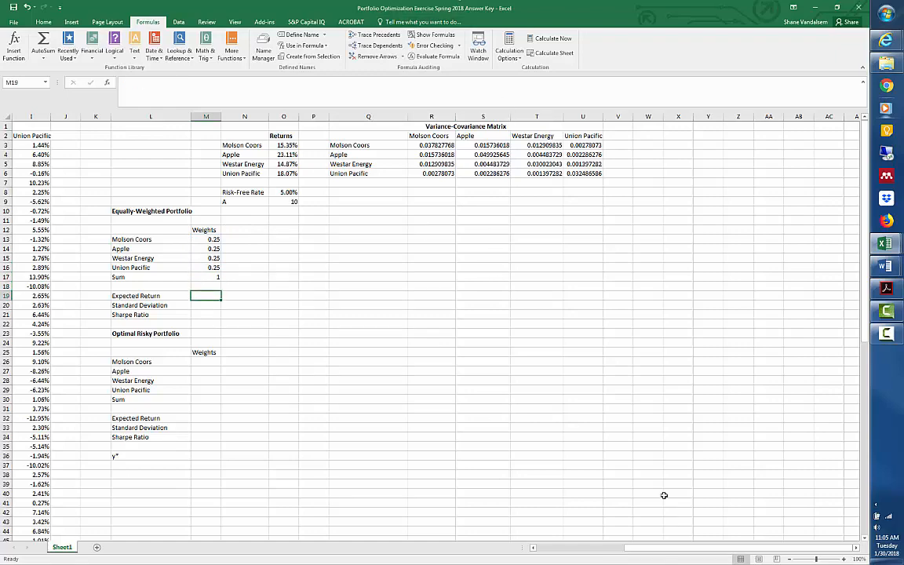
key(alt+Tab)
scroll(432, 322, up, 1)
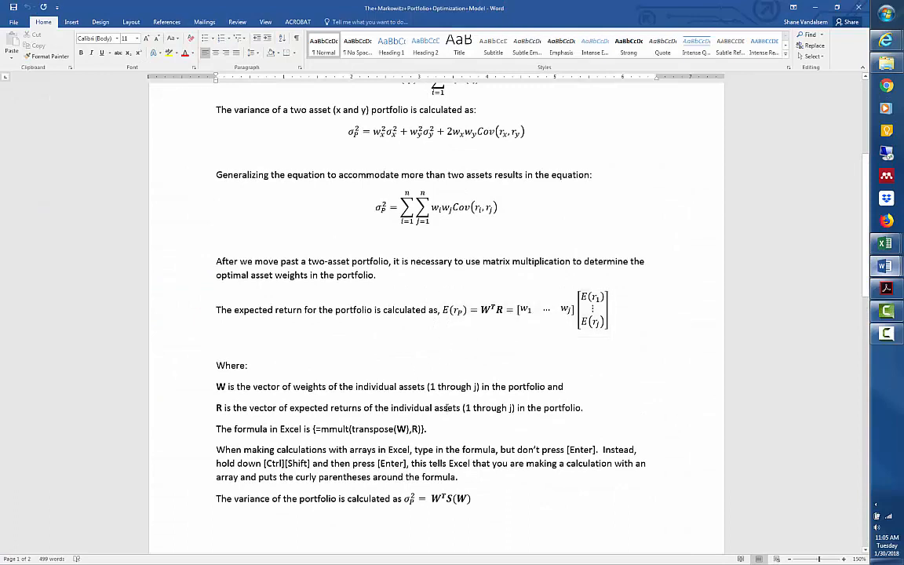
scroll(463, 415, down, 1)
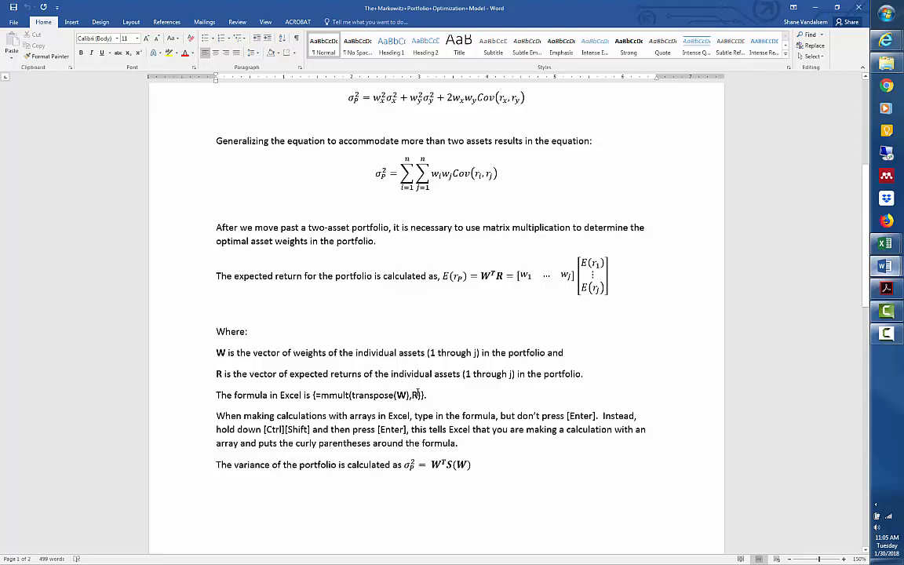
click(837, 9)
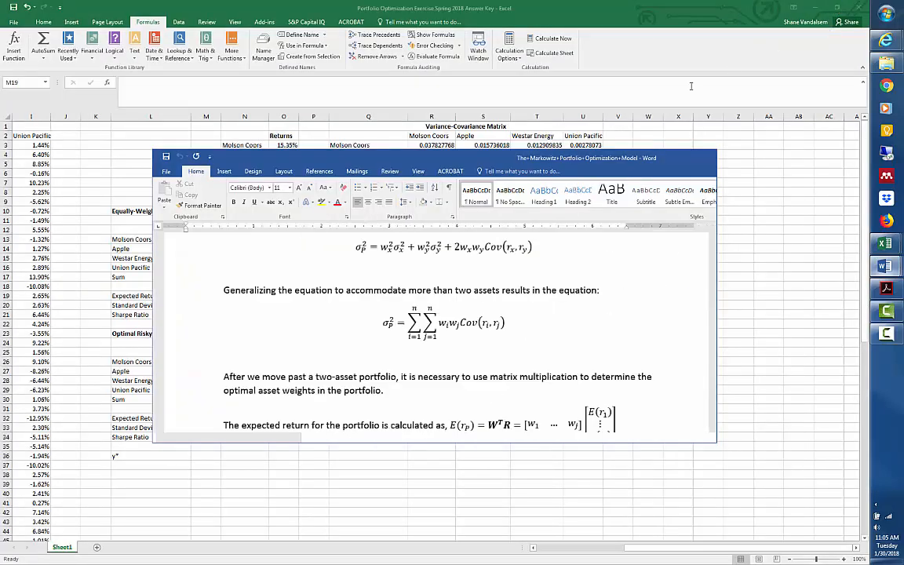
drag(520, 164, 903, 158)
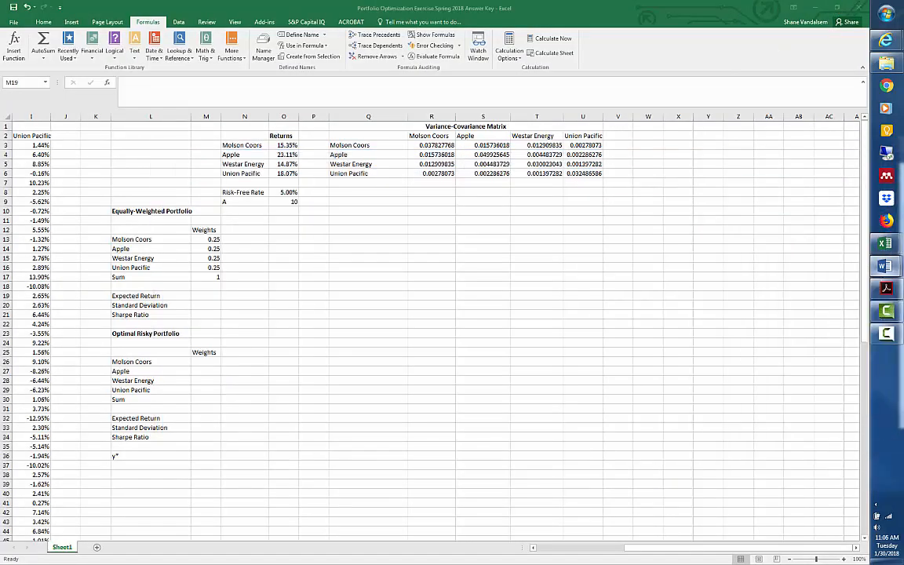
Calculate the equally-weighted portfolio's expected return in M19 with the array formula =MMULT(TRANSPOSE(M13:M16),O3:O6).
click(200, 296)
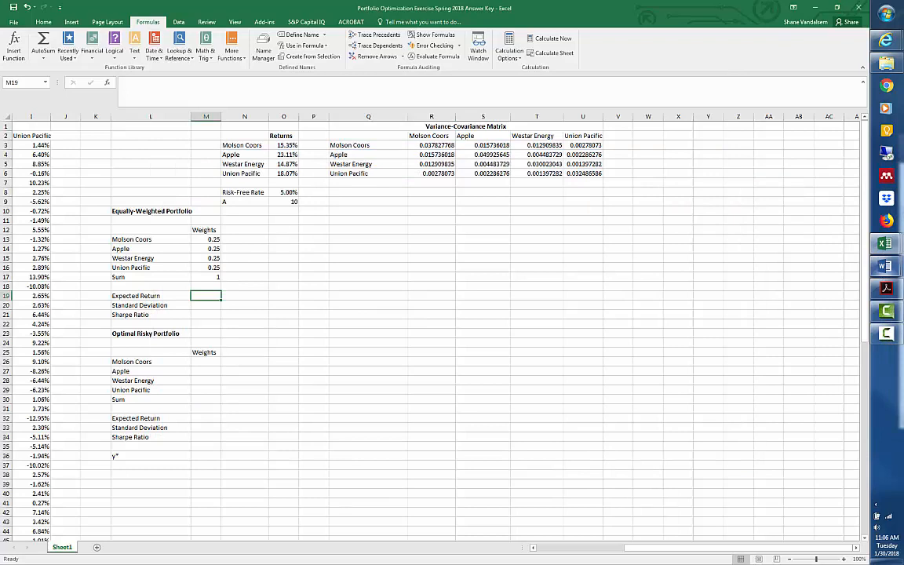
text(=)
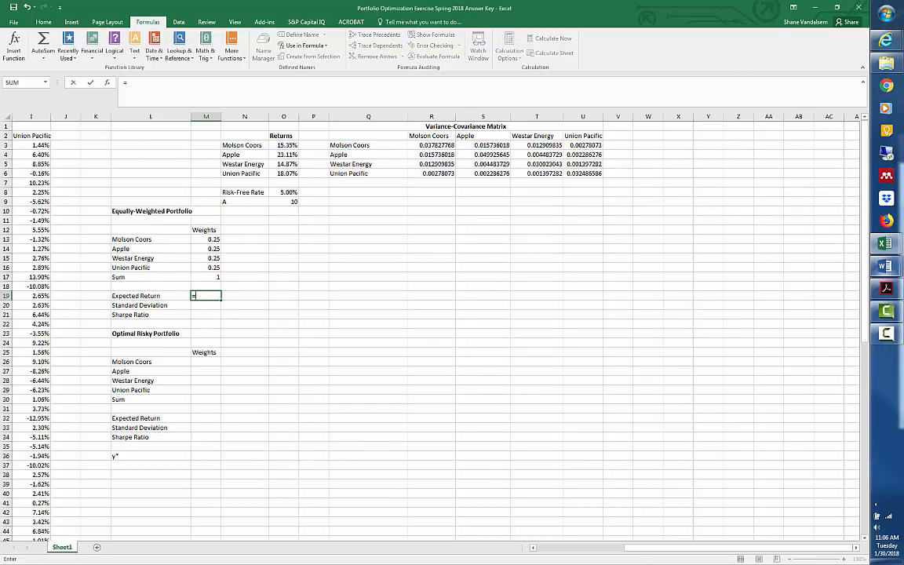
text(mmult()
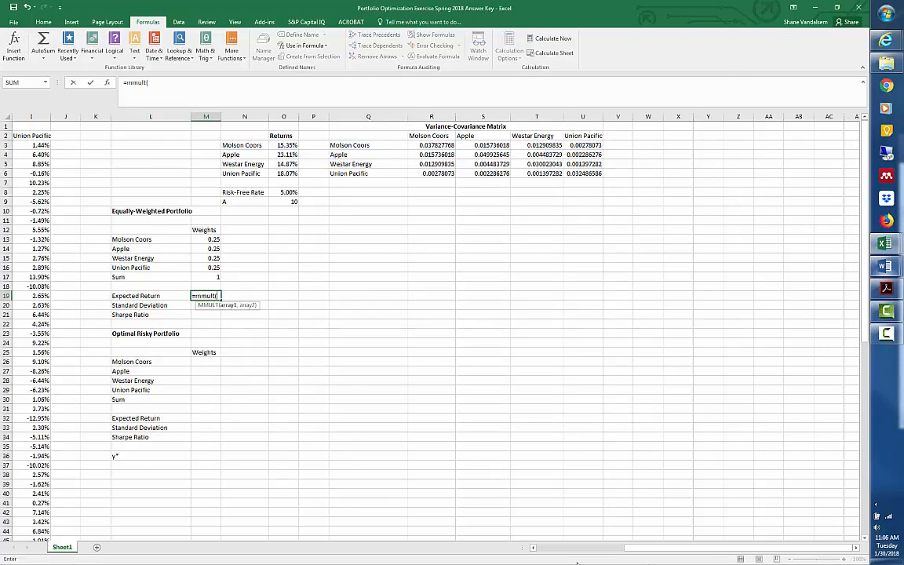
text(transpose()
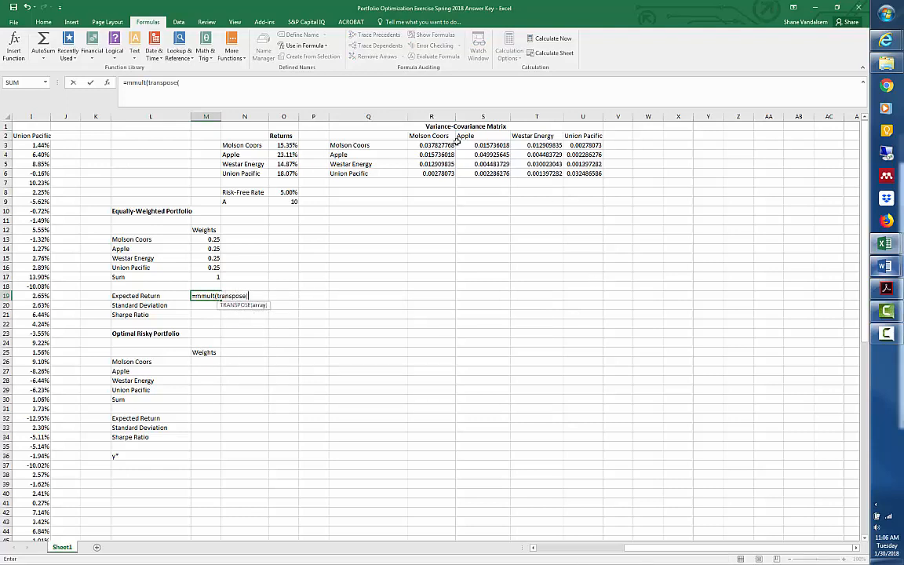
click(210, 240)
drag(213, 248, 213, 267)
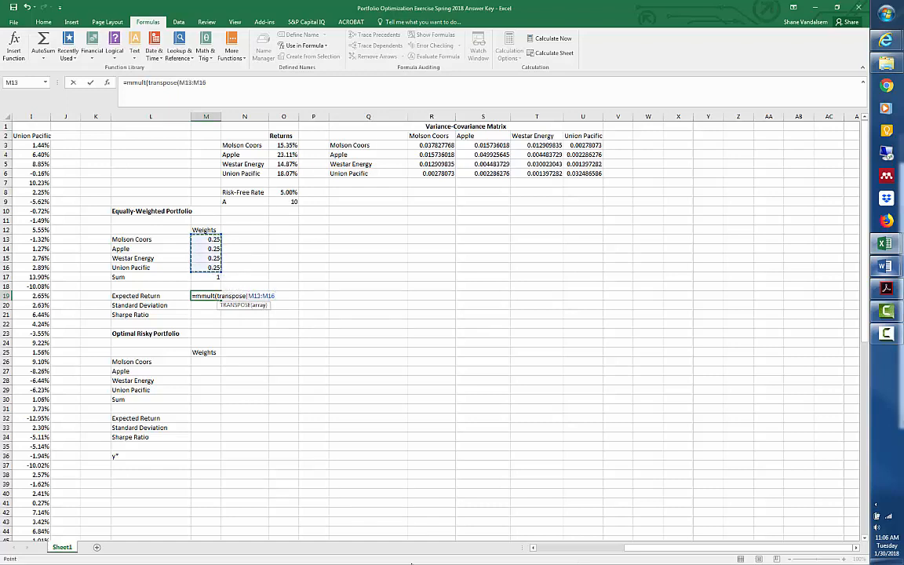
text(),)
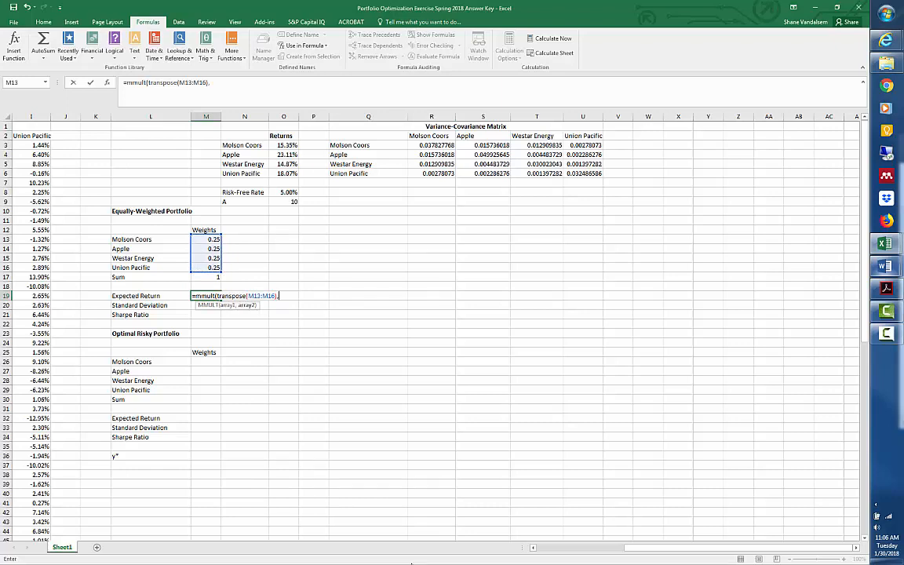
drag(284, 146, 287, 173)
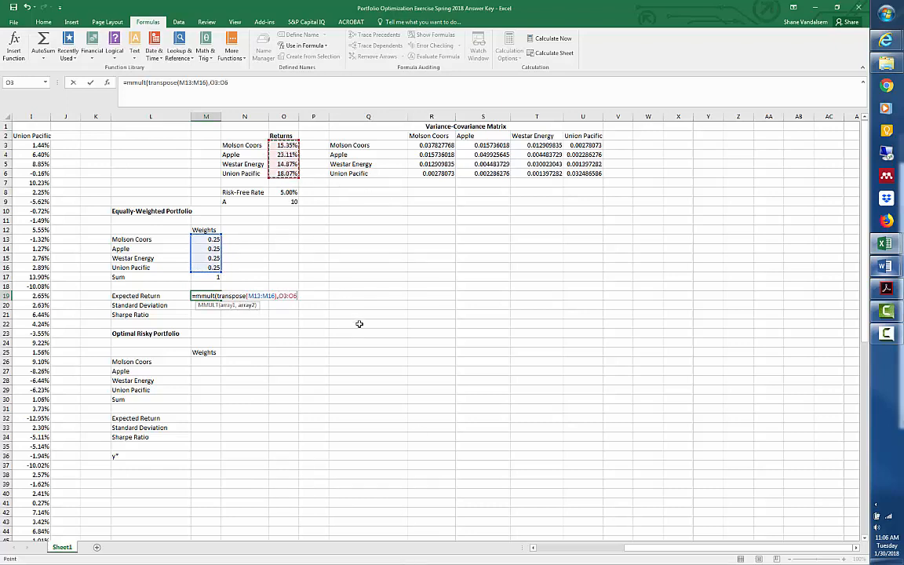
text())
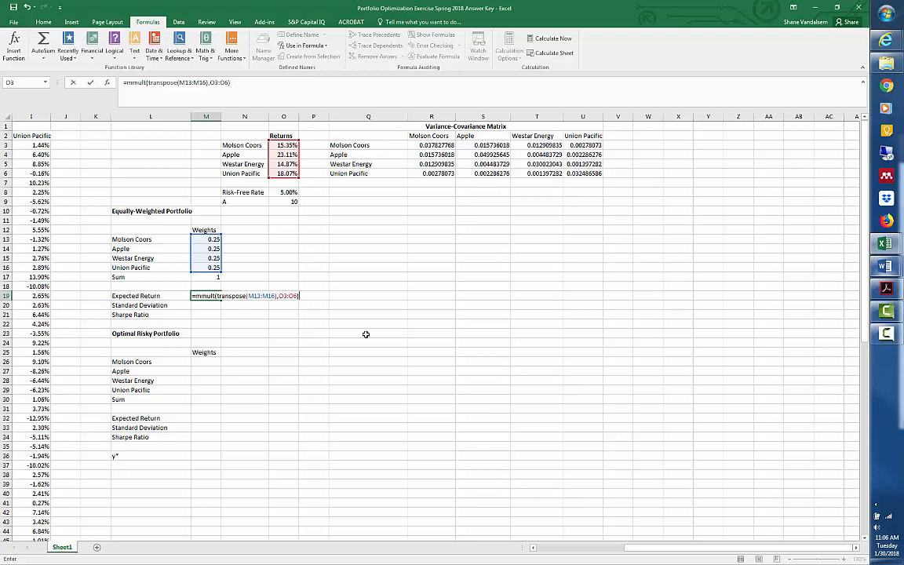
key(ctrl+shift+Return)
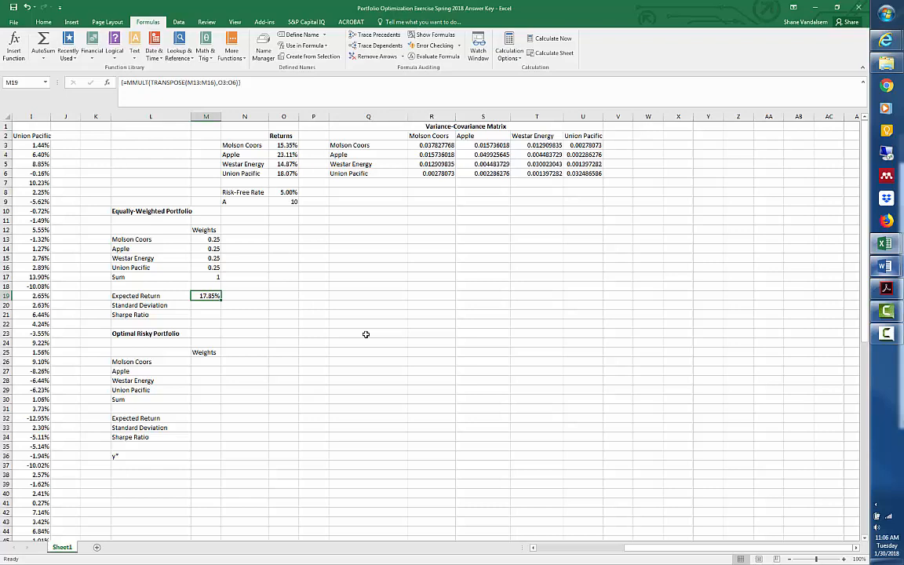
Review the Excel formula for portfolio standard deviation in the Word document and move its window off the worksheet again.
key(Down)
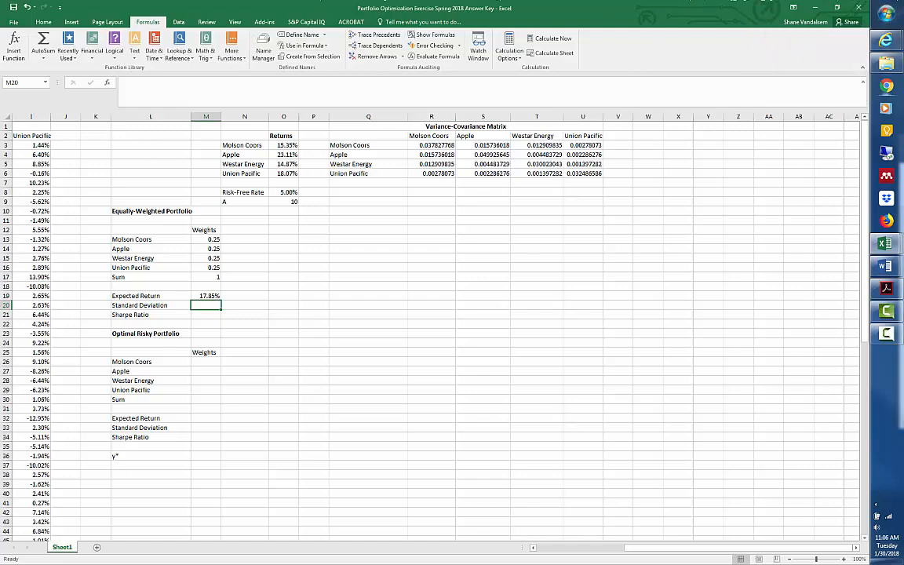
click(886, 266)
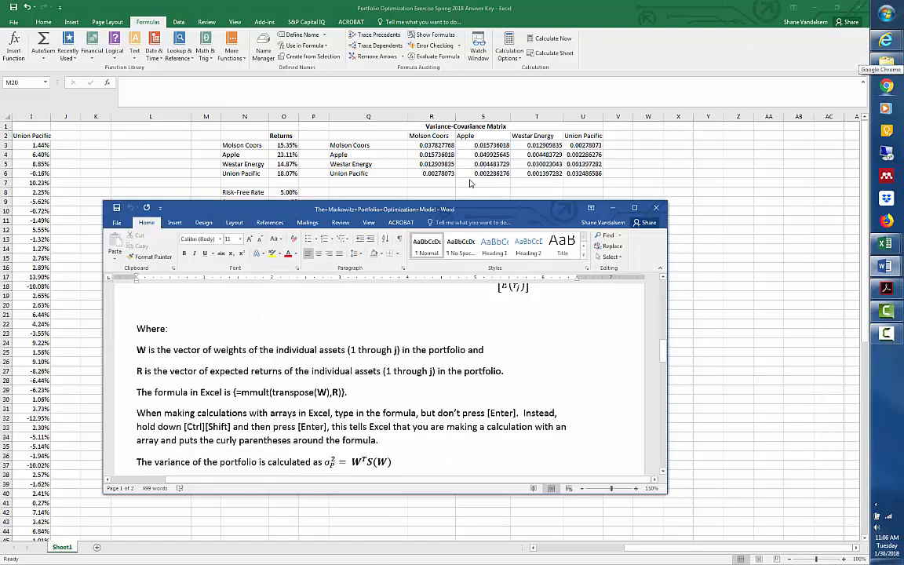
scroll(552, 324, down, 6)
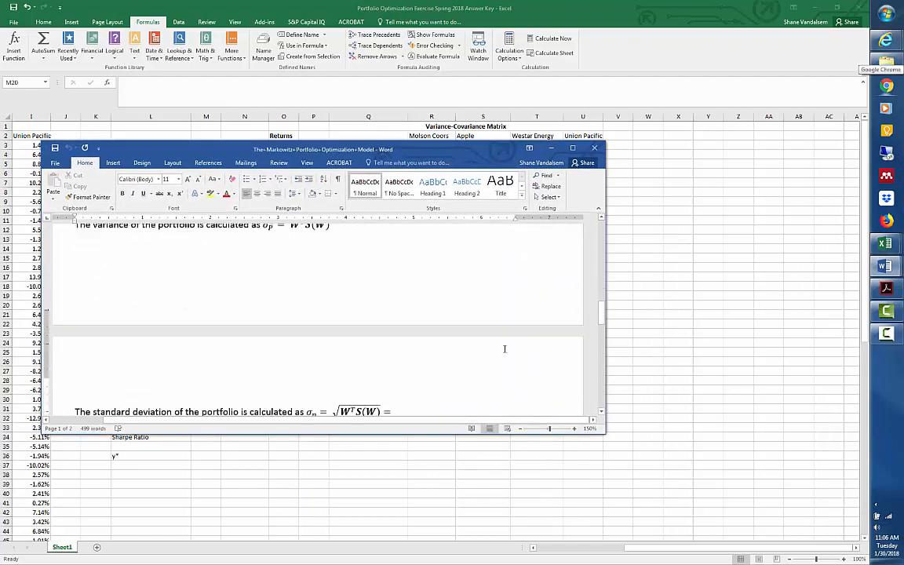
scroll(498, 340, down, 1)
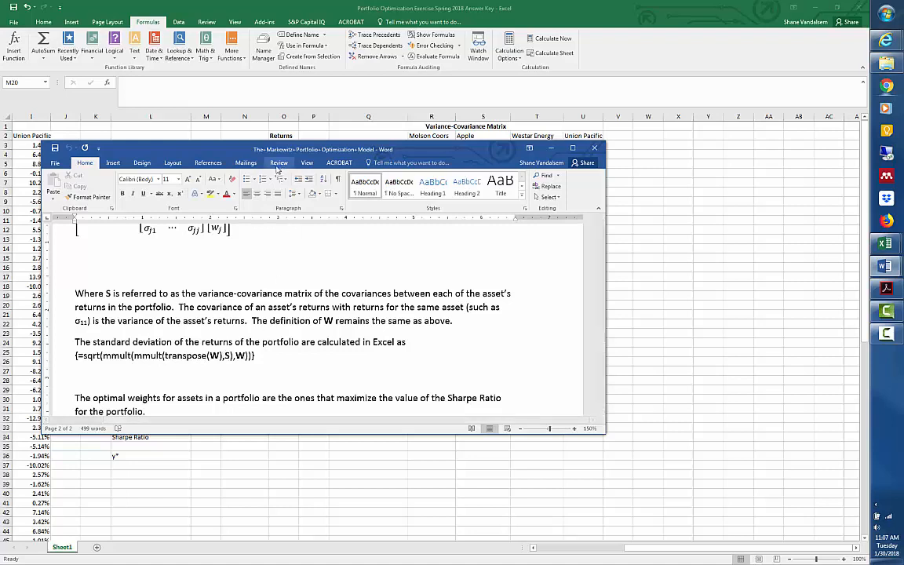
drag(233, 151, 903, 124)
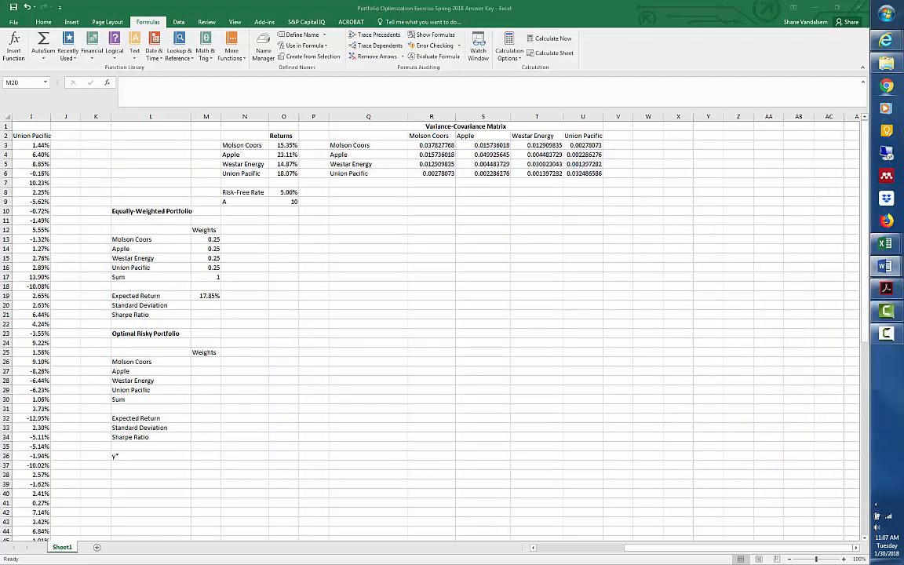
Calculate the equally-weighted portfolio's standard deviation in M20 with the array formula =SQRT(MMULT(MMULT(TRANSPOSE(M13:M16),R3:U6),M13:M16)).
click(206, 305)
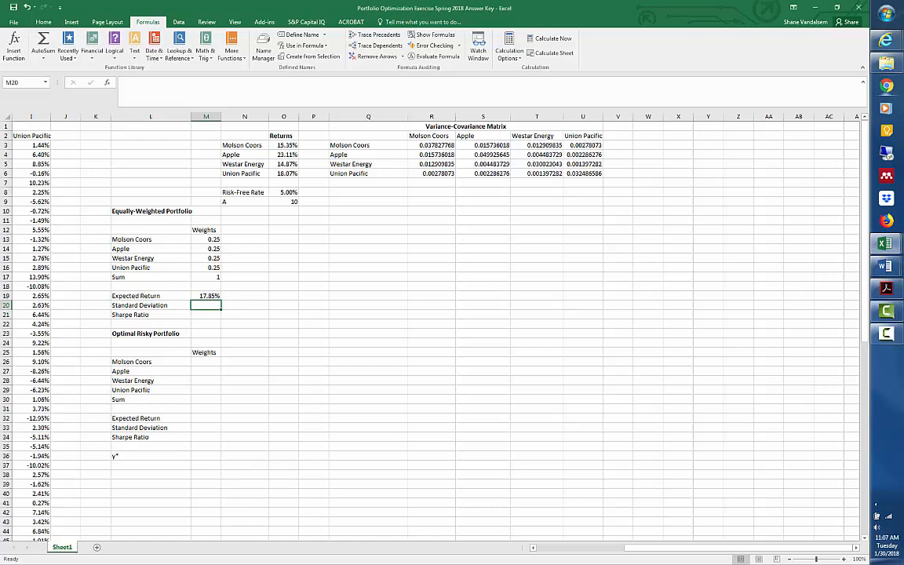
text(=)
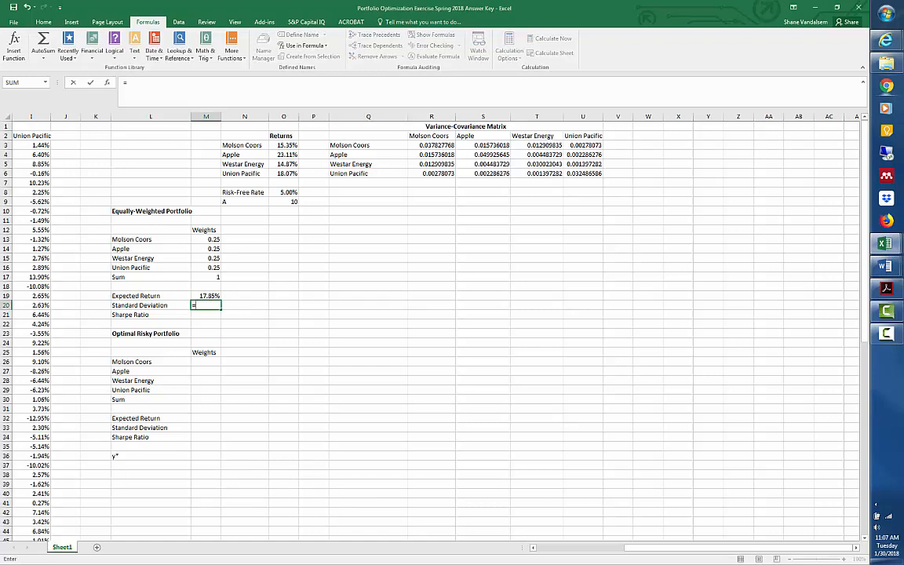
text(sqrt)
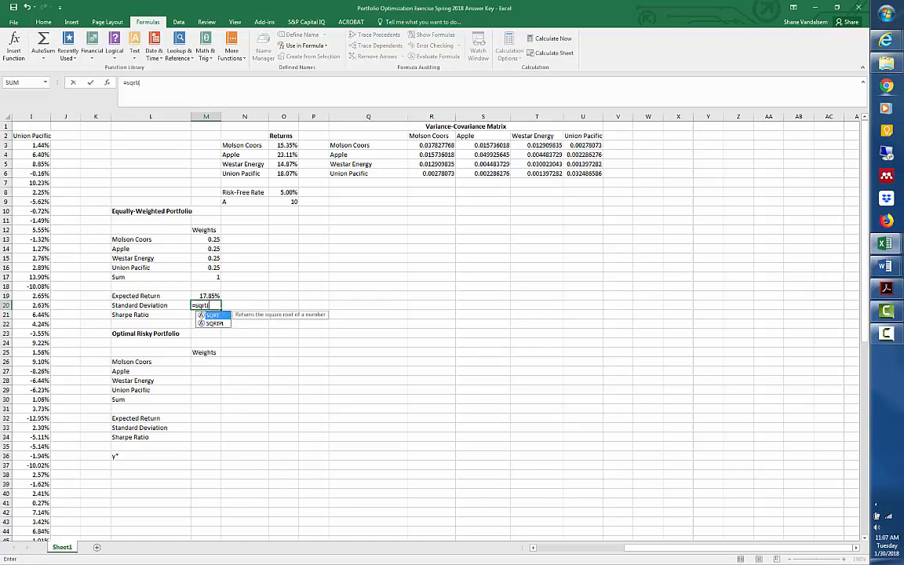
text((mmult)
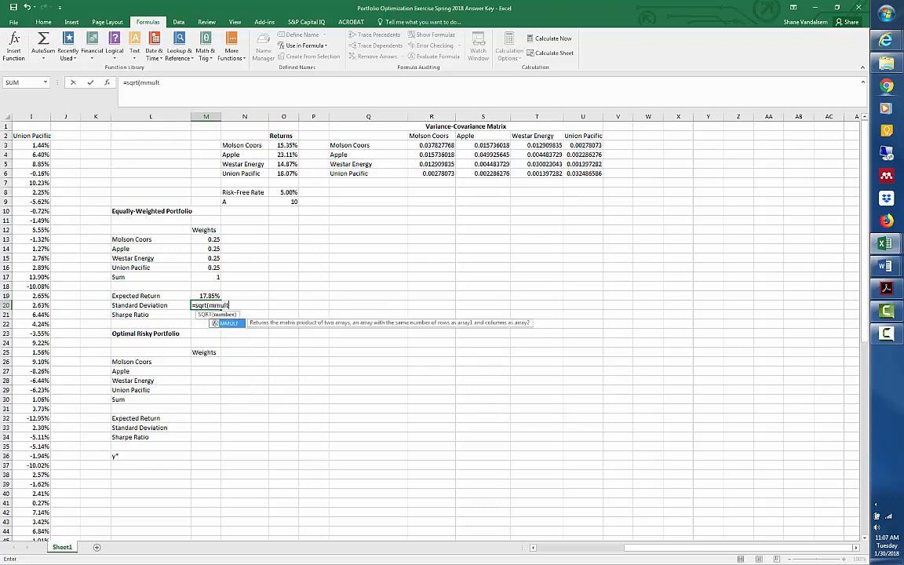
text((mmult(tr)
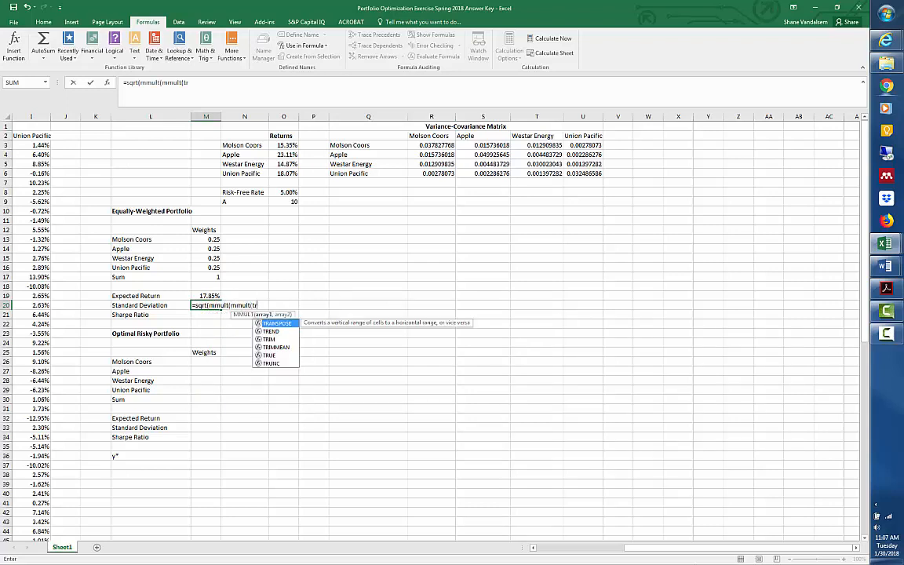
text(anspo)
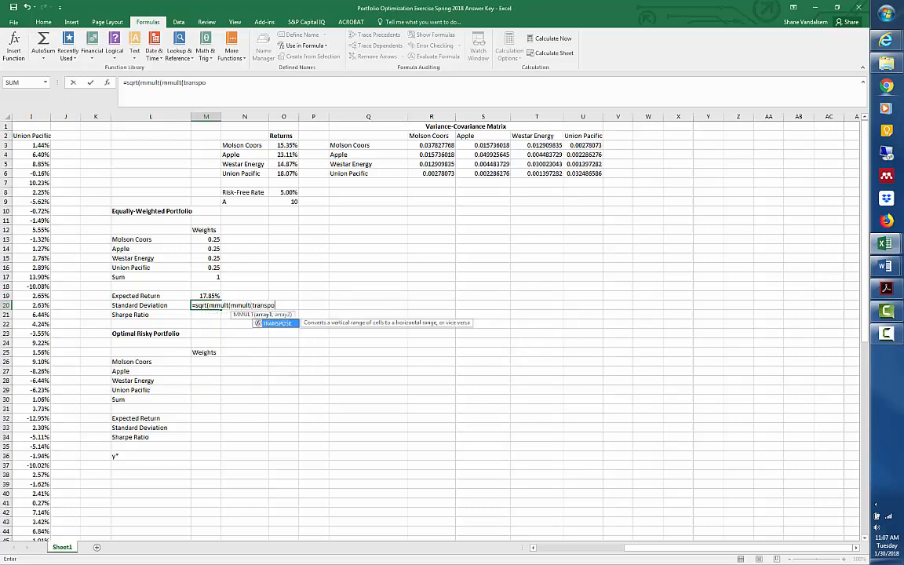
text(se()
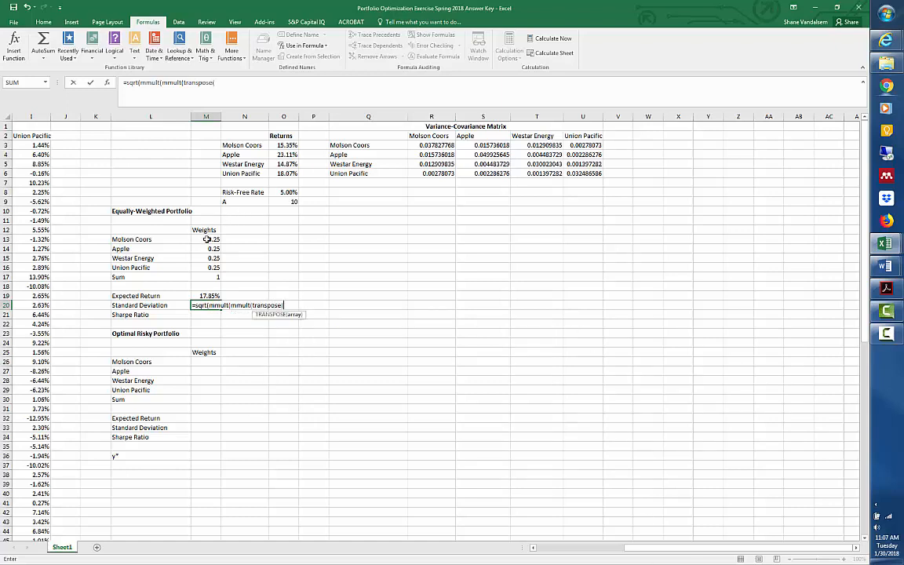
drag(208, 239, 207, 269)
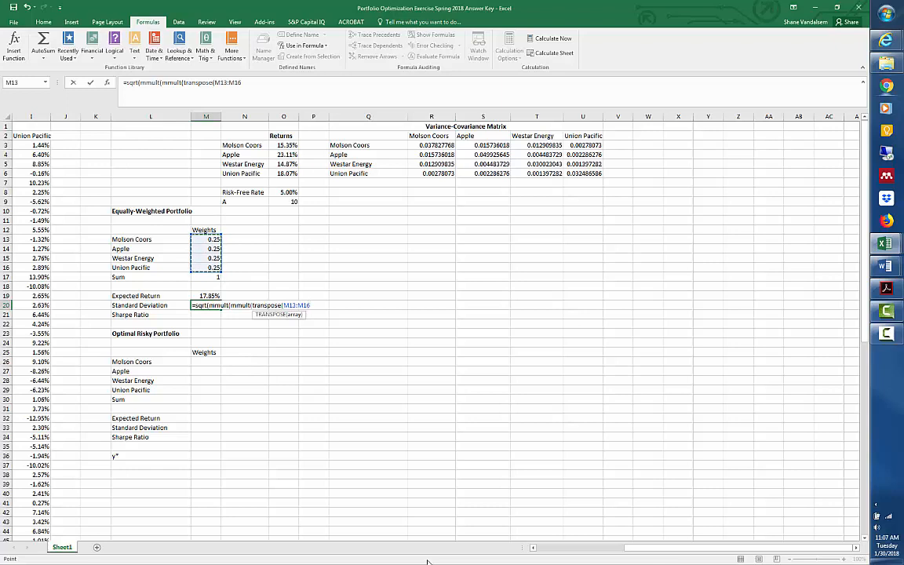
text(),)
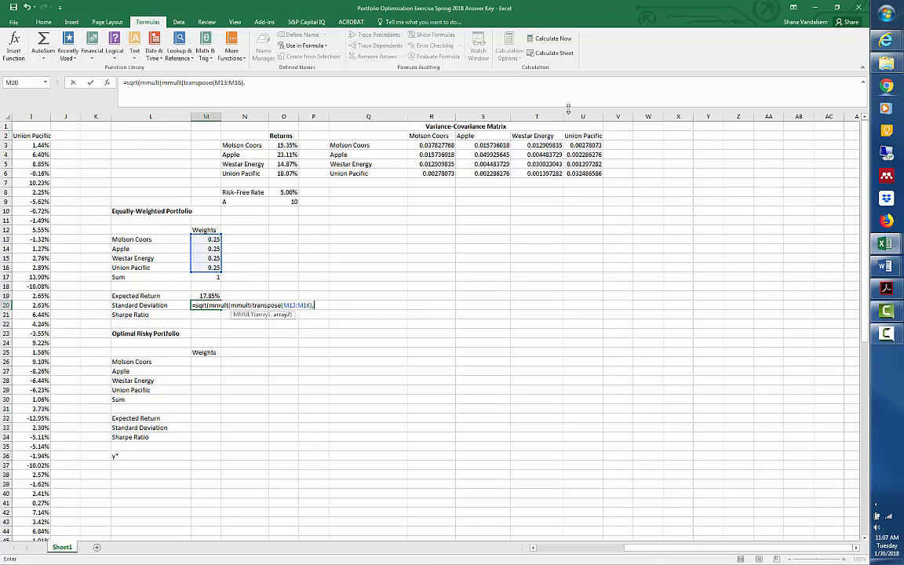
click(440, 143)
drag(441, 143, 582, 174)
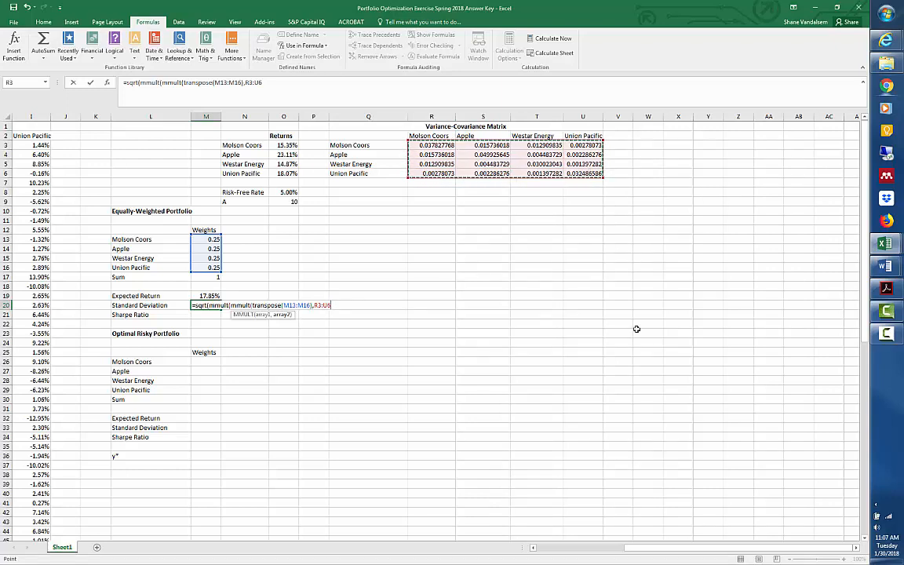
text(),)
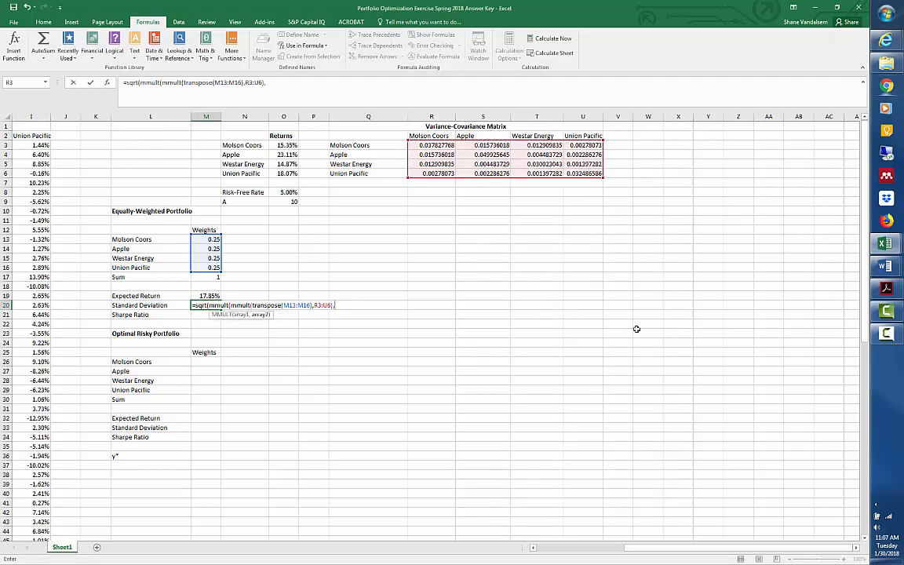
drag(208, 240, 214, 274)
text())
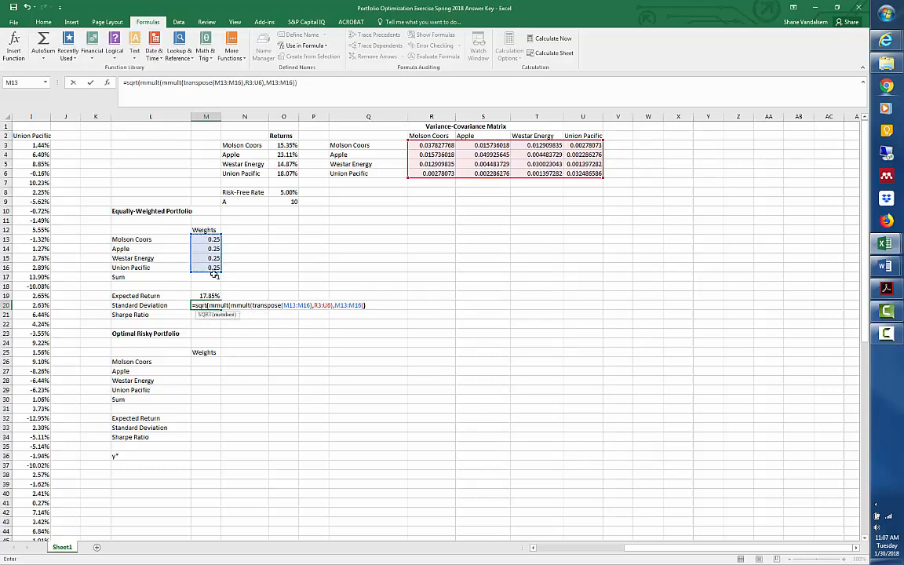
text())
key(ctrl+shift+Return)
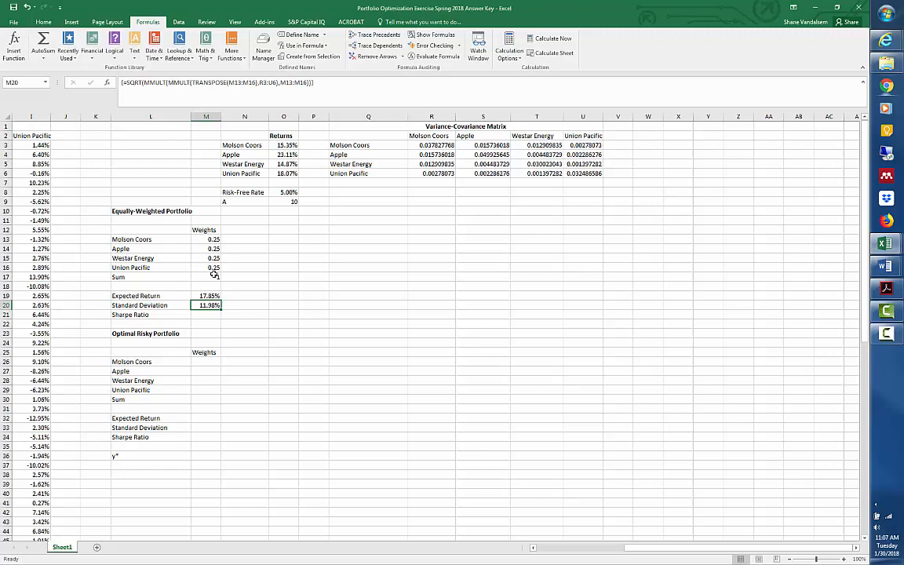
Calculate the equally-weighted portfolio's Sharpe ratio in M21 with =(M19-O8)/M20, using the risk-free rate in O8.
key(Down)
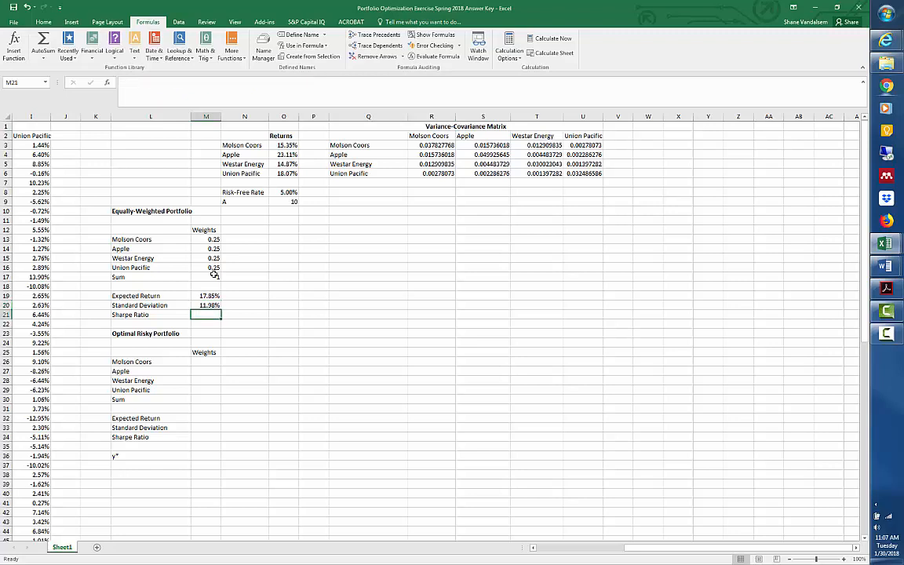
text(=()
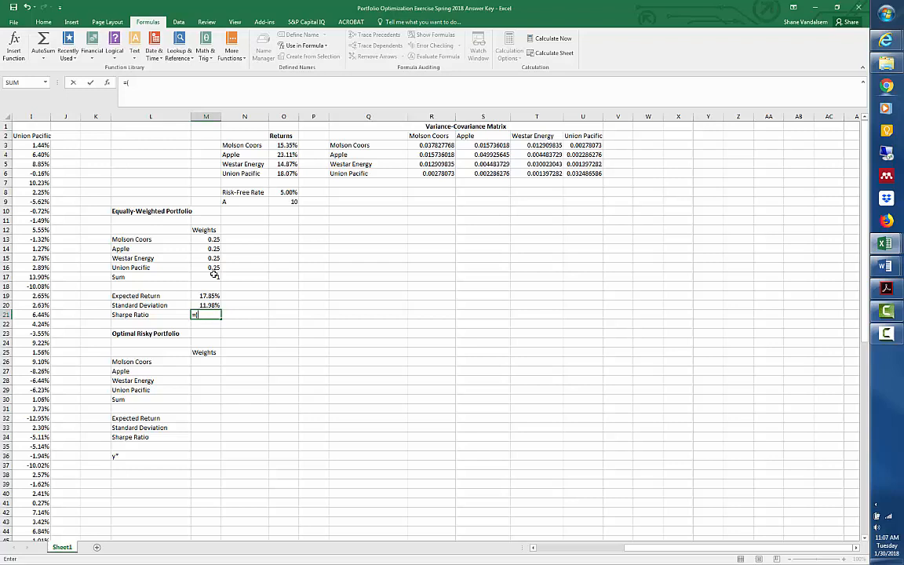
key(Up)
key(Up)
text(-)
key(Up)
key(Up)
key(Up)
key(Up)
key(Up)
key(Up)
key(Up)
key(Up)
key(Up)
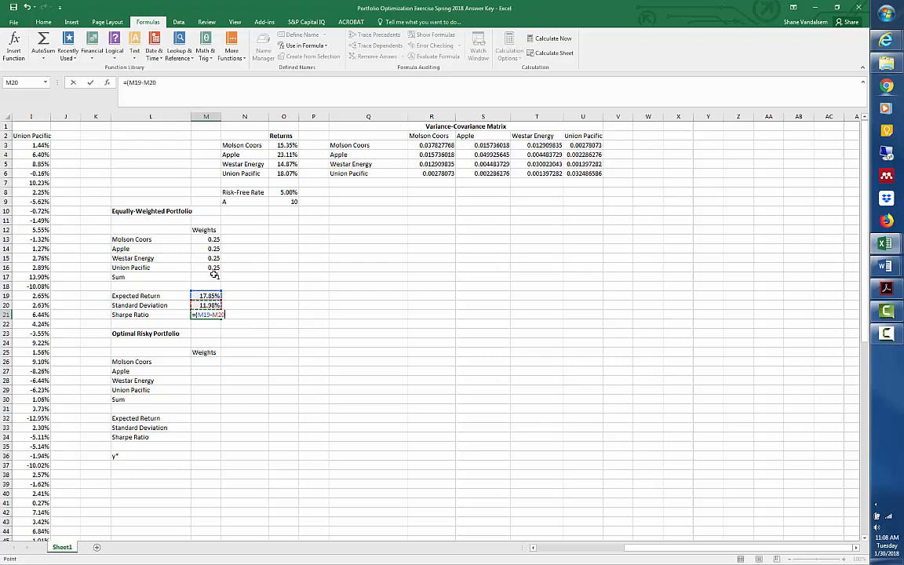
key(Up)
key(Up)
key(Up)
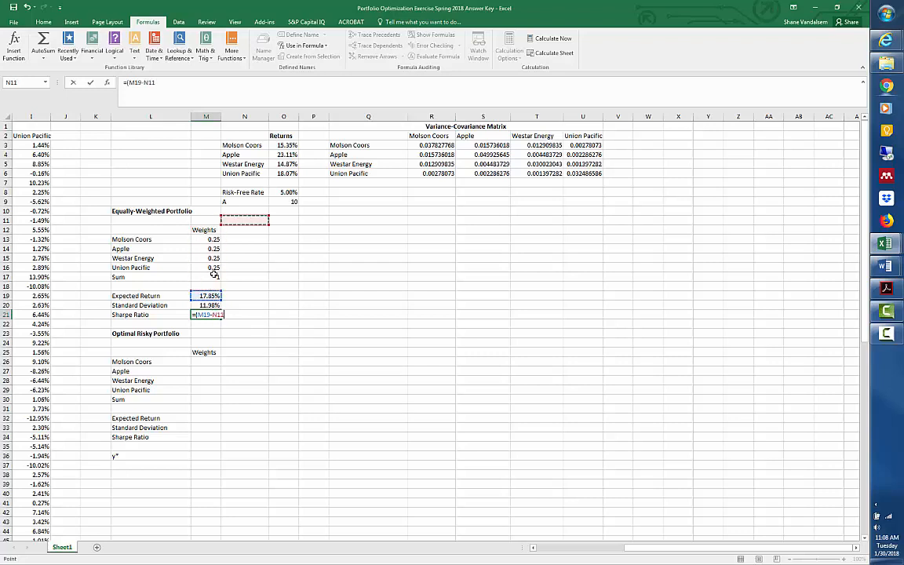
key(Right)
key(Right)
key(Up)
text())
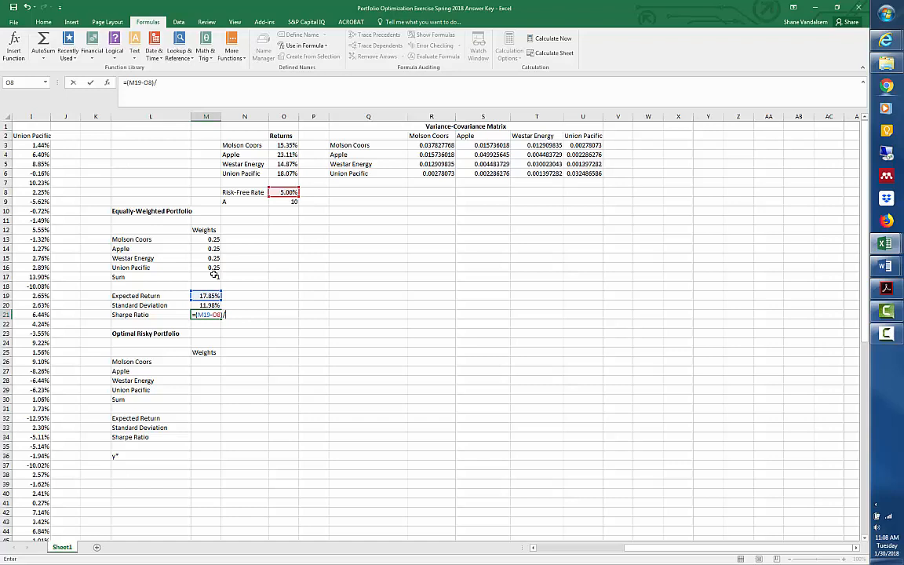
text(/)
key(Up)
key(ctrl+Return)
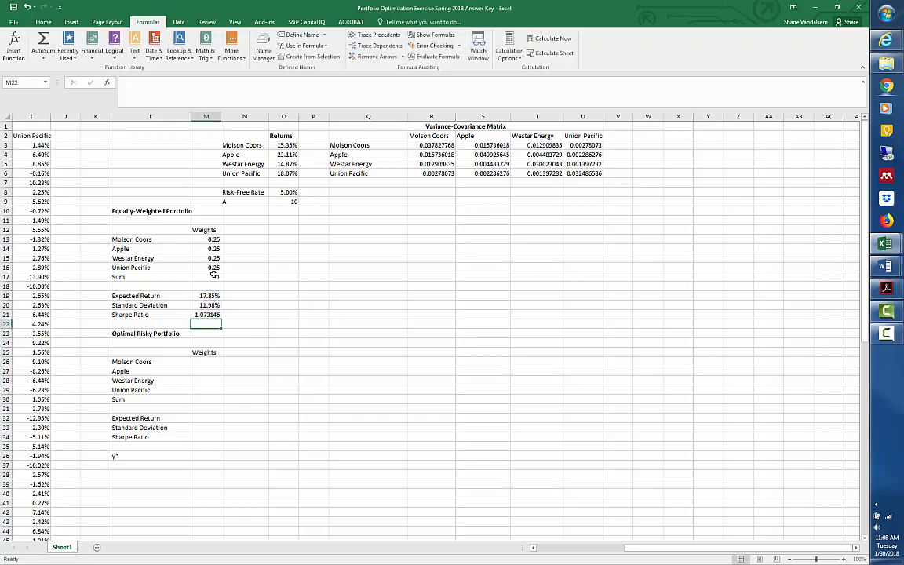
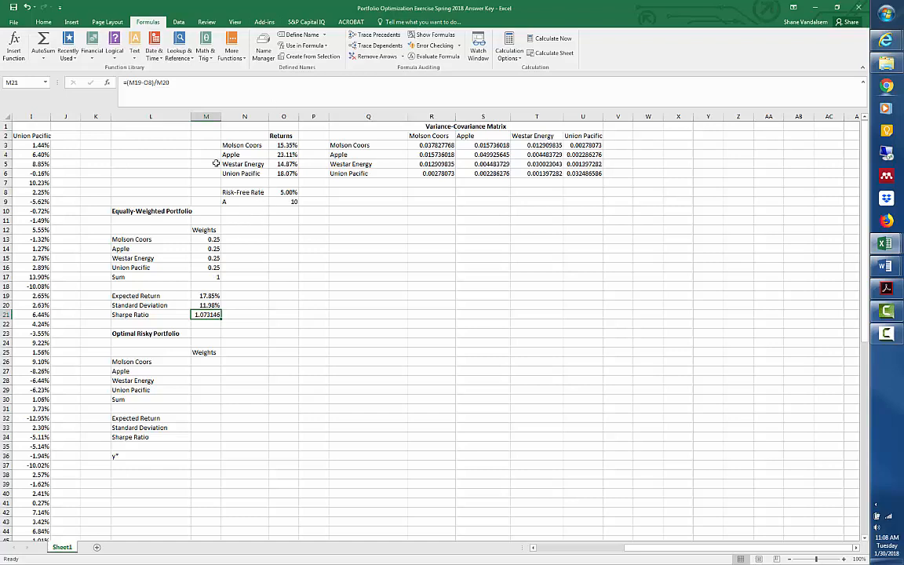
Enter a starting weight of 0.25 for each of the four stocks in the Optimal Risky Portfolio, cells M26 to M29.
click(209, 361)
text(0.25)
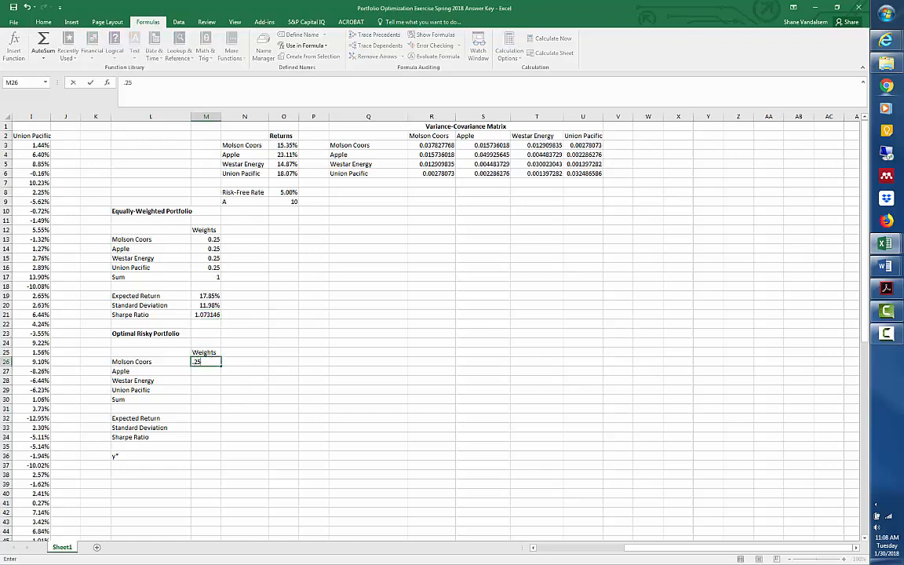
key(Down)
text(.25)
key(Return)
key(Down)
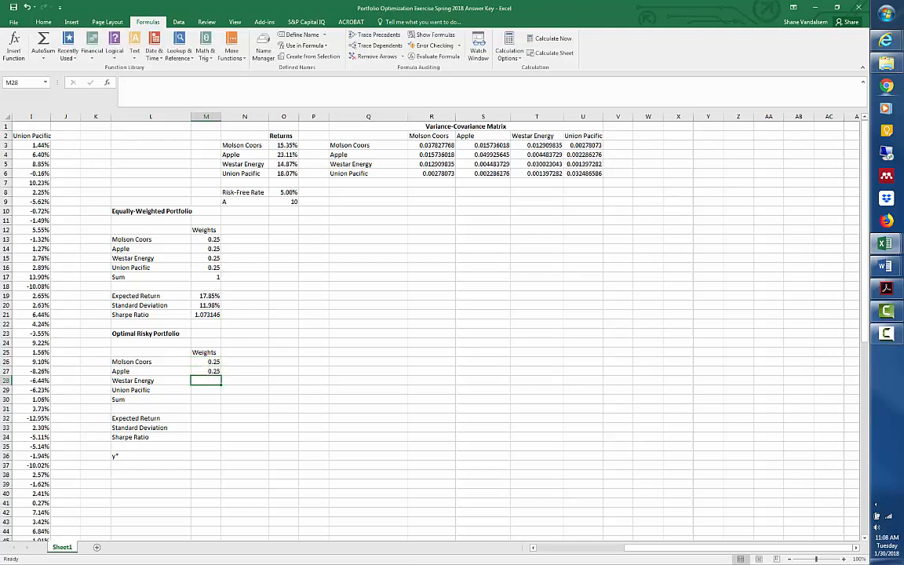
text(.25)
key(Return)
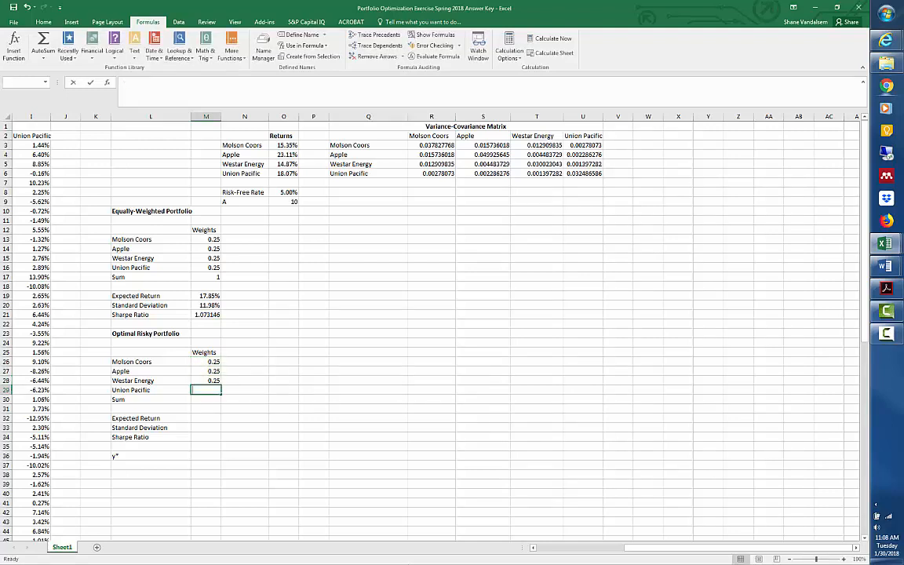
text(.25)
key(Return)
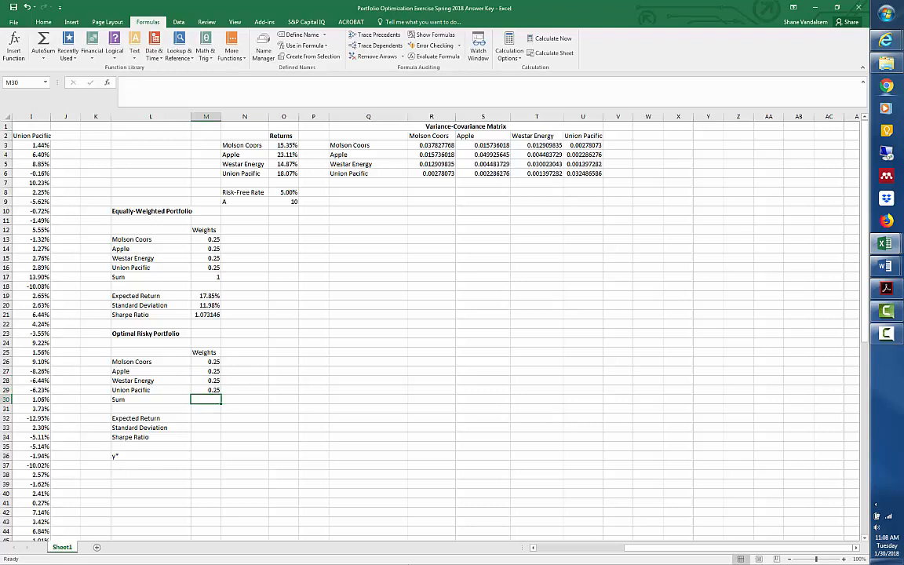
Total the Optimal Risky Portfolio weights in M30 with =SUM(M26:M29).
text(=)
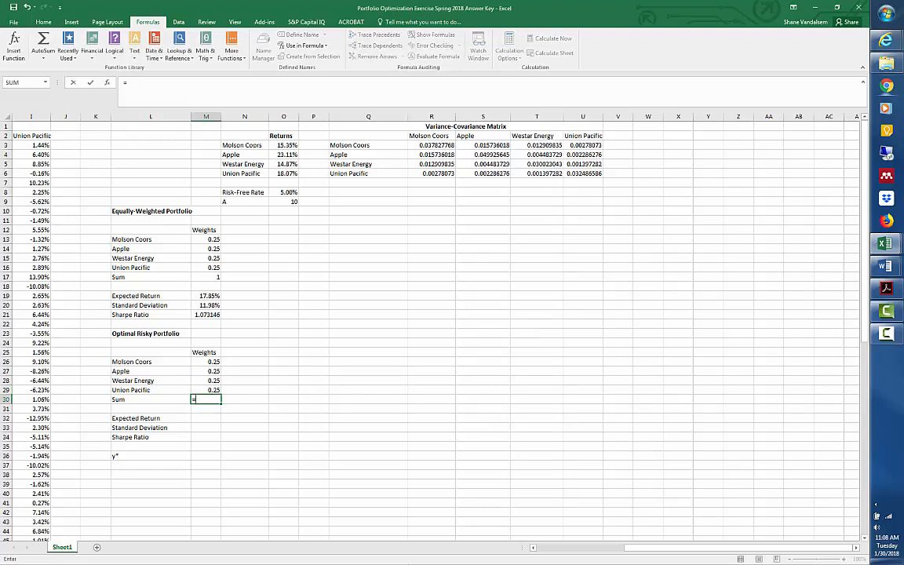
text(sum()
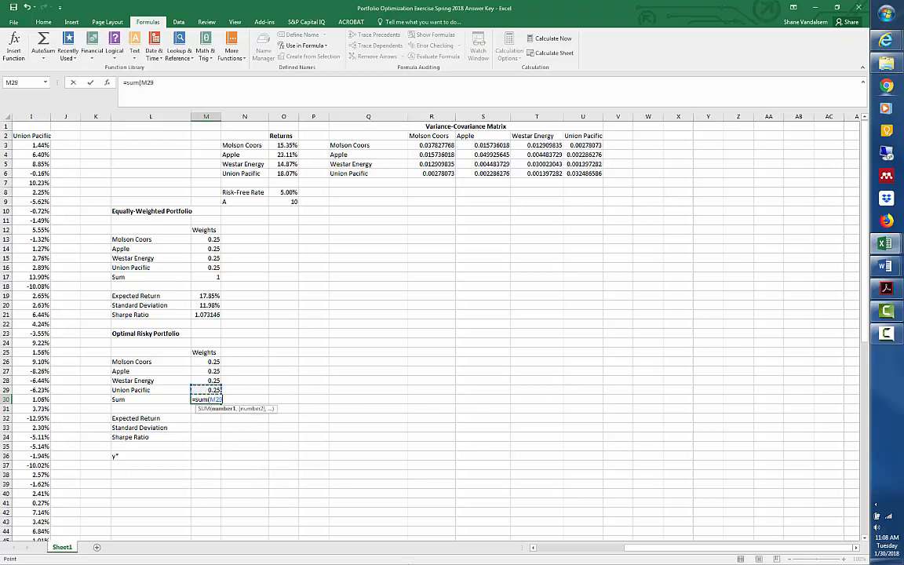
mouse_move(205, 372)
mouse_down()
mouse_move(205, 390)
mouse_move(206, 353)
mouse_move(206, 361)
mouse_up()
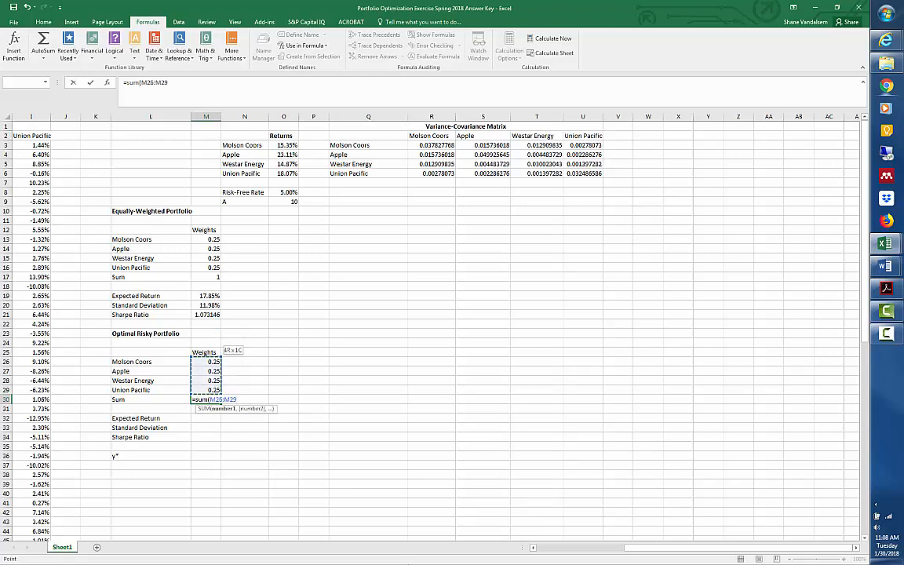
text())
key(Return)
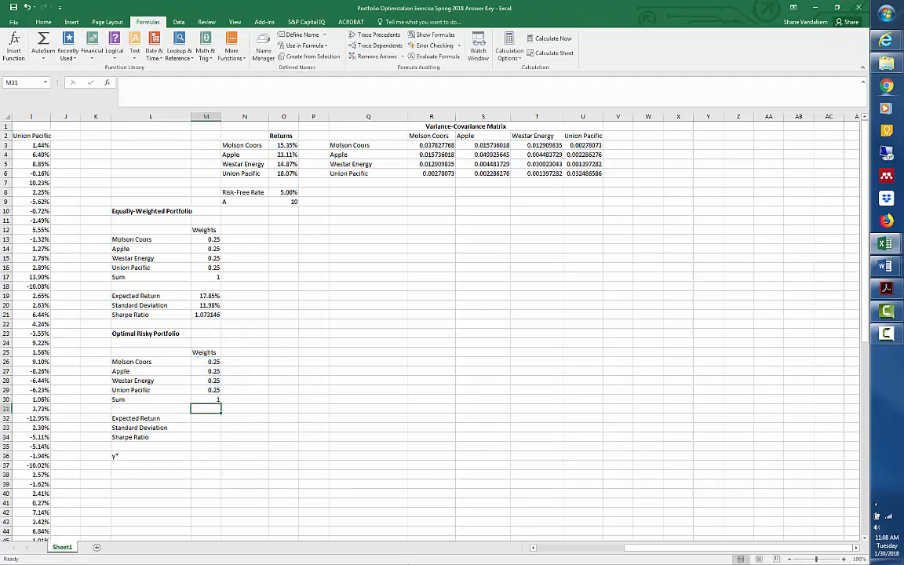
key(Up)
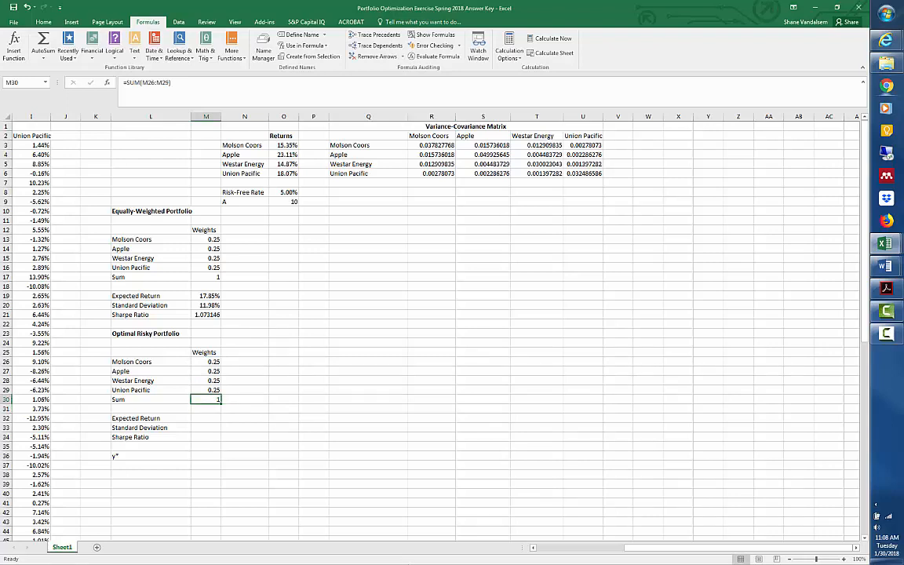
Calculate the Optimal Risky Portfolio's expected return in M32 with the array formula =MMULT(TRANSPOSE(M26:M29),O3:O6).
click(208, 417)
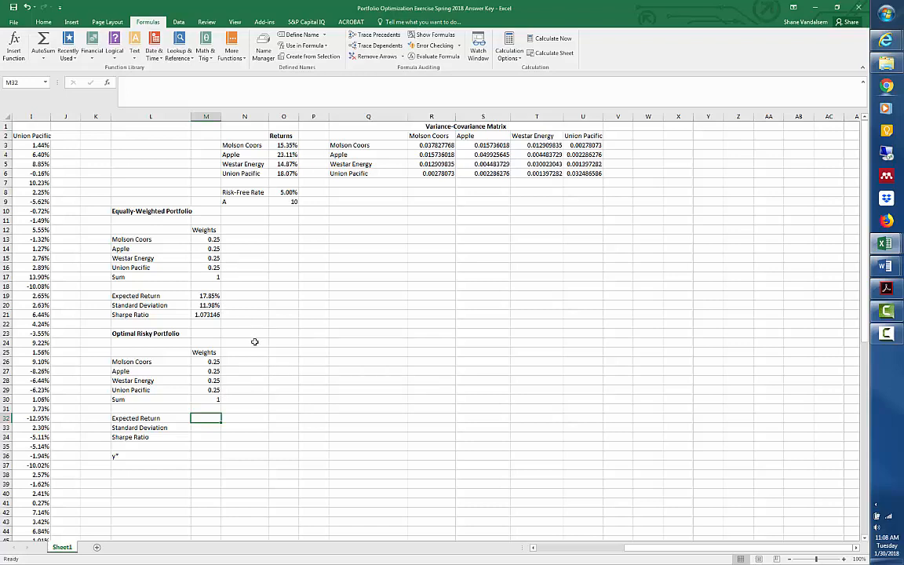
text(=mmult)
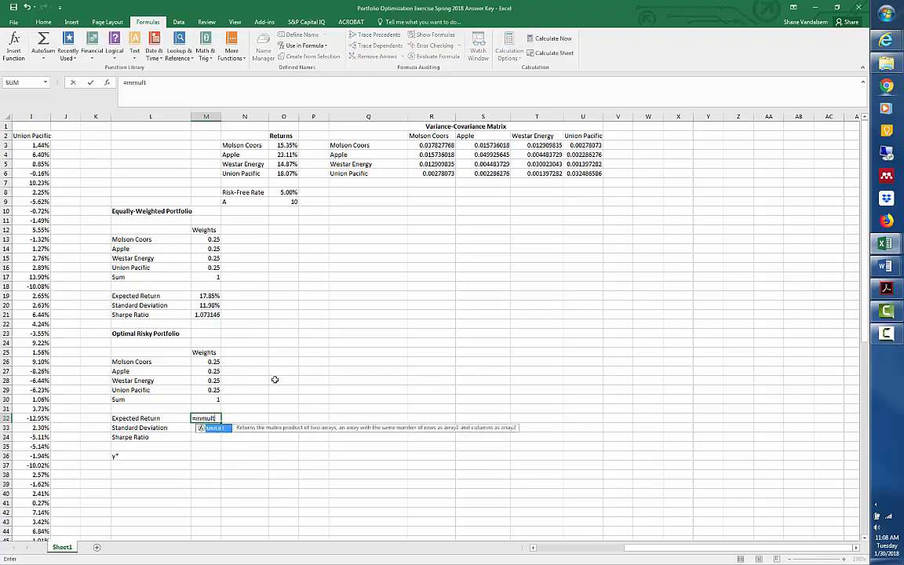
text((transp)
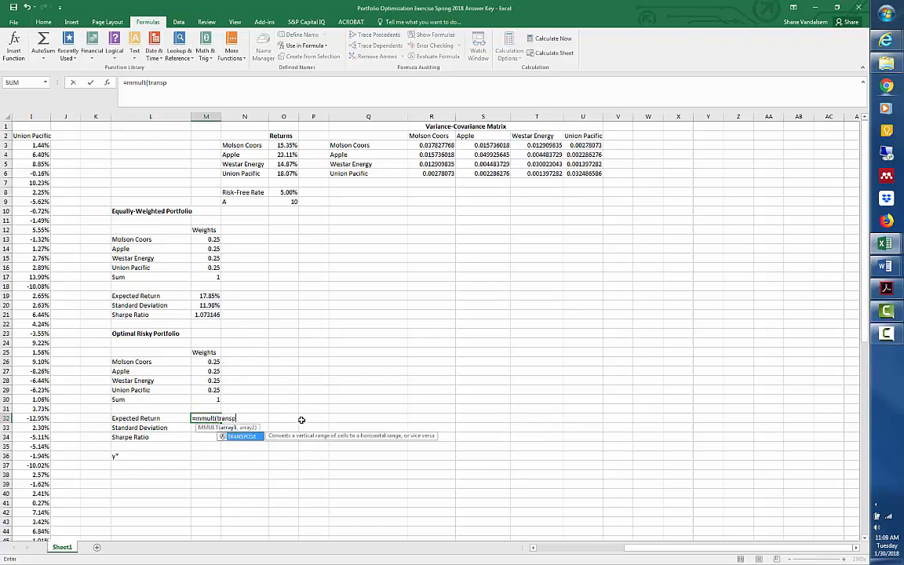
text(ose()
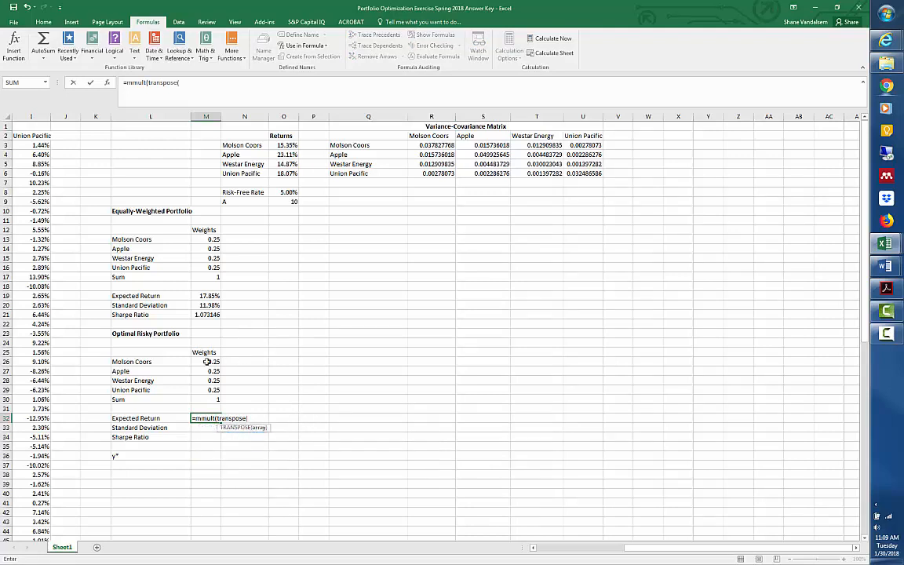
drag(206, 361, 213, 390)
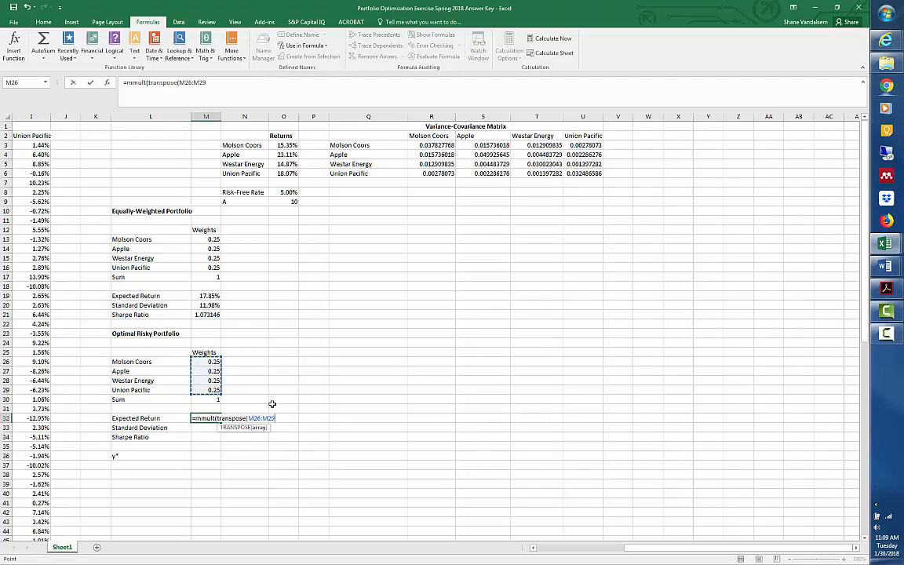
text(),)
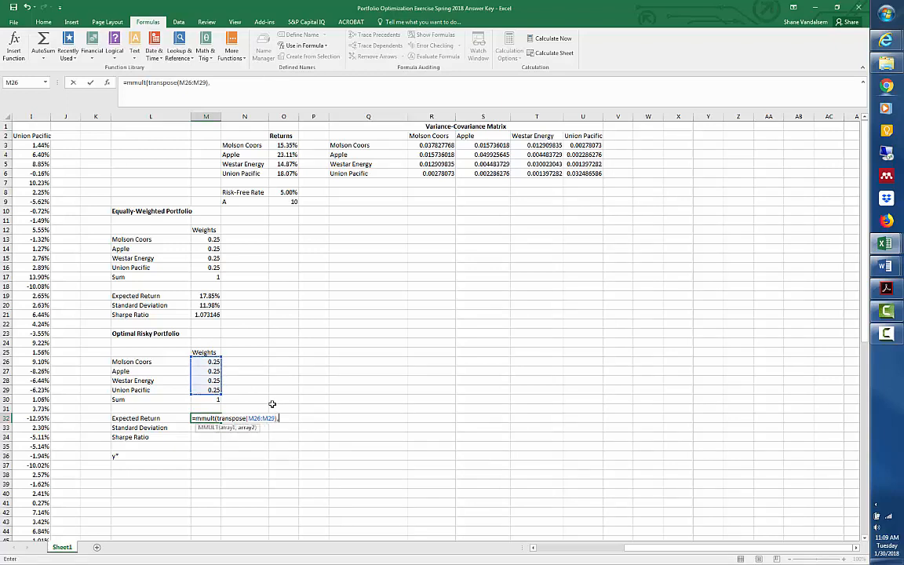
drag(287, 146, 287, 173)
text())
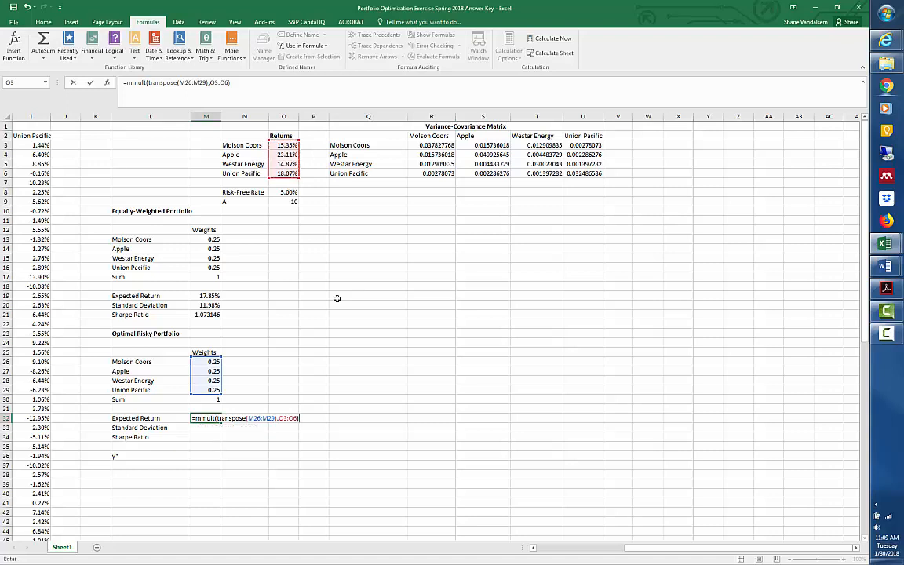
key(ctrl+shift+Return)
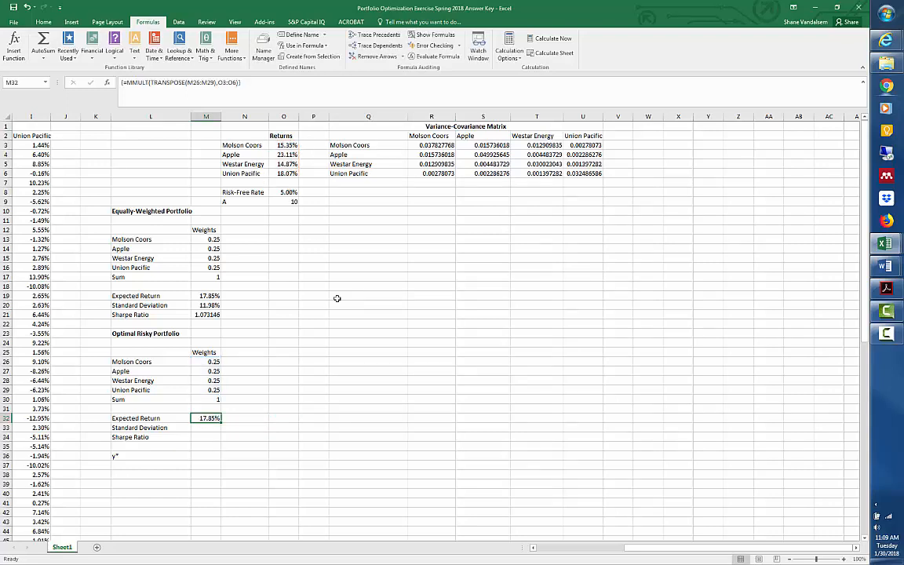
Calculate the Optimal Risky Portfolio's standard deviation in M33 with the array formula =SQRT(MMULT(MMULT(TRANSPOSE(M26:M29),R3:U6),M26:M29)).
key(Down)
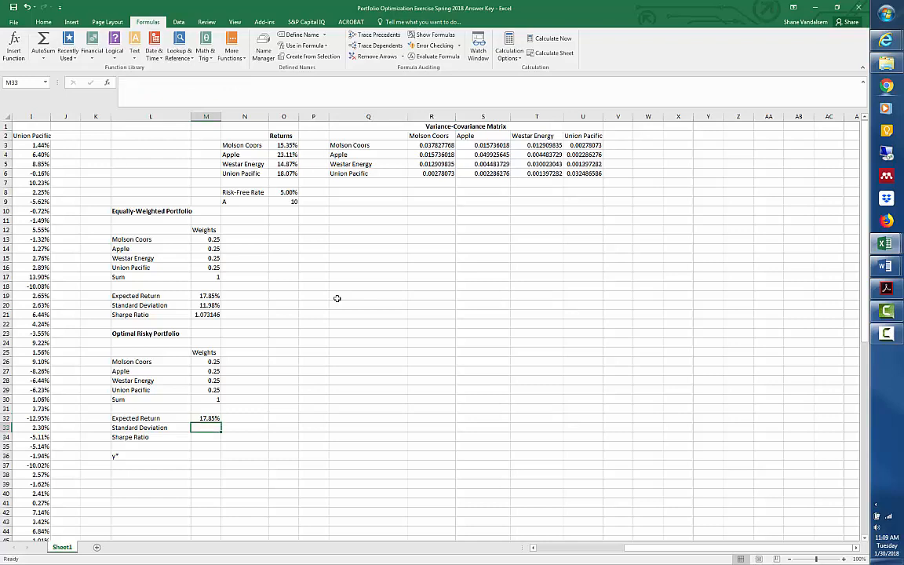
text(=sqrt)
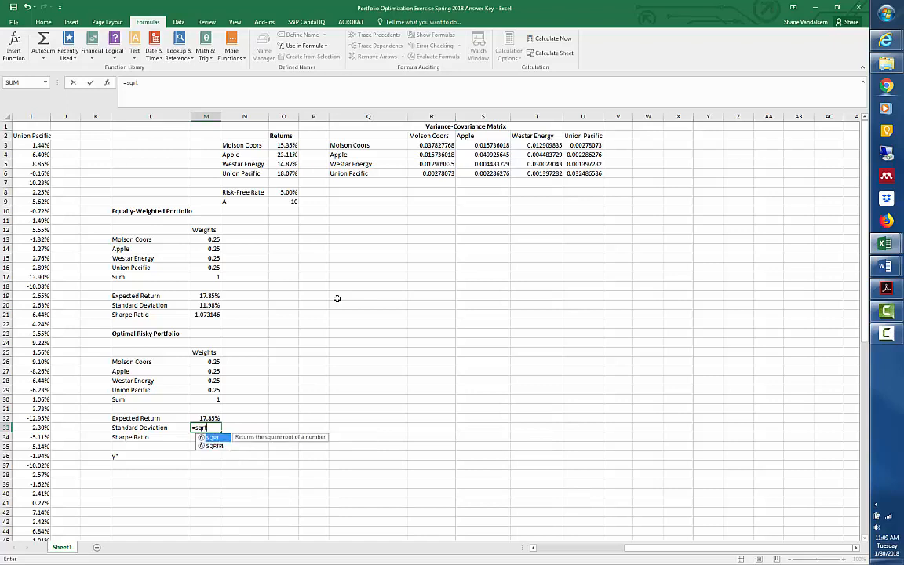
text((mmult)
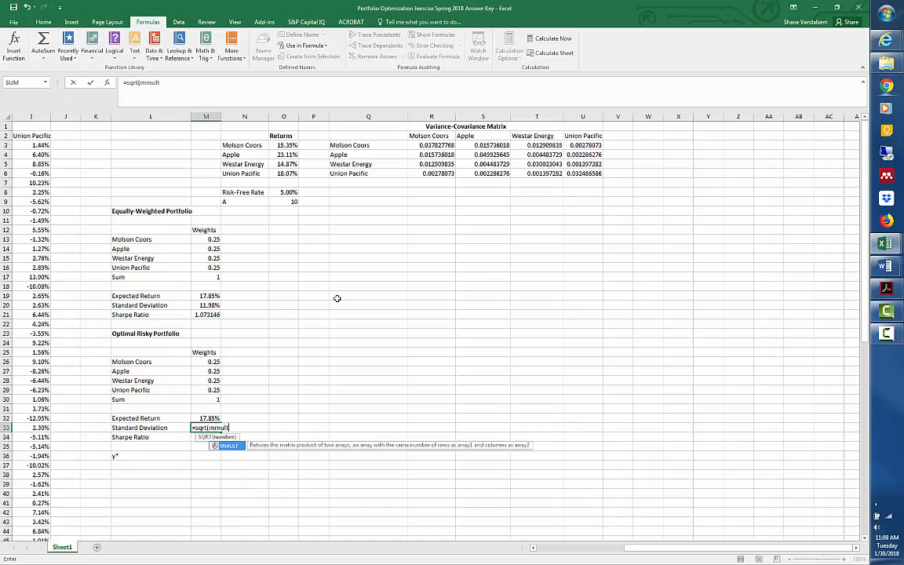
text((mmult()
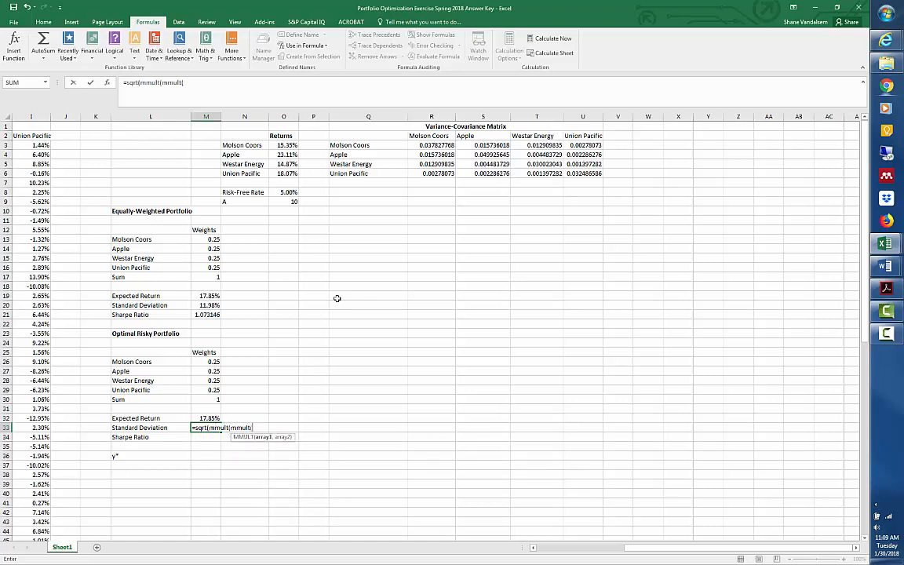
text(trans)
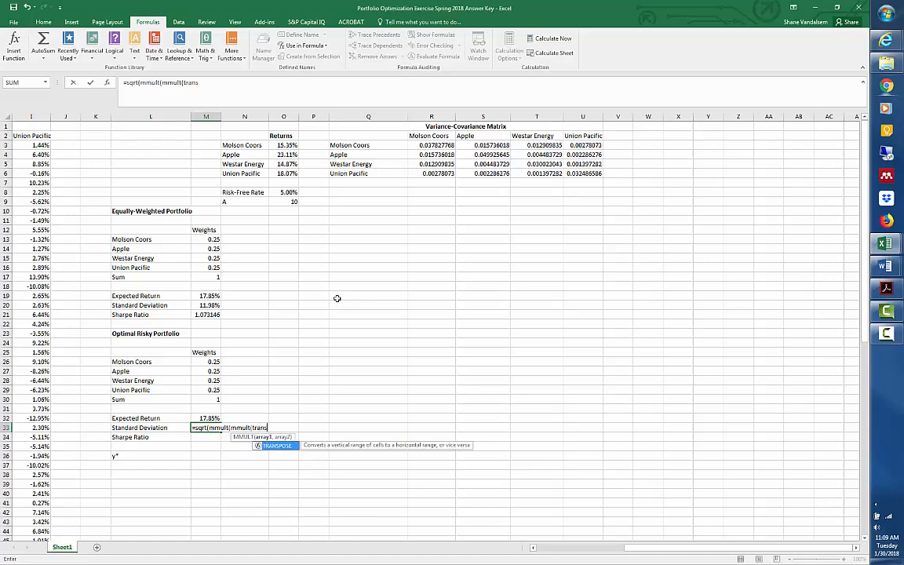
text(pose()
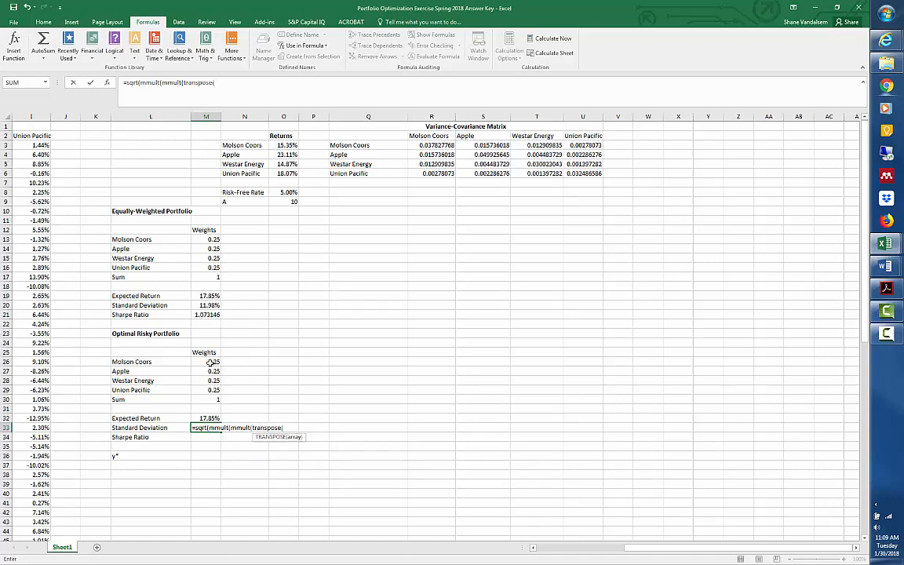
drag(211, 362, 213, 391)
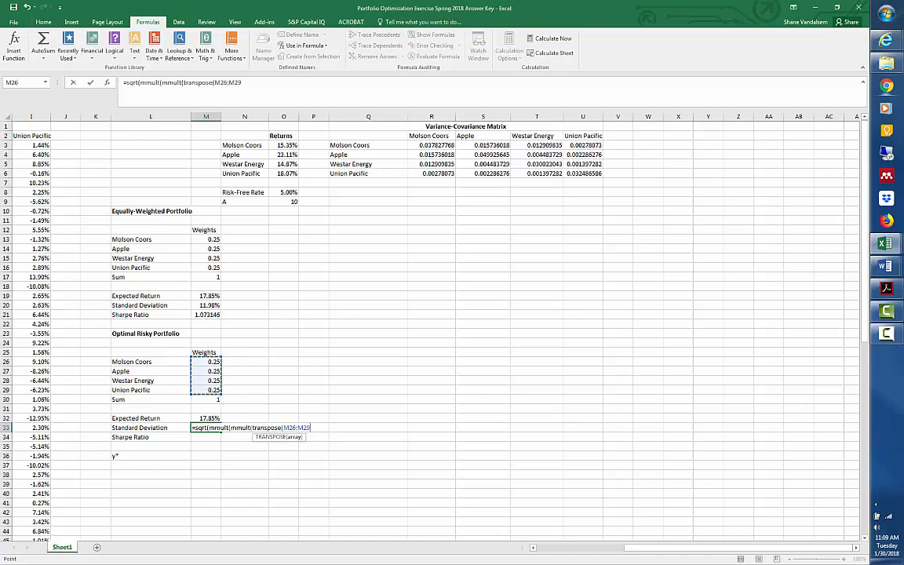
text(),)
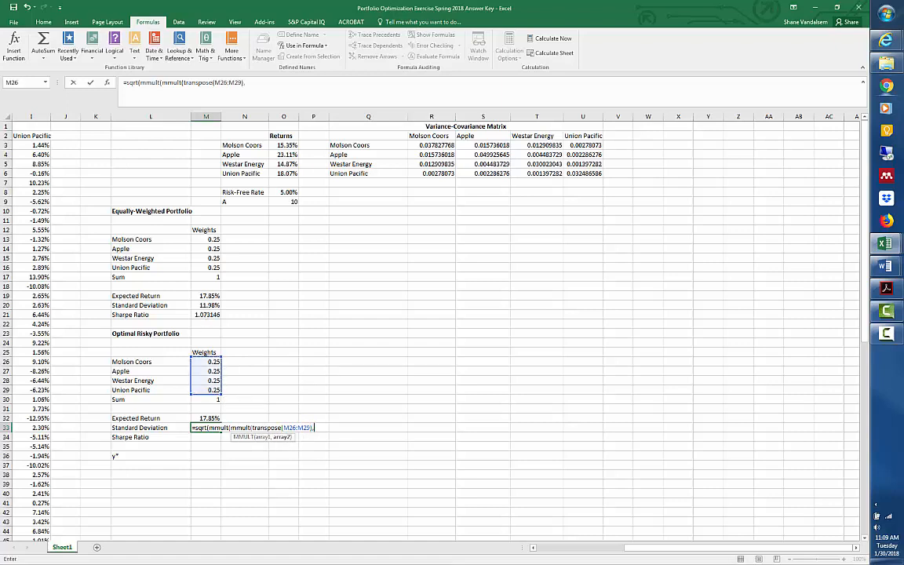
drag(437, 144, 581, 167)
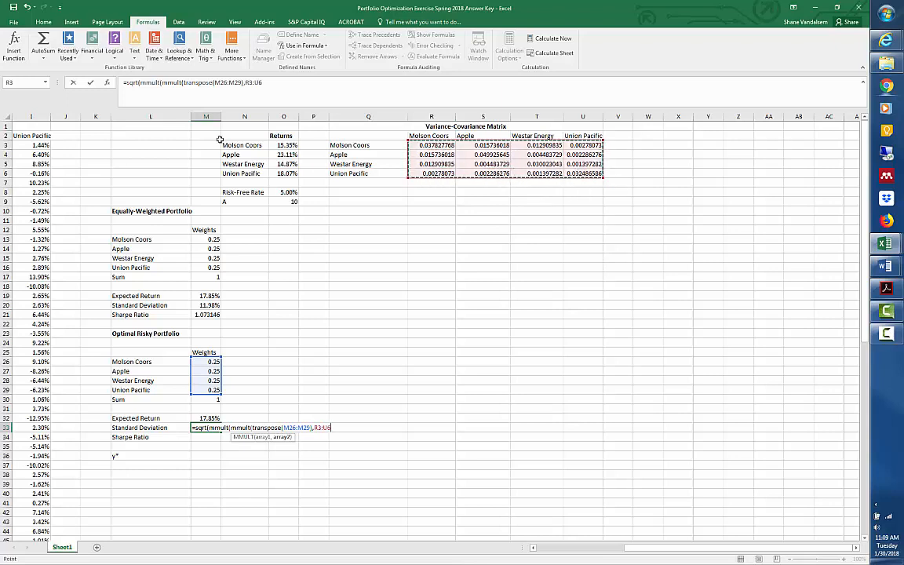
text())
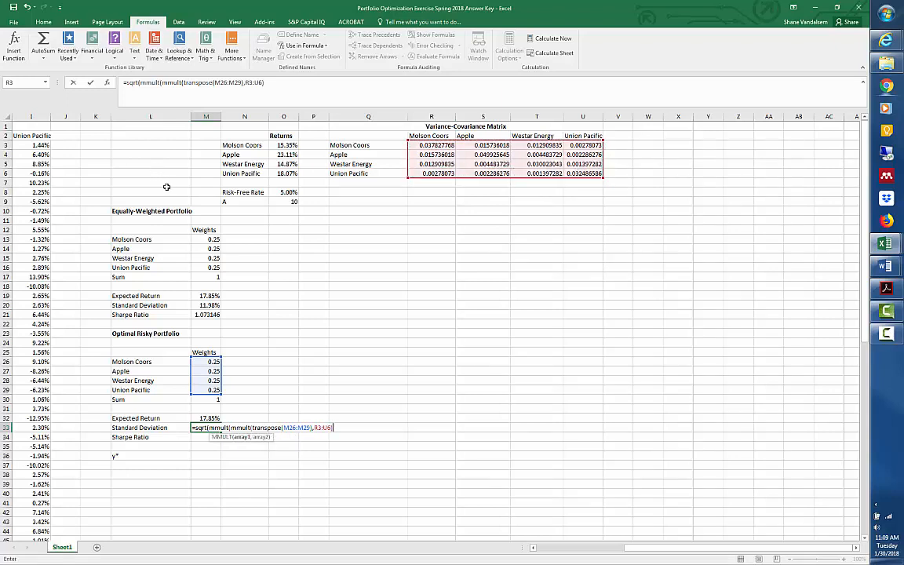
text(,)
drag(213, 363, 215, 397)
text()))
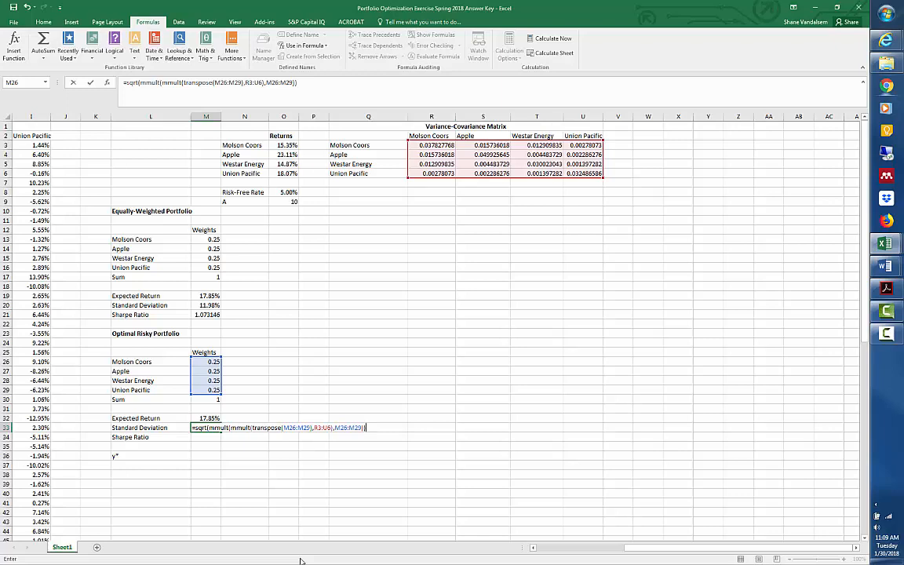
key(ctrl+Return)
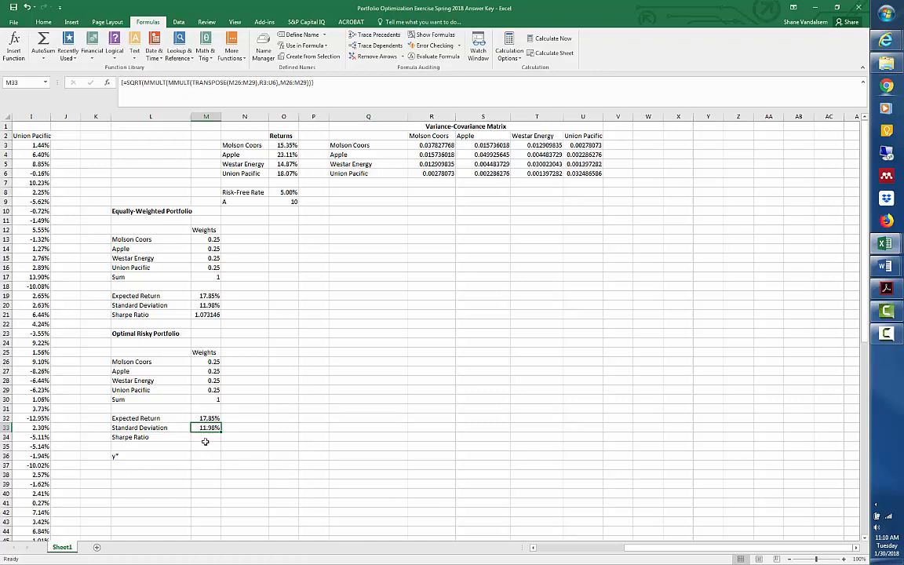
Calculate the Optimal Risky Portfolio's Sharpe ratio in M34 with =(M32-O8)/M33, using the risk-free rate in O8.
key(Return)
text(=()
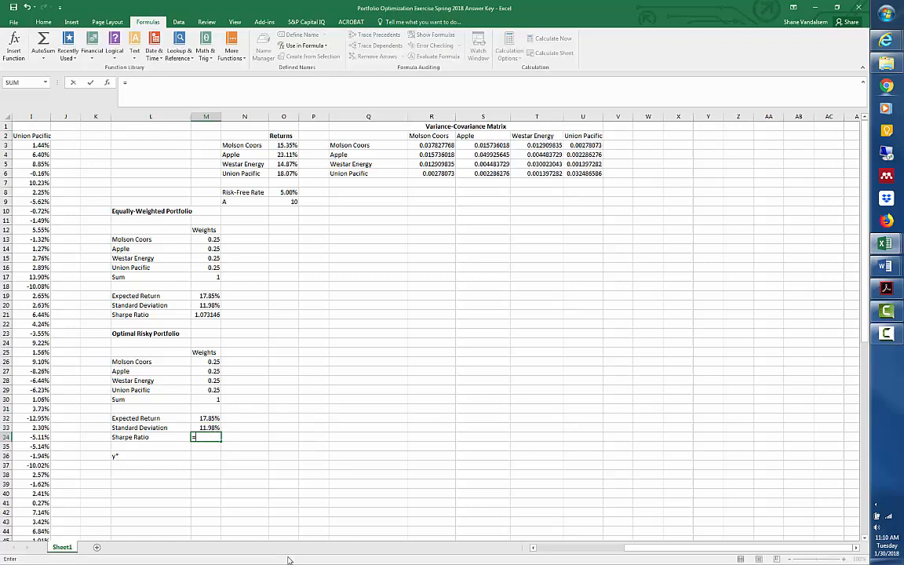
click(206, 418)
text(-)
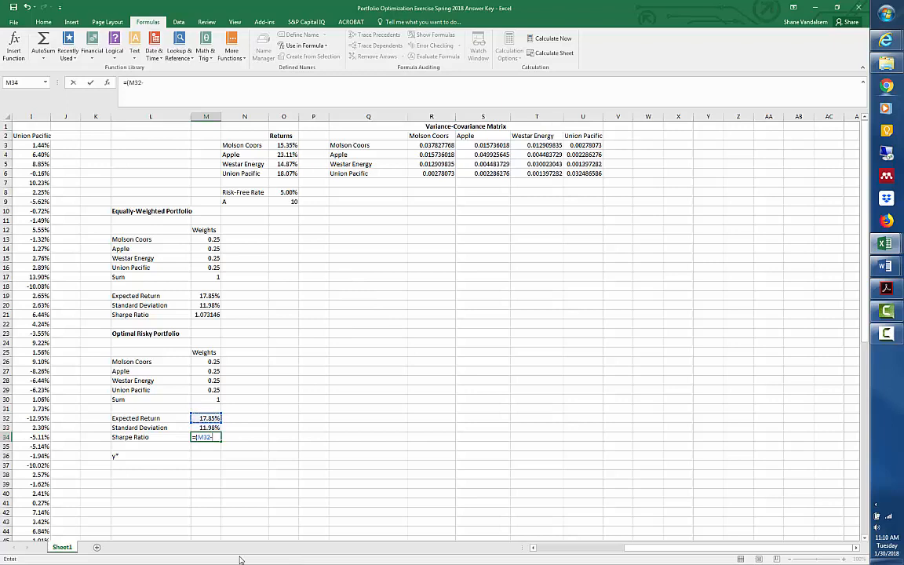
click(287, 192)
text())
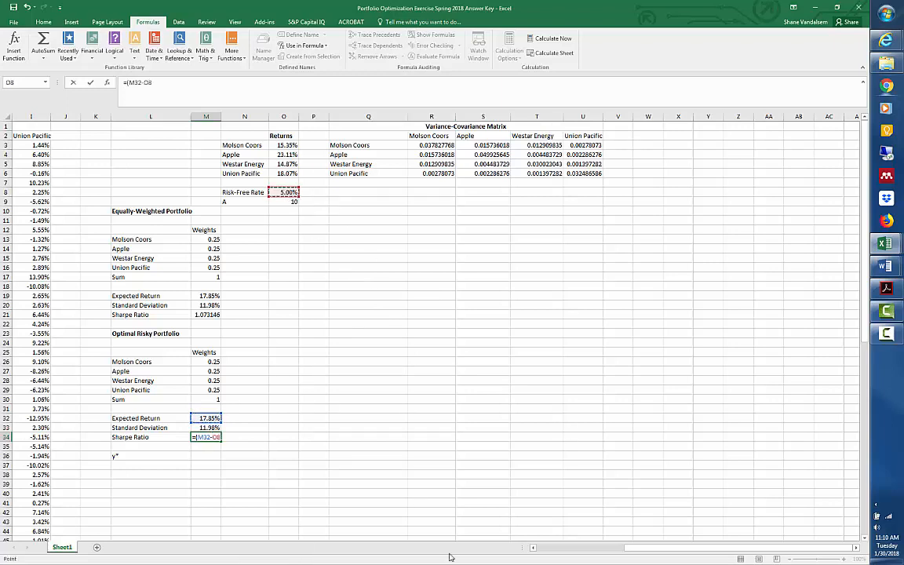
text(/)
click(205, 428)
key(Return)
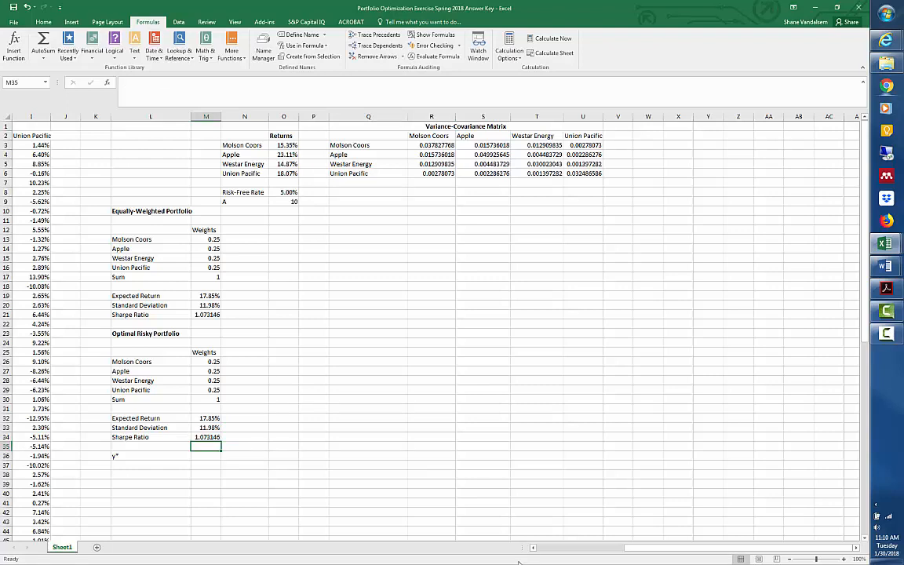
Make sure the Solver Add-in is enabled among the available Excel add-ins.
key(Up)
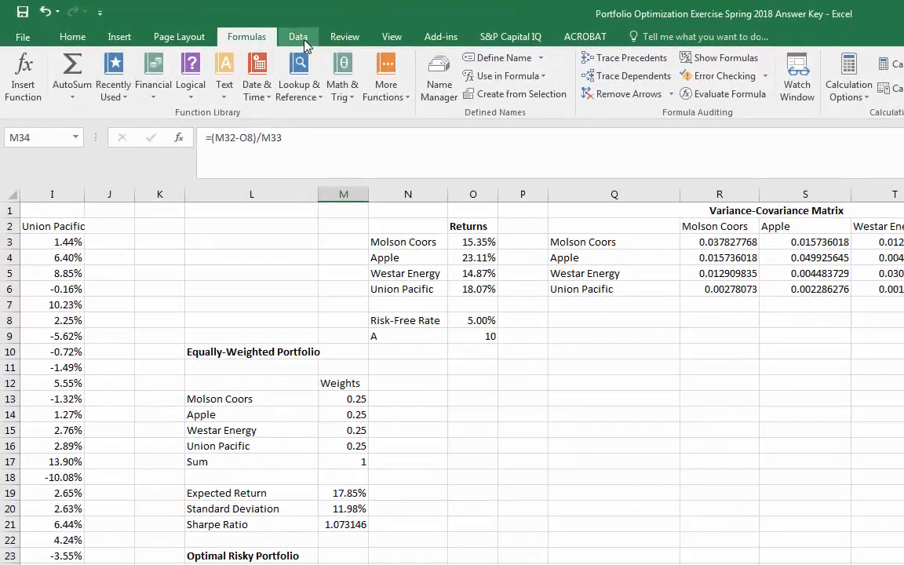
click(305, 43)
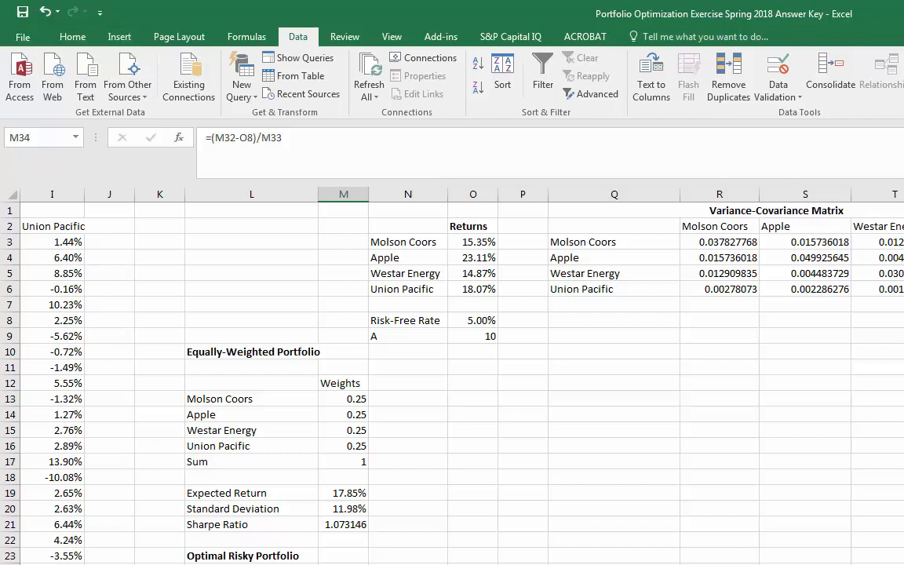
click(20, 37)
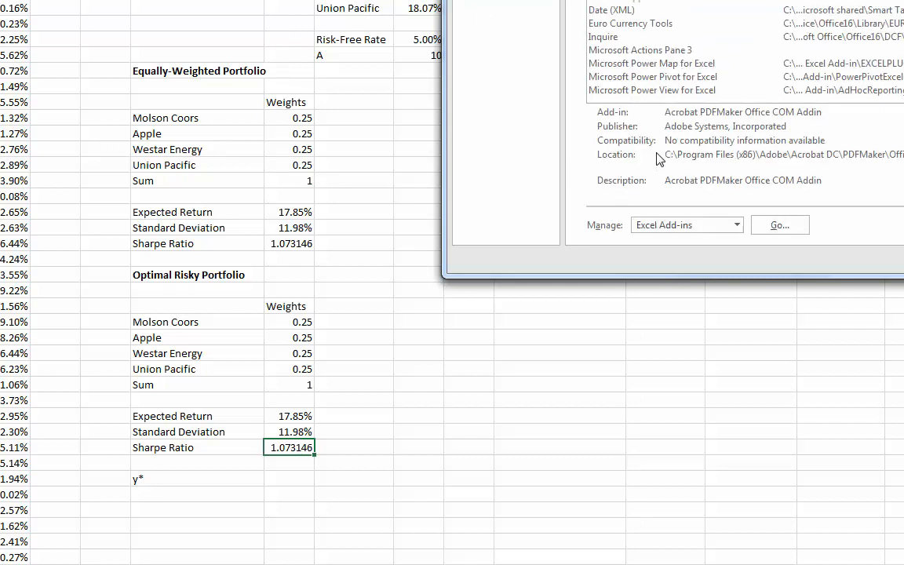
click(773, 227)
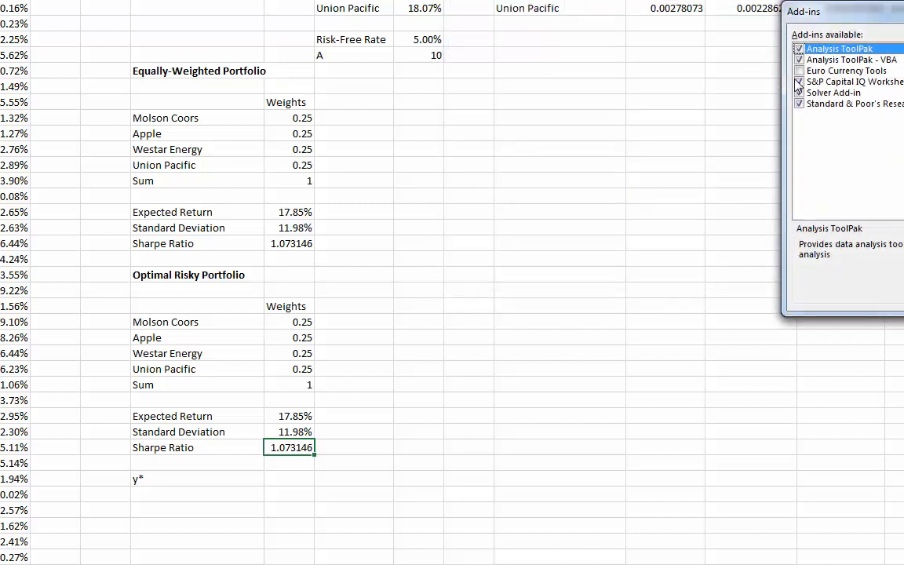
click(808, 93)
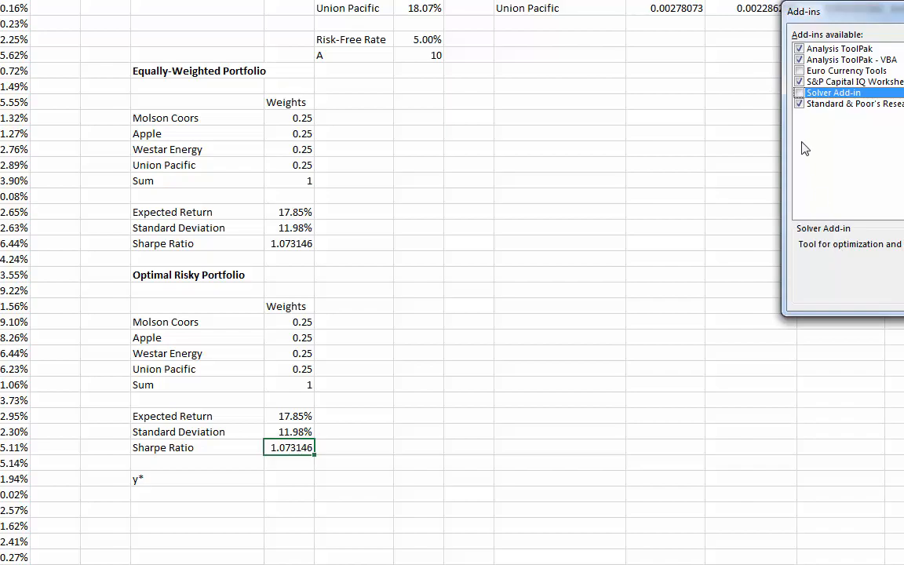
click(799, 93)
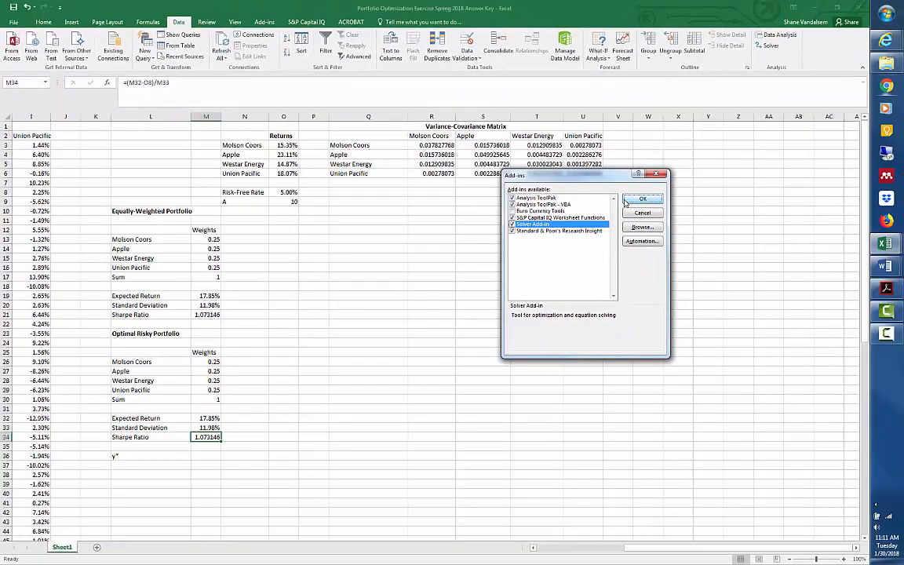
click(642, 199)
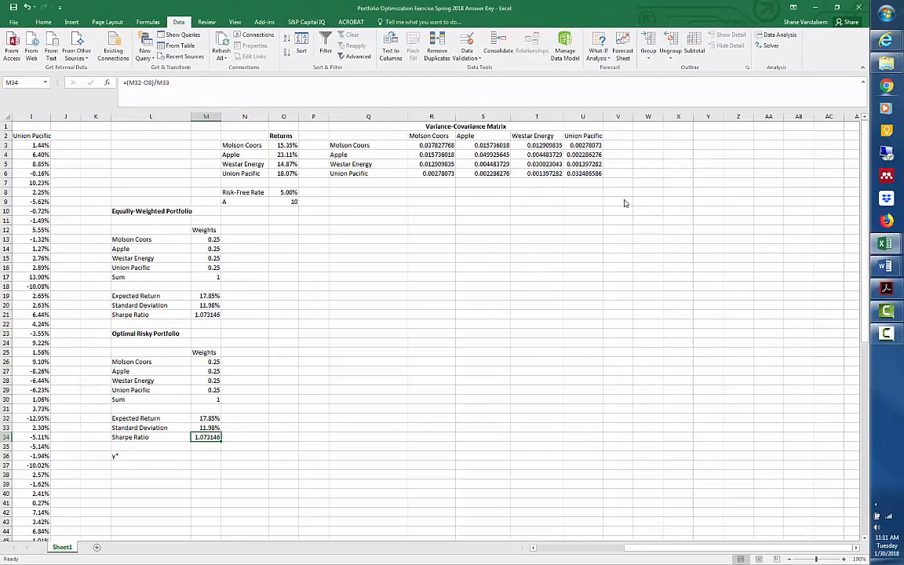
Open Solver and reset all of its options and cell selections.
click(773, 49)
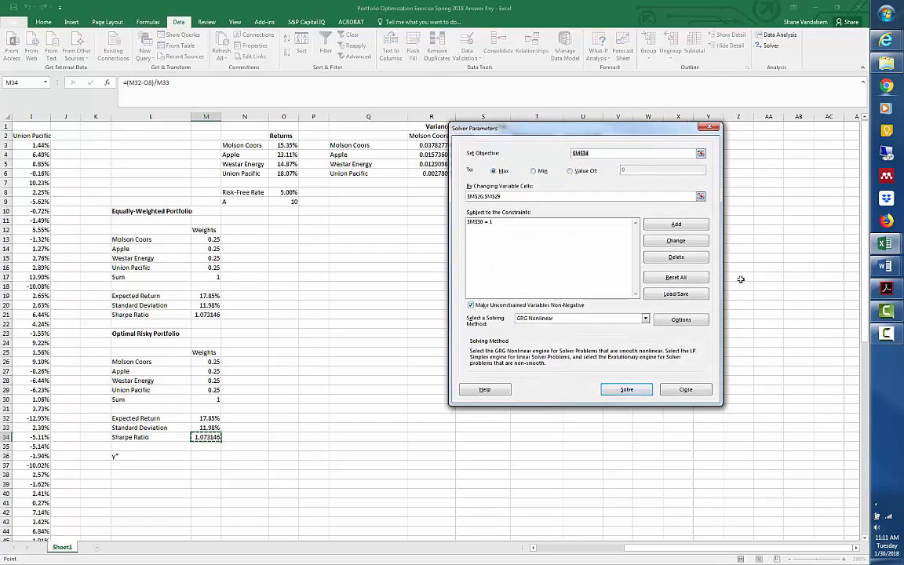
click(704, 277)
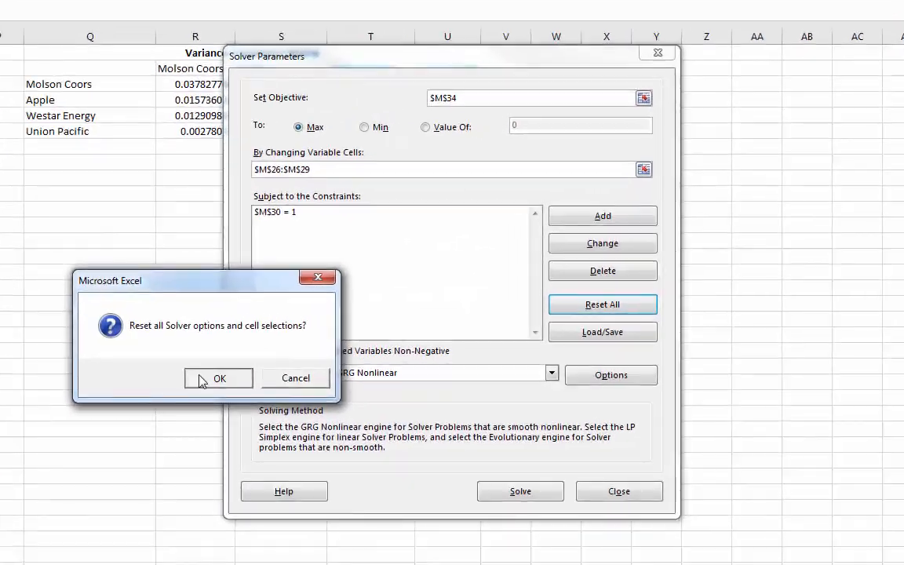
click(443, 320)
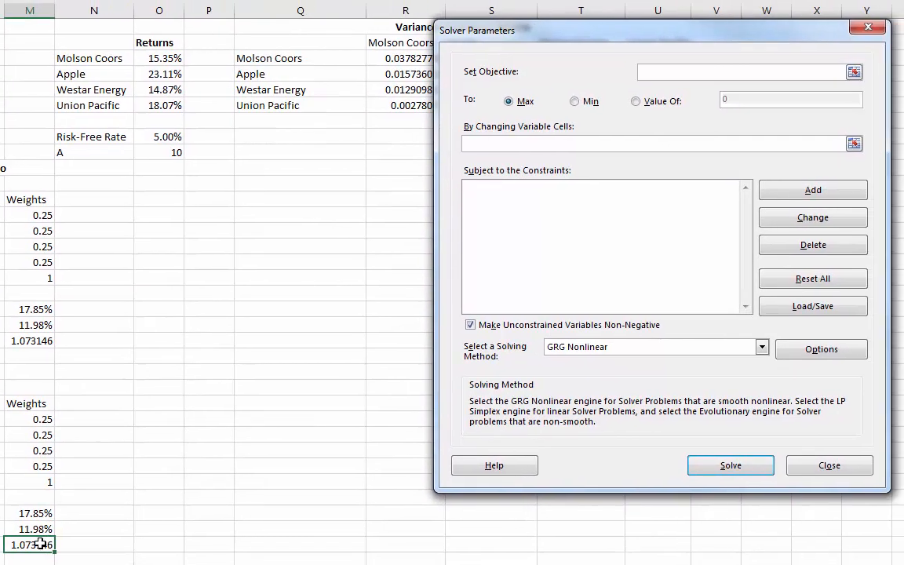
Set the Solver objective to maximize the Sharpe ratio in M34 by changing the portfolio weights in M26:M29.
click(94, 540)
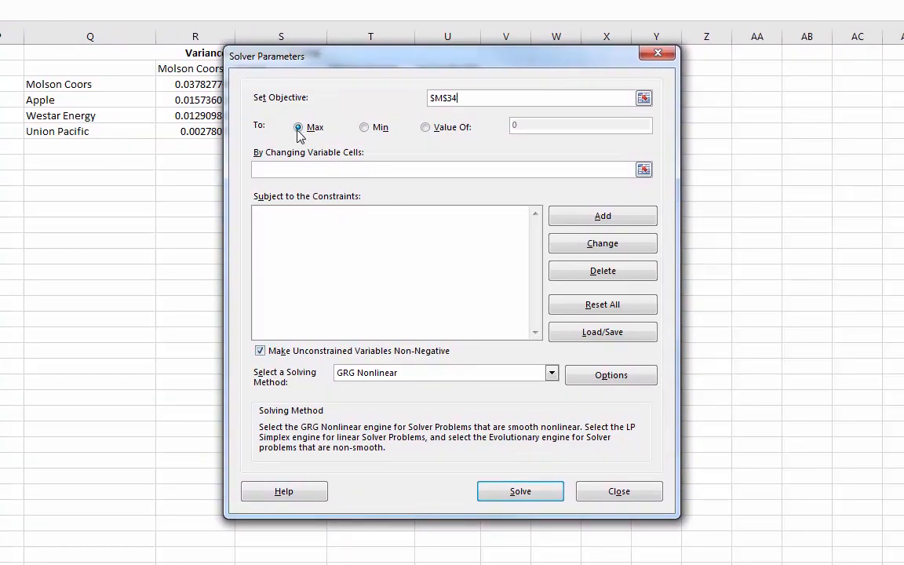
click(304, 175)
drag(0, 84, 0, 131)
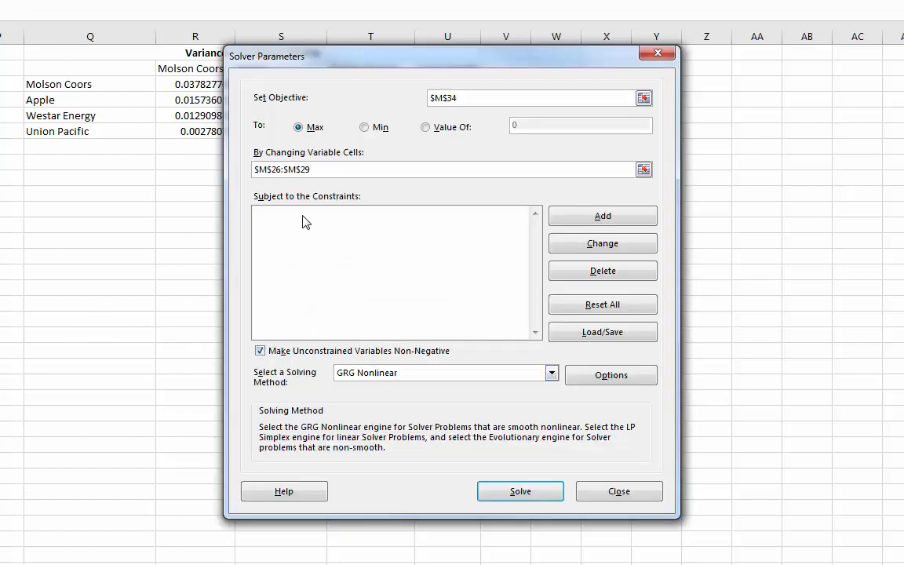
Add a Solver constraint requiring the sum of weights in M30 to equal 1.
click(559, 216)
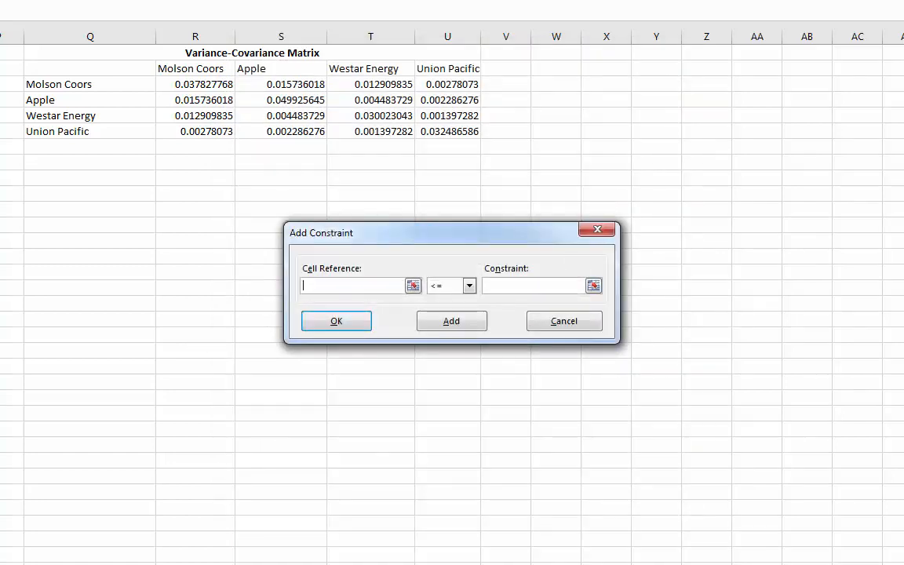
text($M$30)
click(468, 286)
click(451, 307)
click(497, 288)
text(1)
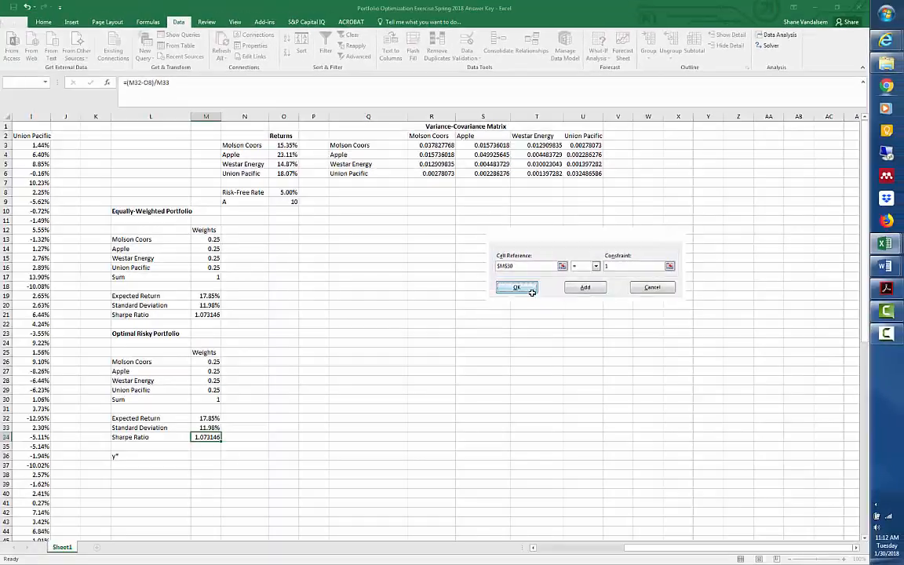
click(336, 321)
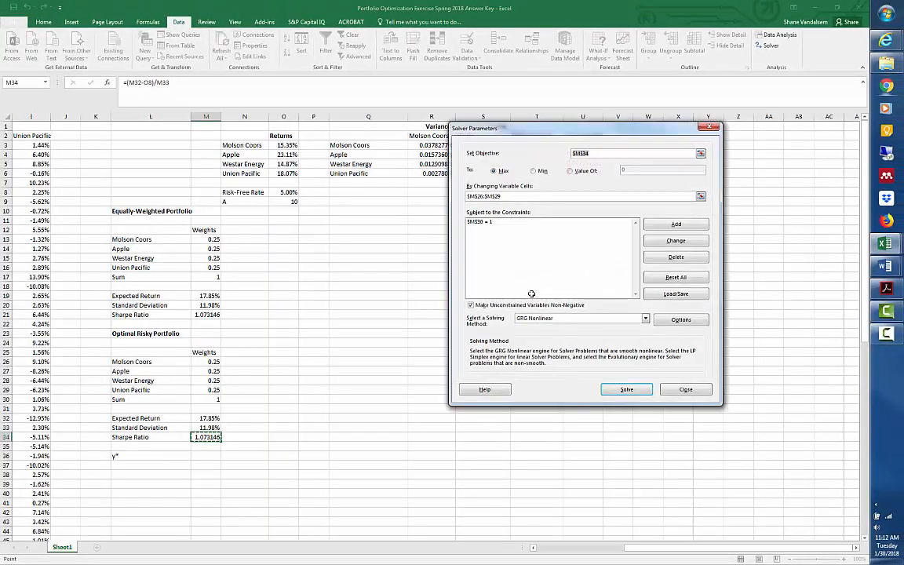
Solve with GRG Nonlinear and unconstrained variables kept non-negative, and keep the Solver solution.
click(478, 306)
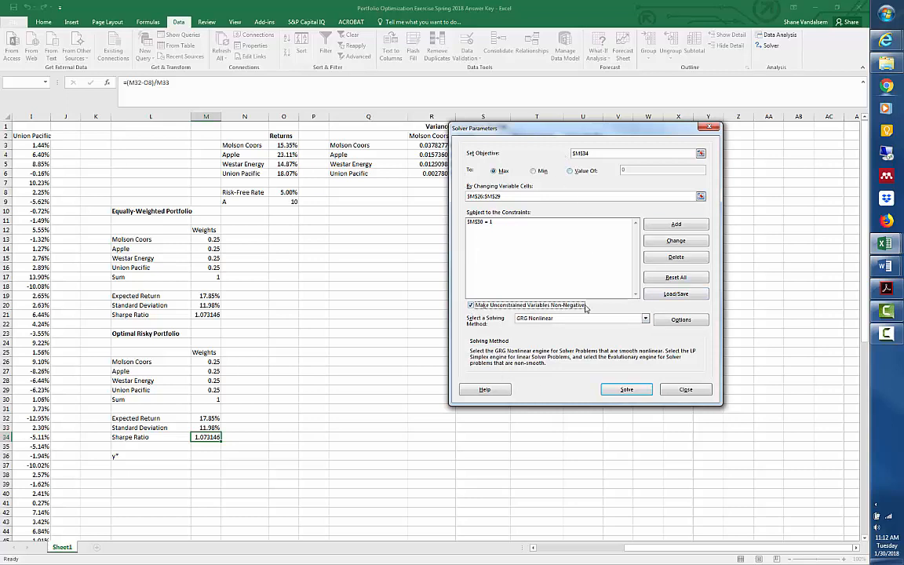
click(626, 390)
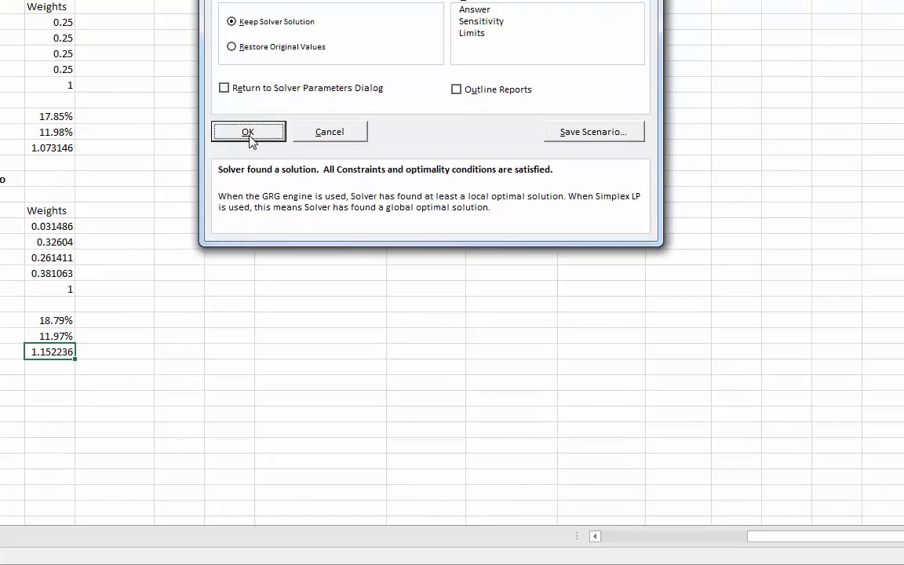
click(250, 134)
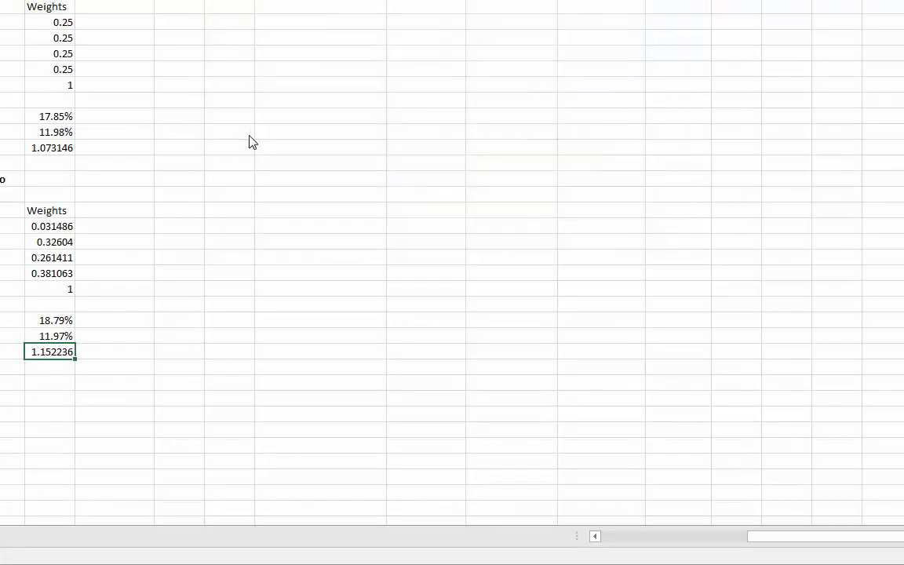
Examine the optimized weights and compare the Optimal Risky Portfolio's return, standard deviation and Sharpe ratio with the Equally-Weighted Portfolio's.
click(206, 195)
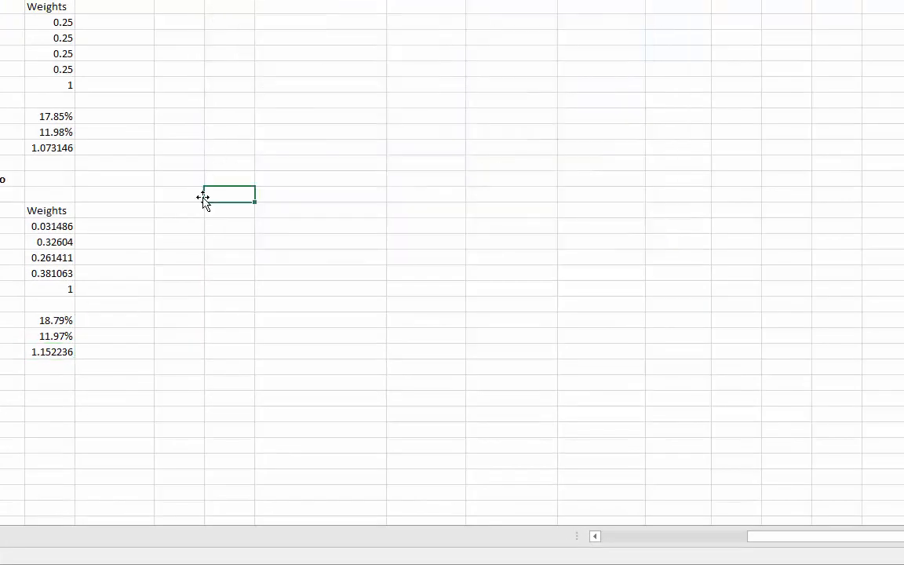
click(161, 292)
click(66, 225)
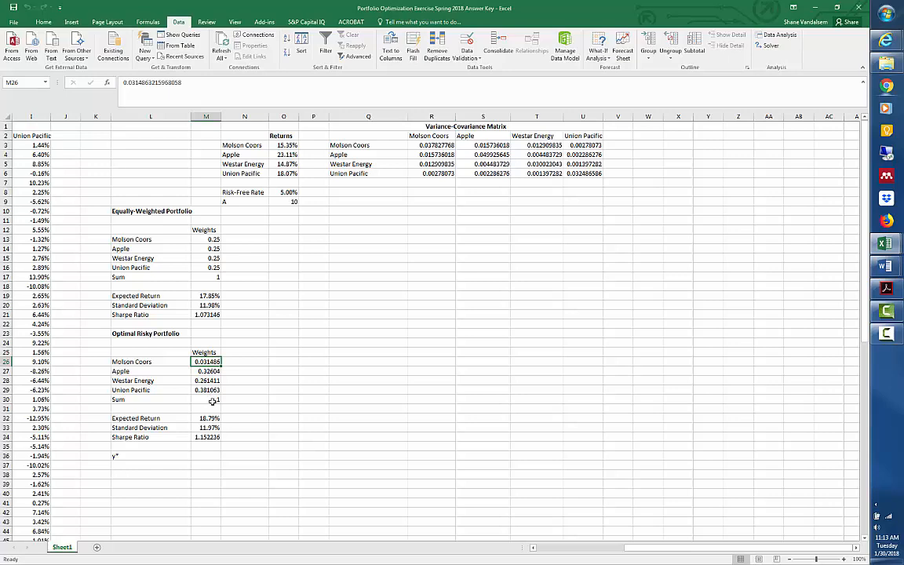
click(303, 417)
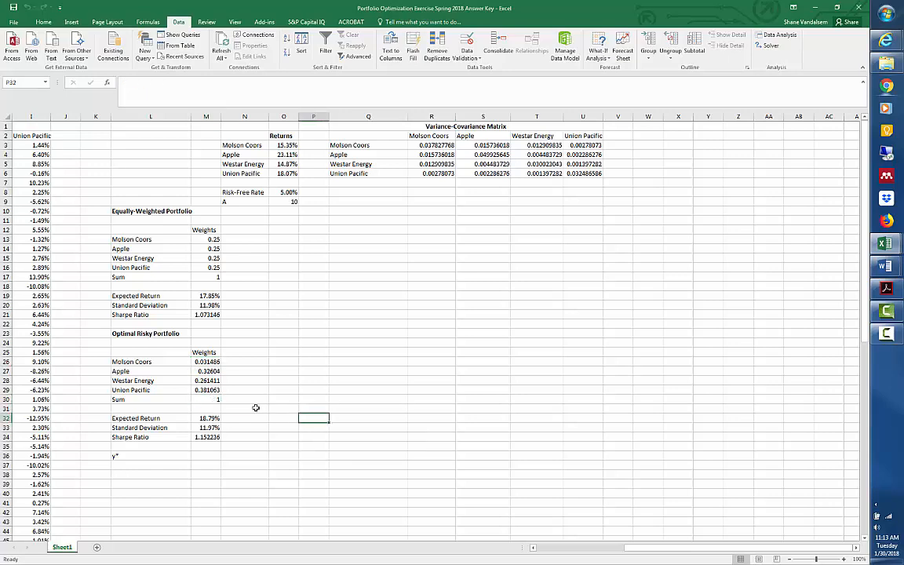
click(210, 419)
click(209, 297)
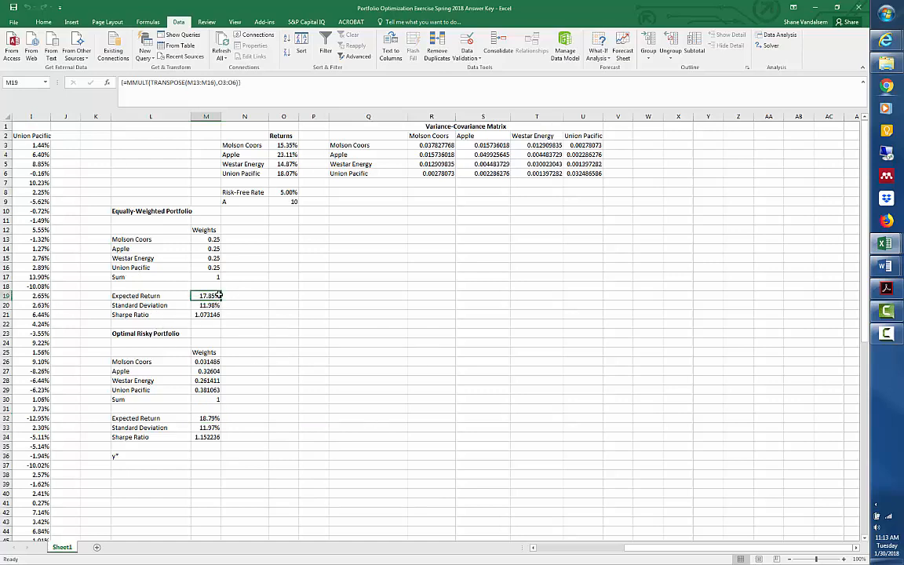
click(209, 428)
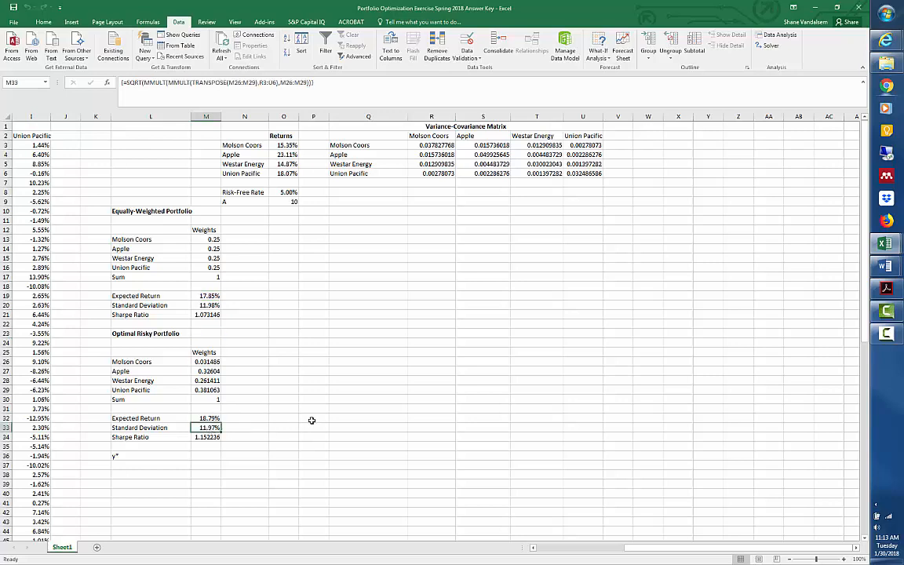
click(212, 306)
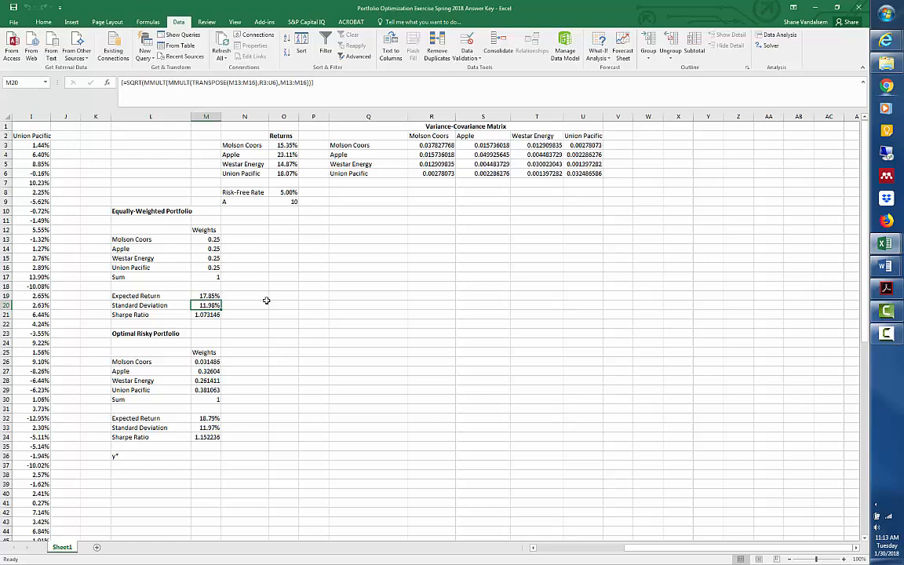
click(248, 458)
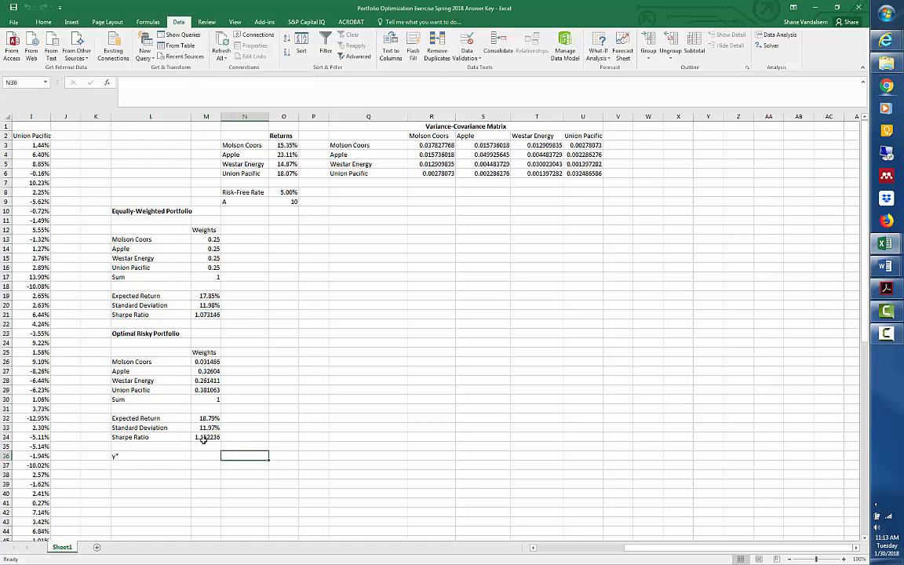
click(203, 438)
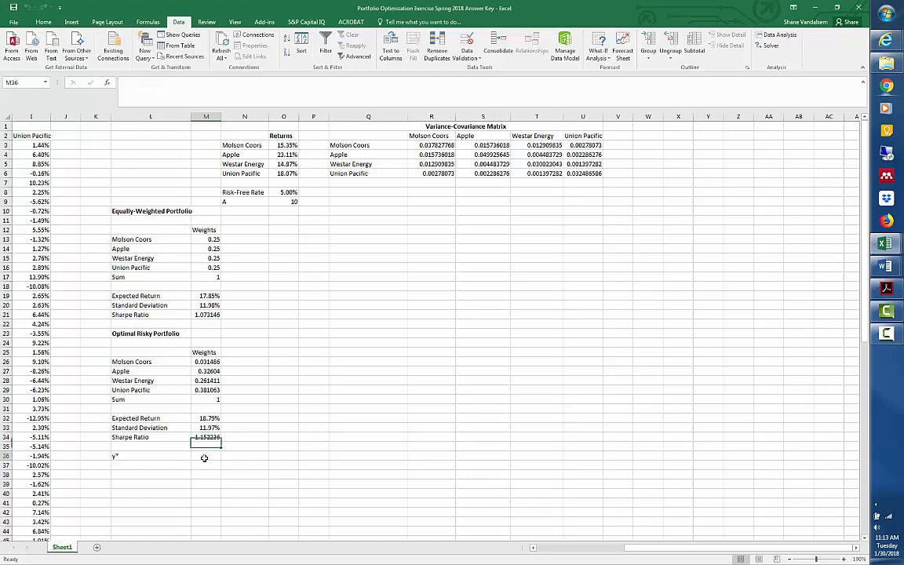
Review the risk aversion A in O9 and risk-free rate in O8, and consult the y* formula in the Word document.
click(205, 457)
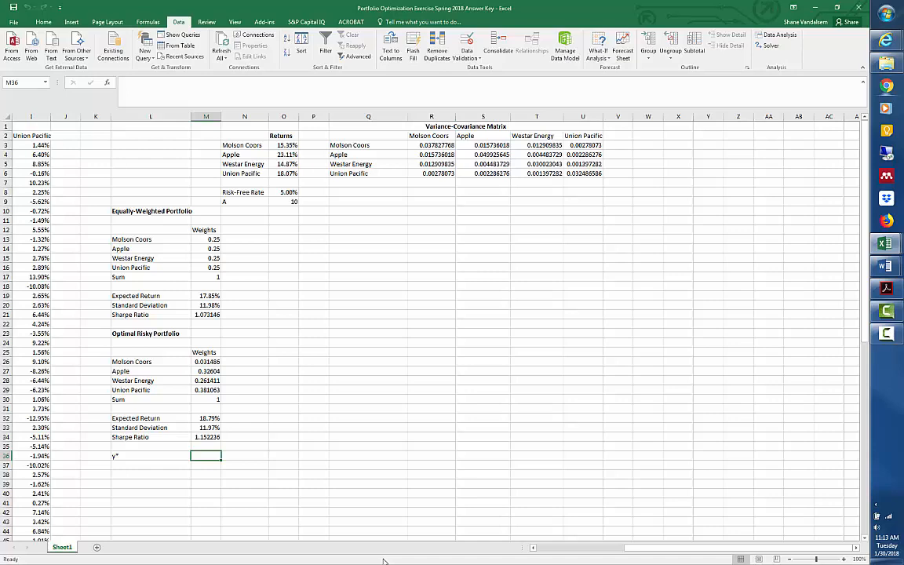
click(245, 201)
click(291, 202)
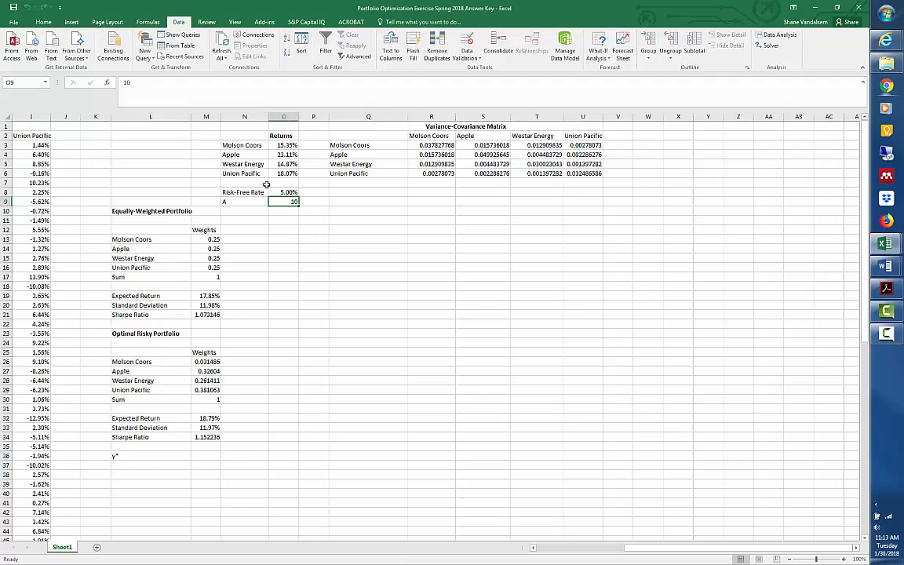
key(Up)
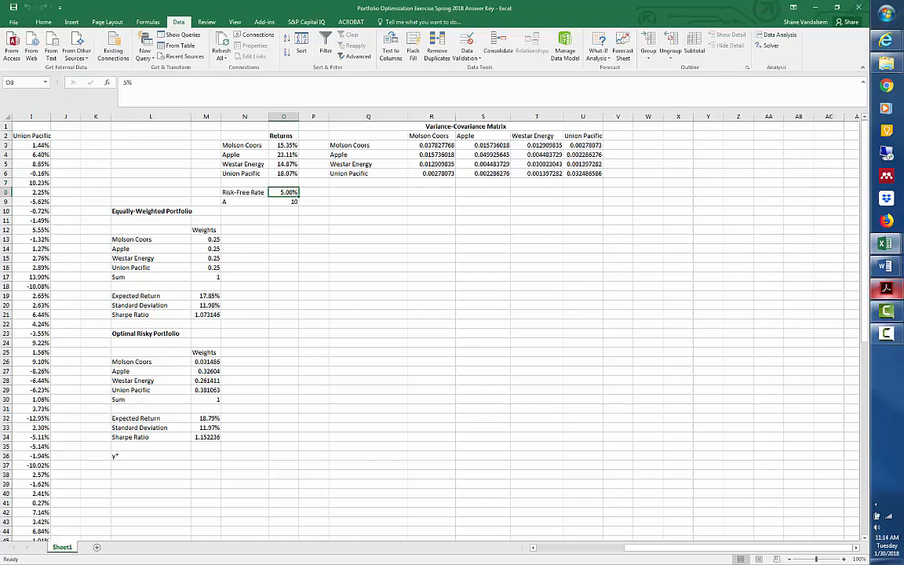
key(alt+Tab)
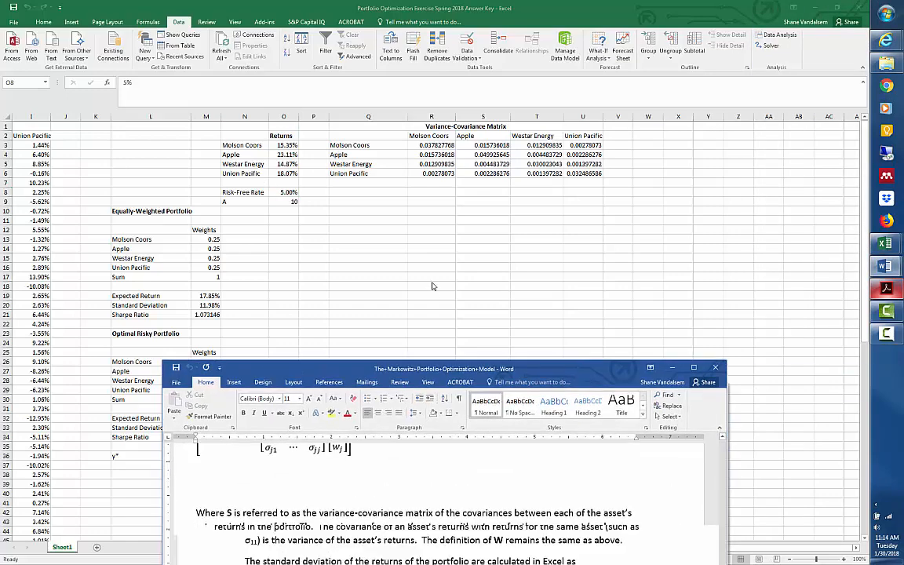
scroll(421, 370, down, 6)
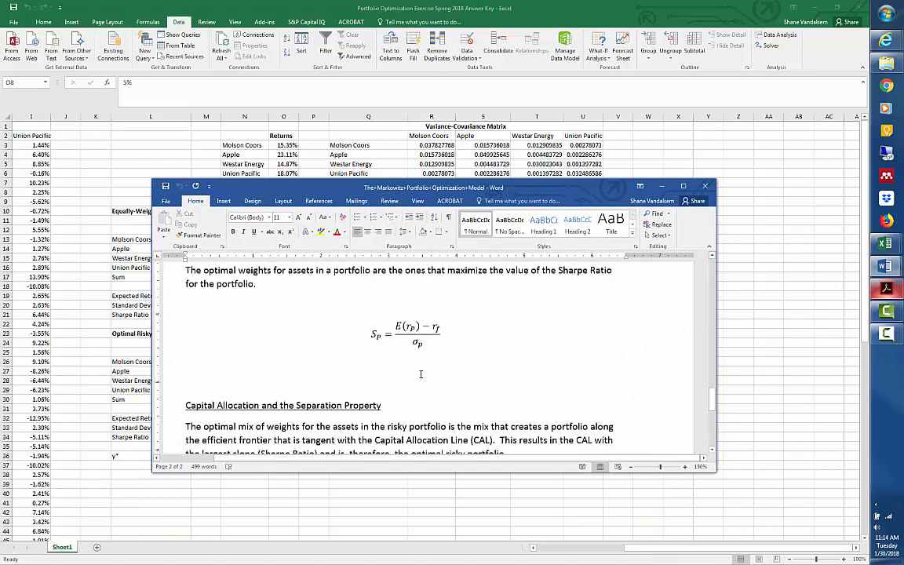
scroll(421, 372, down, 4)
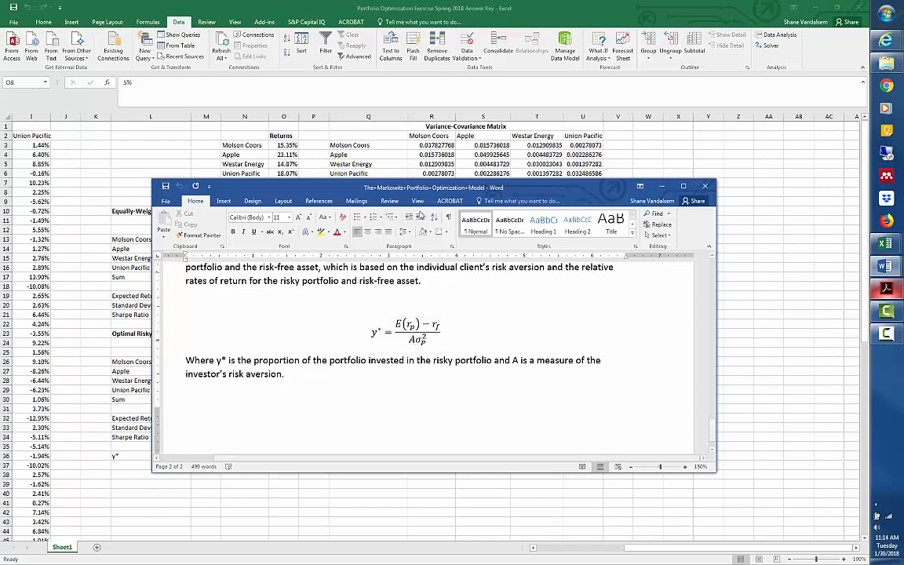
drag(408, 192, 903, 163)
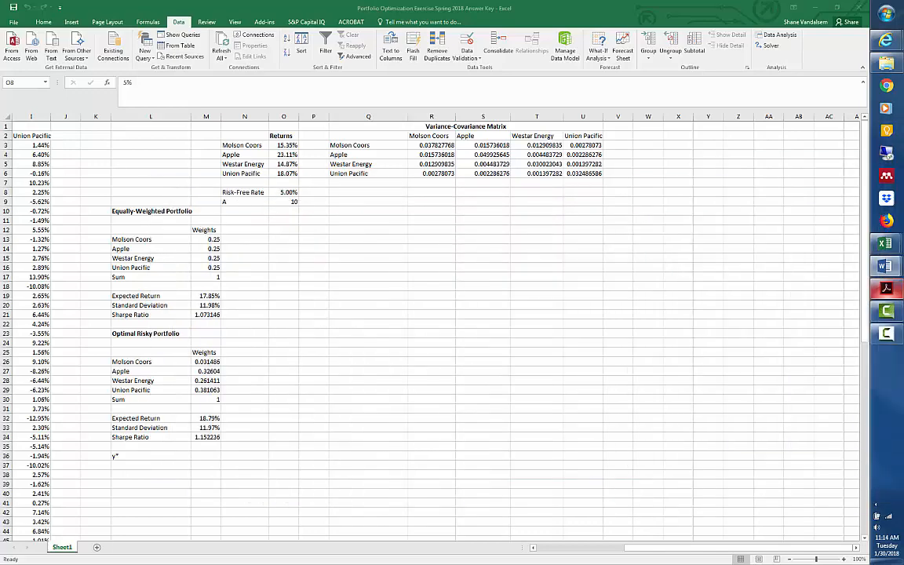
Calculate y* in M36 with the formula =(M32-O8)/(O9*M33^2).
click(206, 456)
text(=()
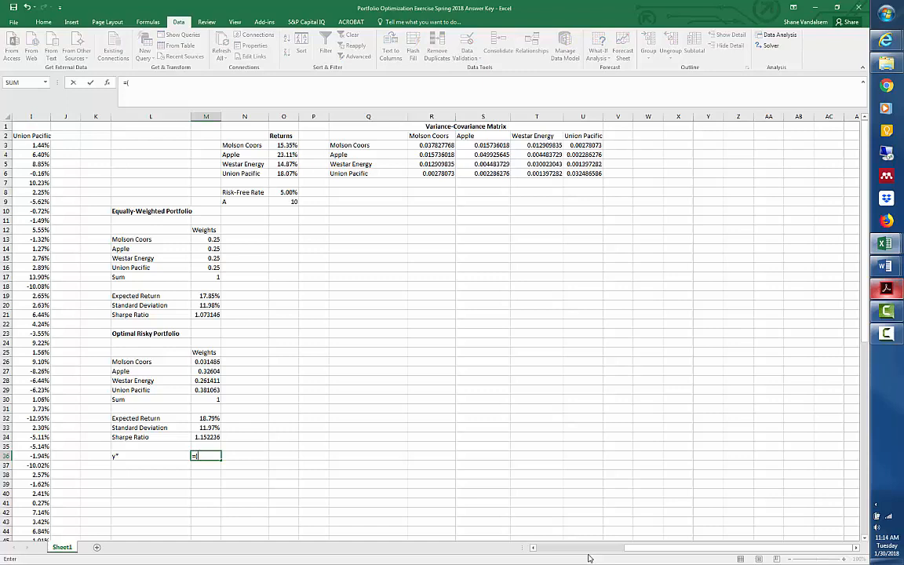
click(210, 419)
text(-)
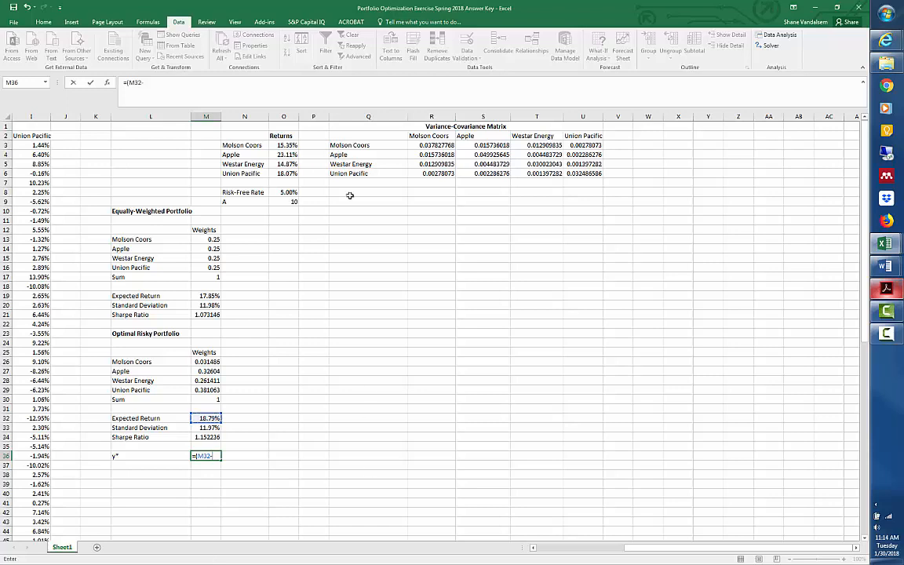
click(284, 192)
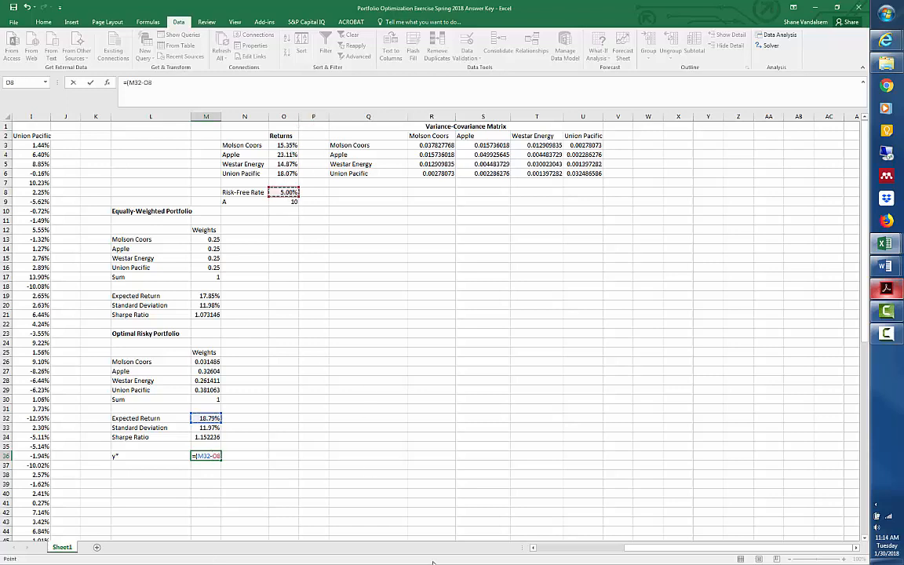
text())
text(/()
click(293, 201)
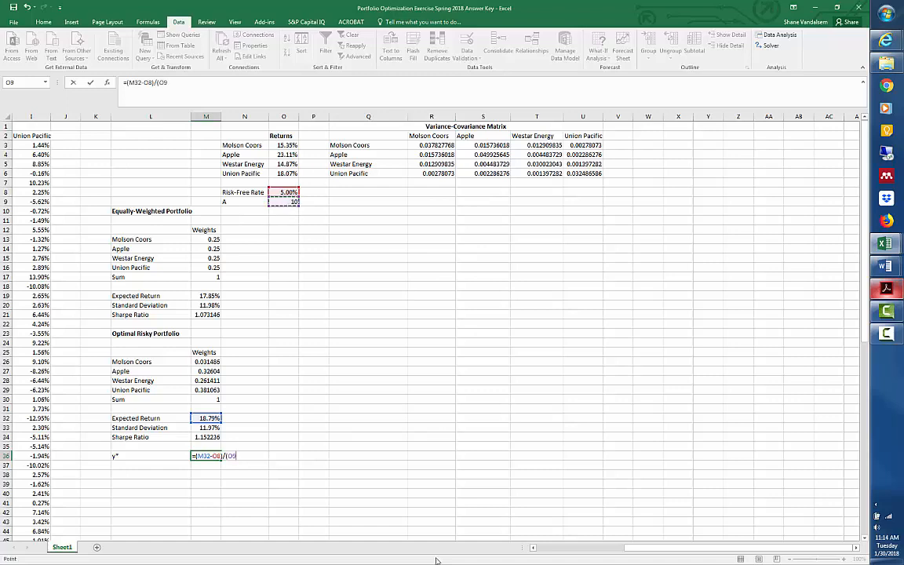
text(*)
click(212, 427)
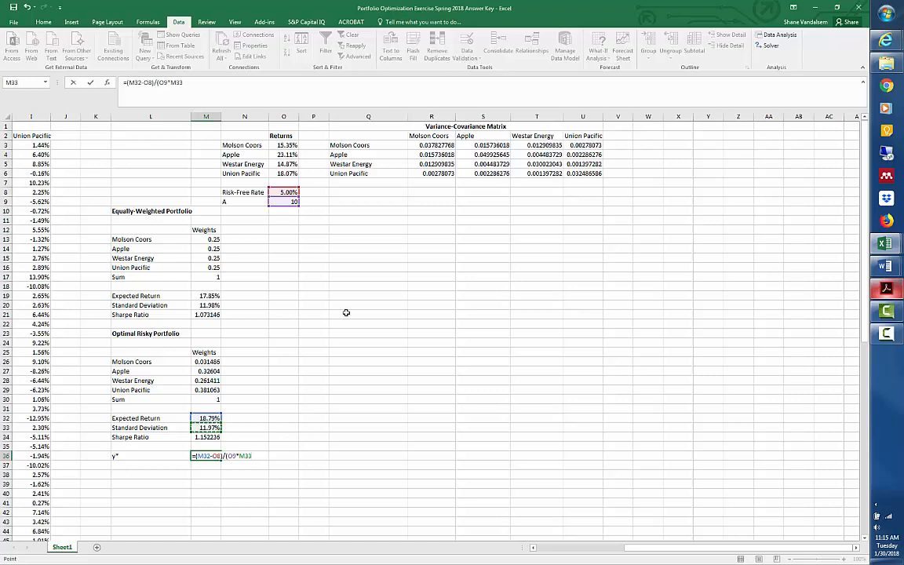
text(^2))
key(ctrl+Return)
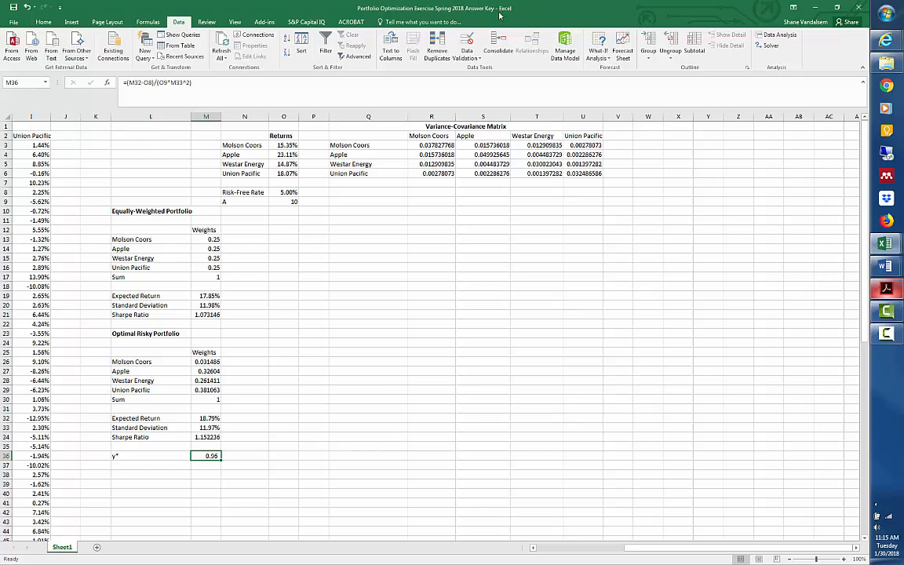
Test y* with the risk-free rate in O8 at 7% and 3%, and restore the rate to 5%.
click(288, 193)
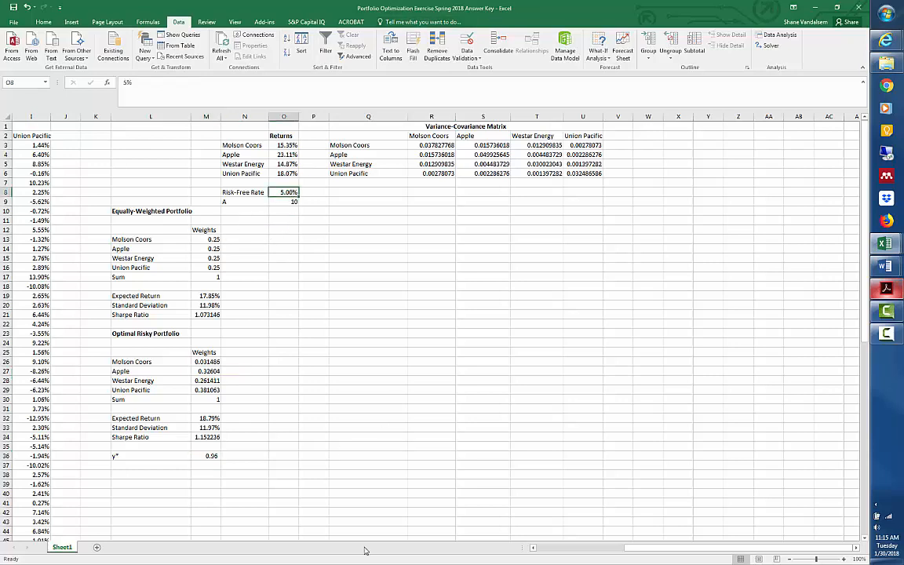
text(7)
key(Return)
key(Up)
key(F2)
key(Delete)
text(3)
key(Return)
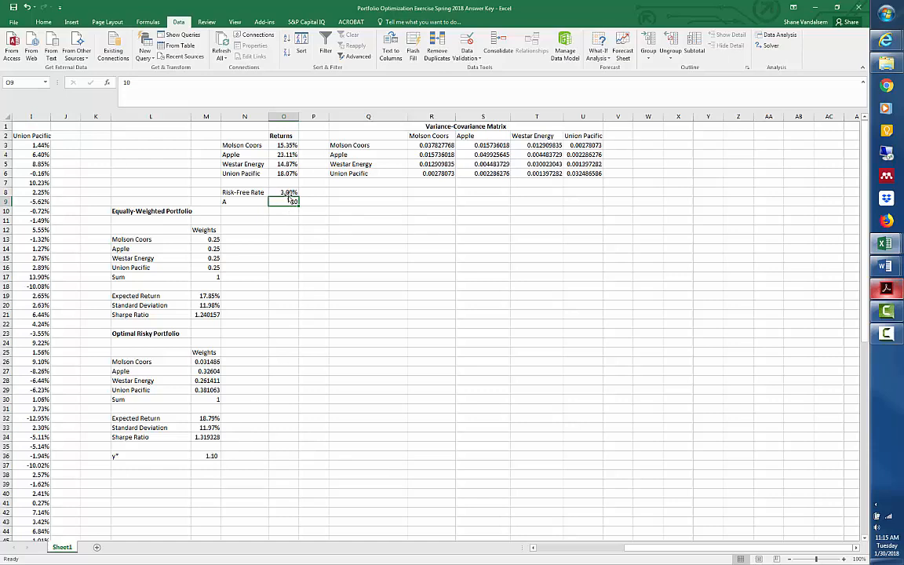
key(Up)
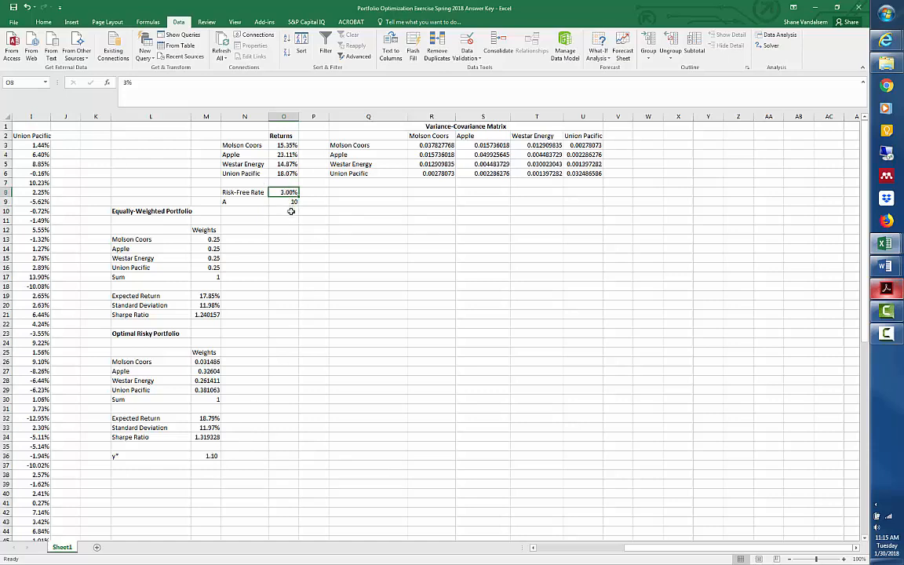
text(5%)
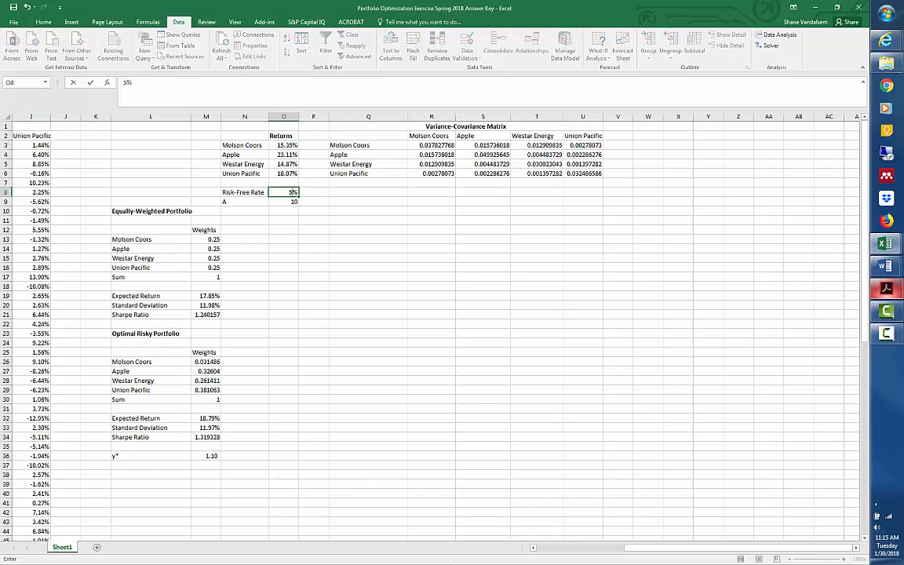
key(Return)
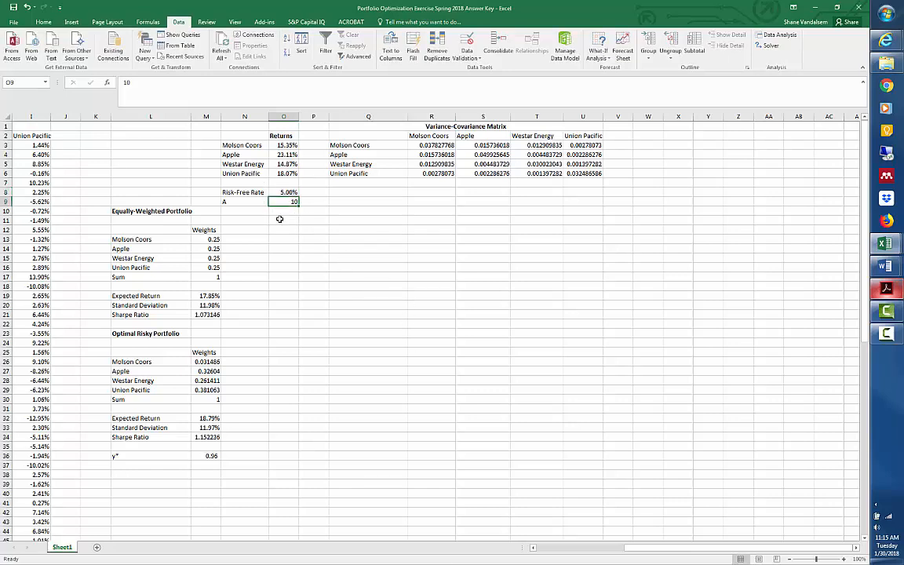
Test y* with the risk aversion A in O9 at 5 and 15, and restore A to 10.
text(5)
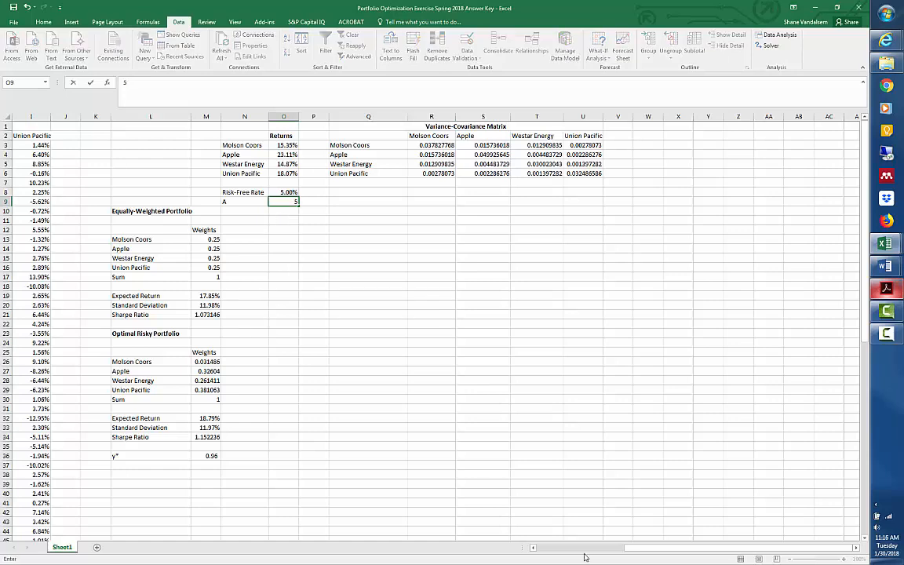
key(Return)
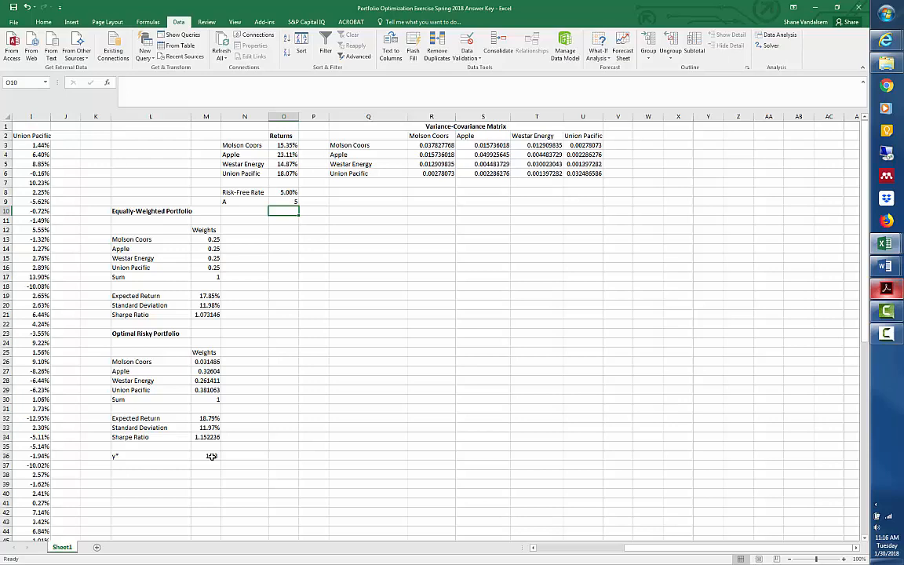
click(292, 201)
text(10)
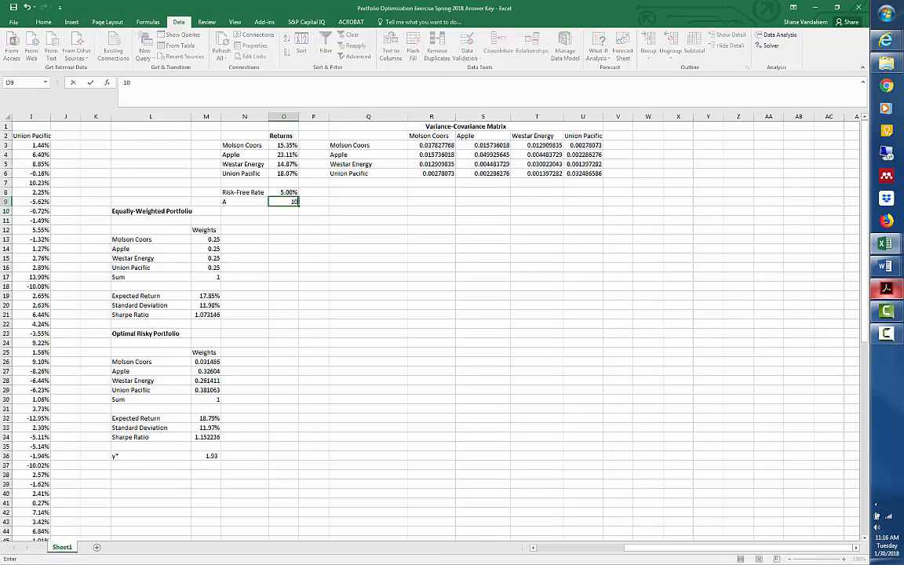
text(5)
key(Return)
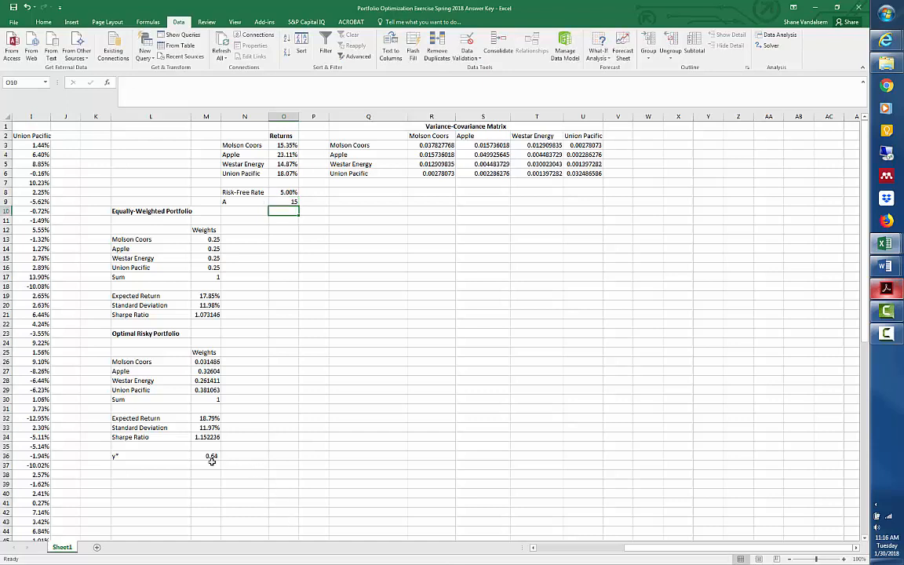
click(292, 202)
text(10)
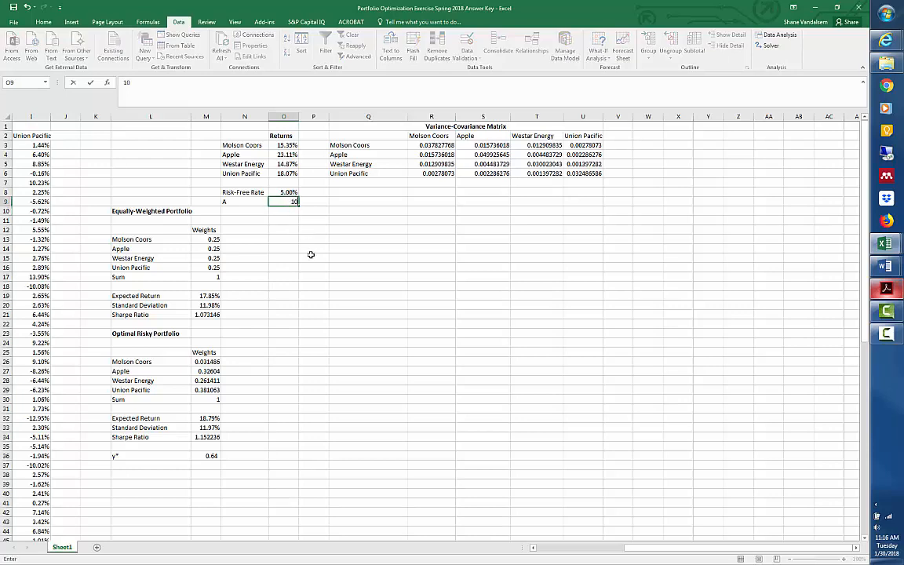